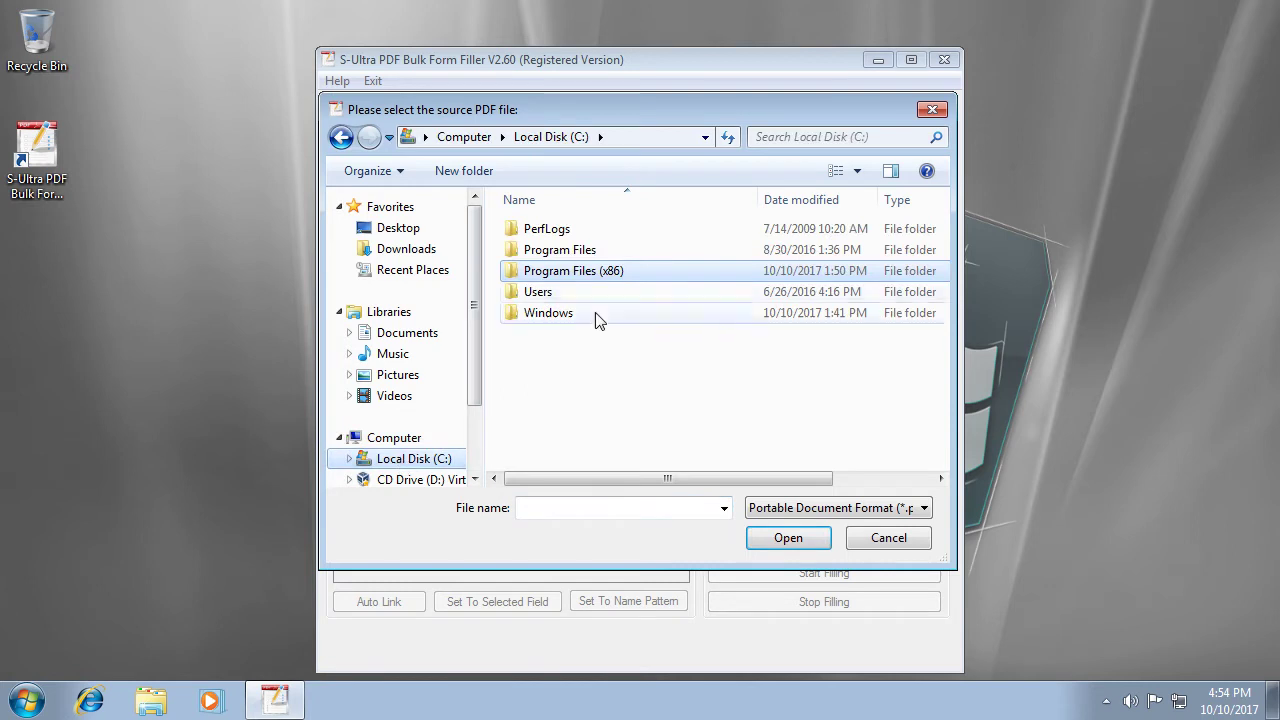
# Load New Sample.pdf from Program Files (x86)\Siam Computer\S-Ultra PDF Bulk Form Filler\Sample Files as the source PDF
pyautogui.doubleClick(598, 274)
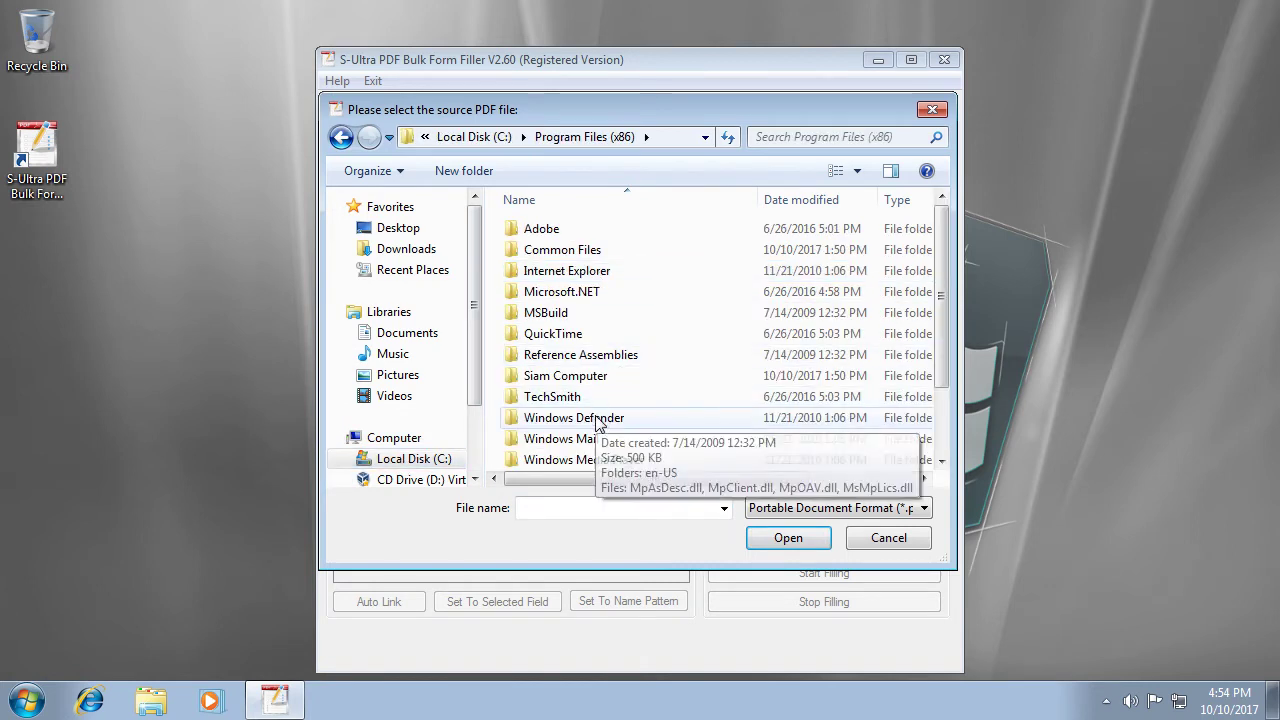
pyautogui.scroll(-2, 640, 380)
pyautogui.doubleClick(586, 297)
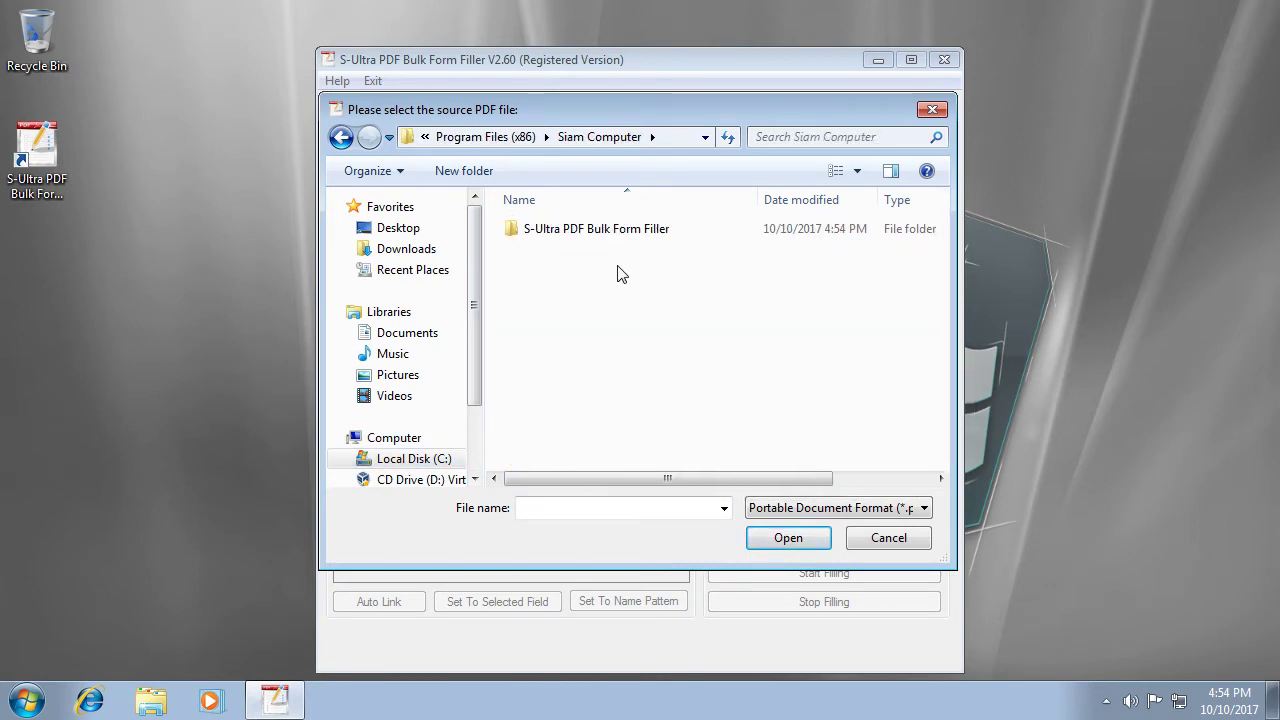
pyautogui.doubleClick(600, 232)
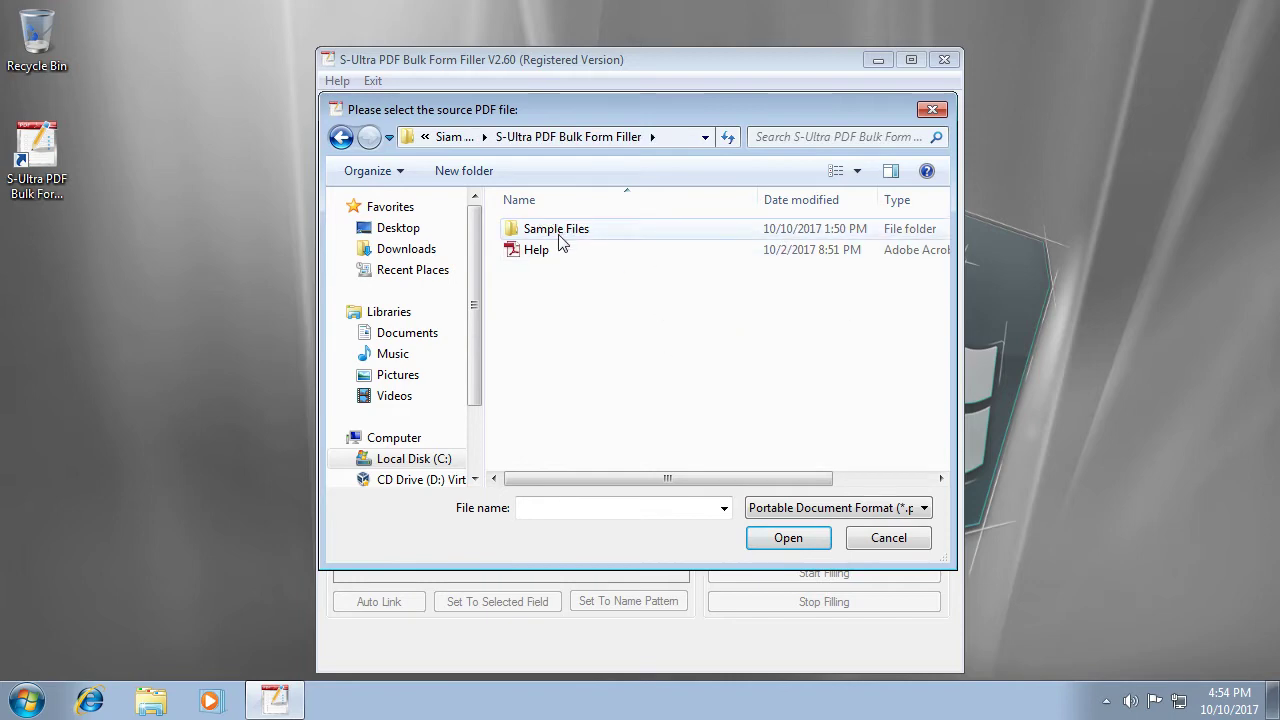
pyautogui.doubleClick(577, 234)
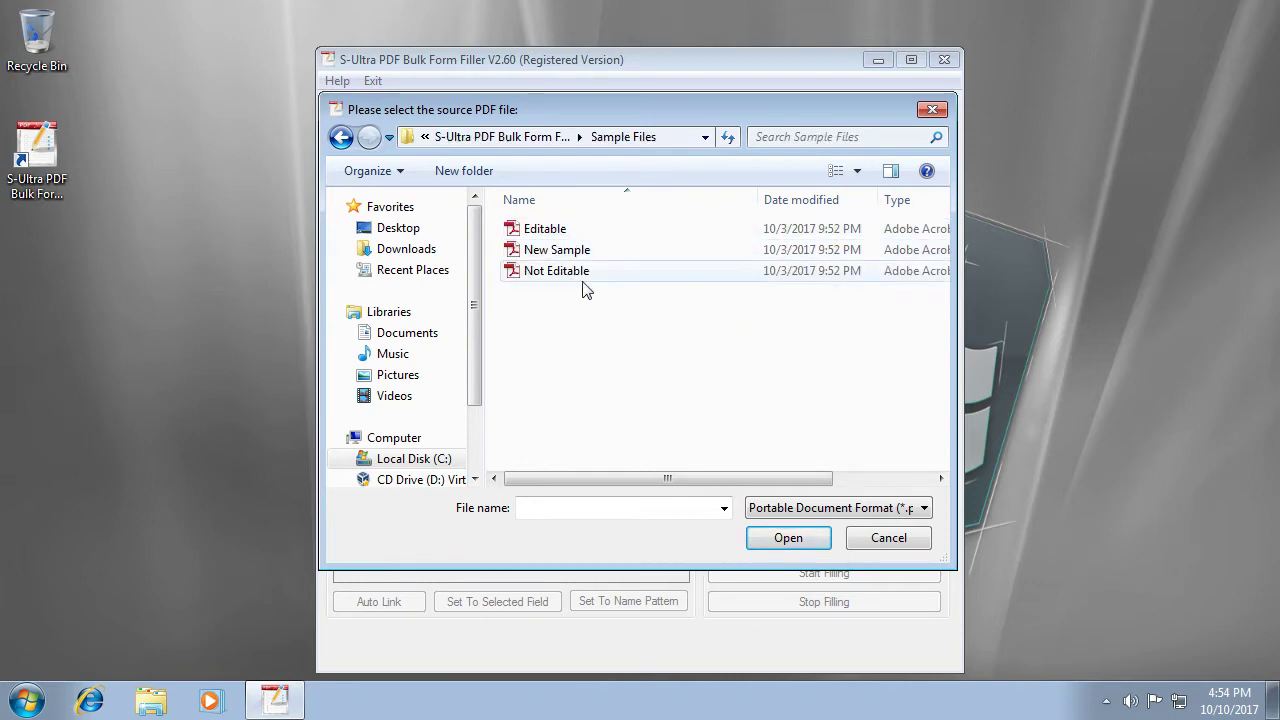
pyautogui.click(572, 252)
pyautogui.click(787, 538)
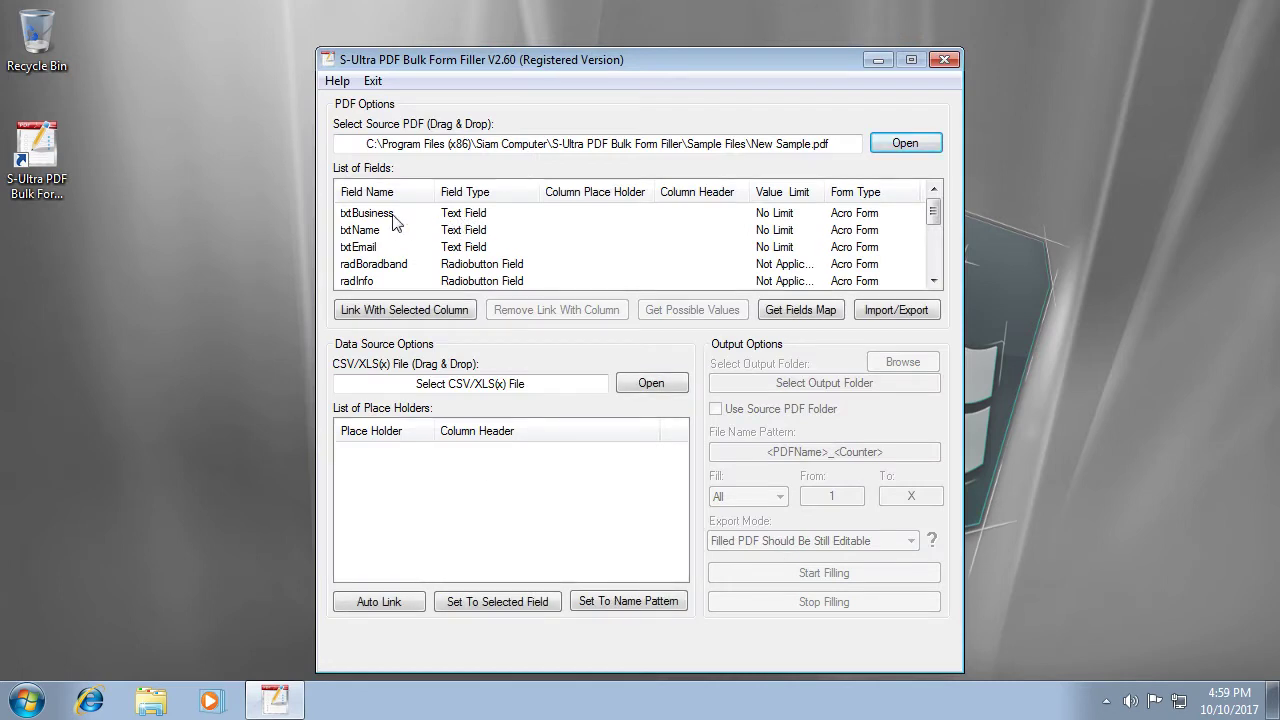
# Review the names and types of the form fields in the loaded PDF
pyautogui.click(356, 266)
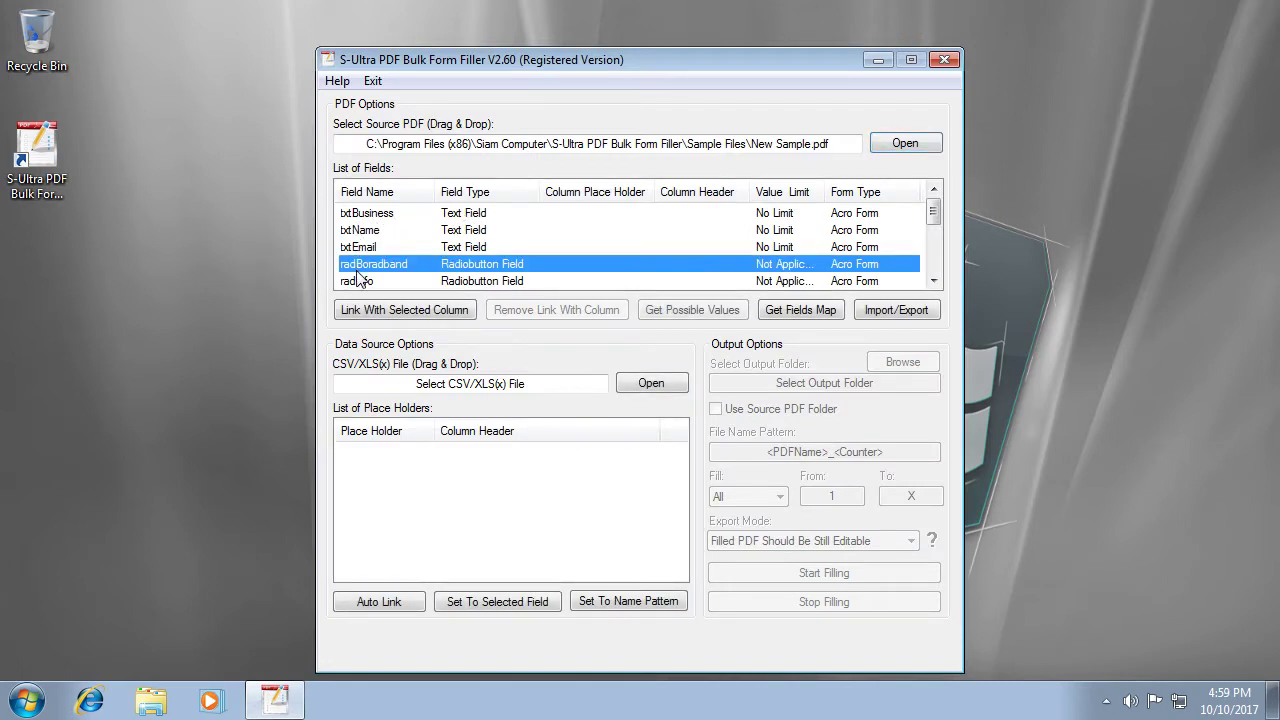
pyautogui.scroll(-2, 360, 270)
pyautogui.scroll(-1, 430, 280)
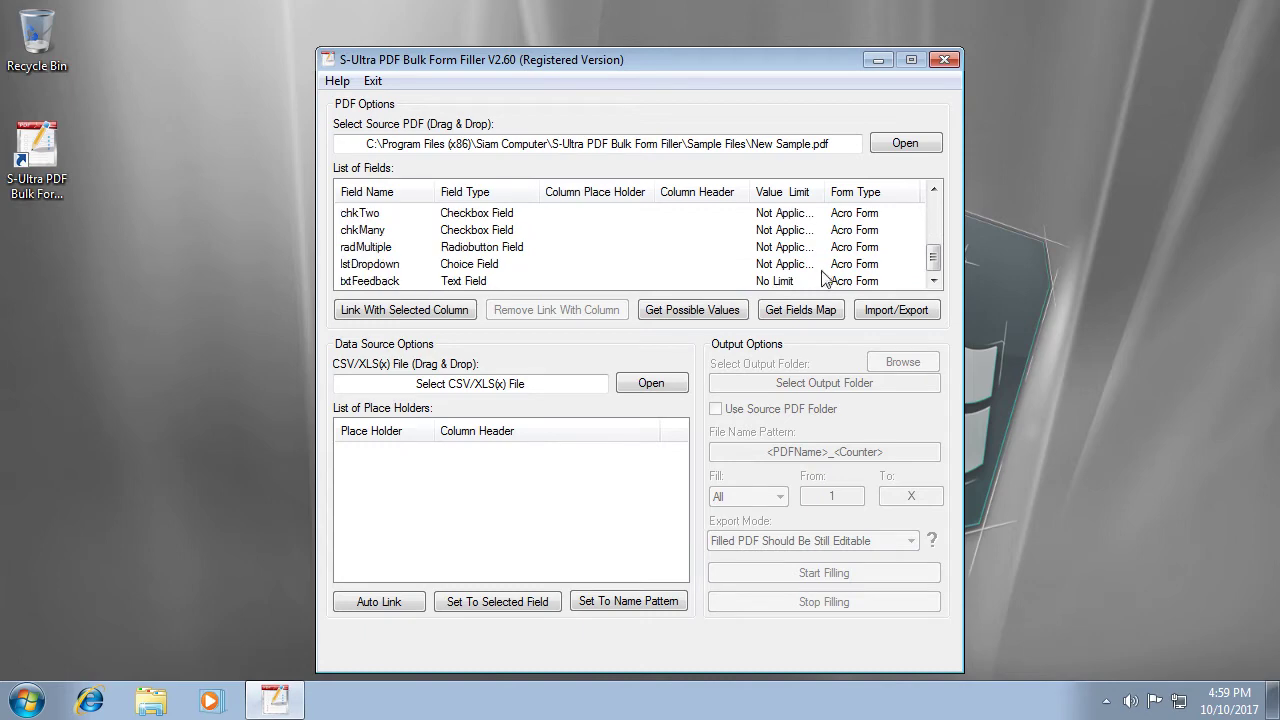
pyautogui.scroll(2, 460, 270)
pyautogui.scroll(2, 460, 270)
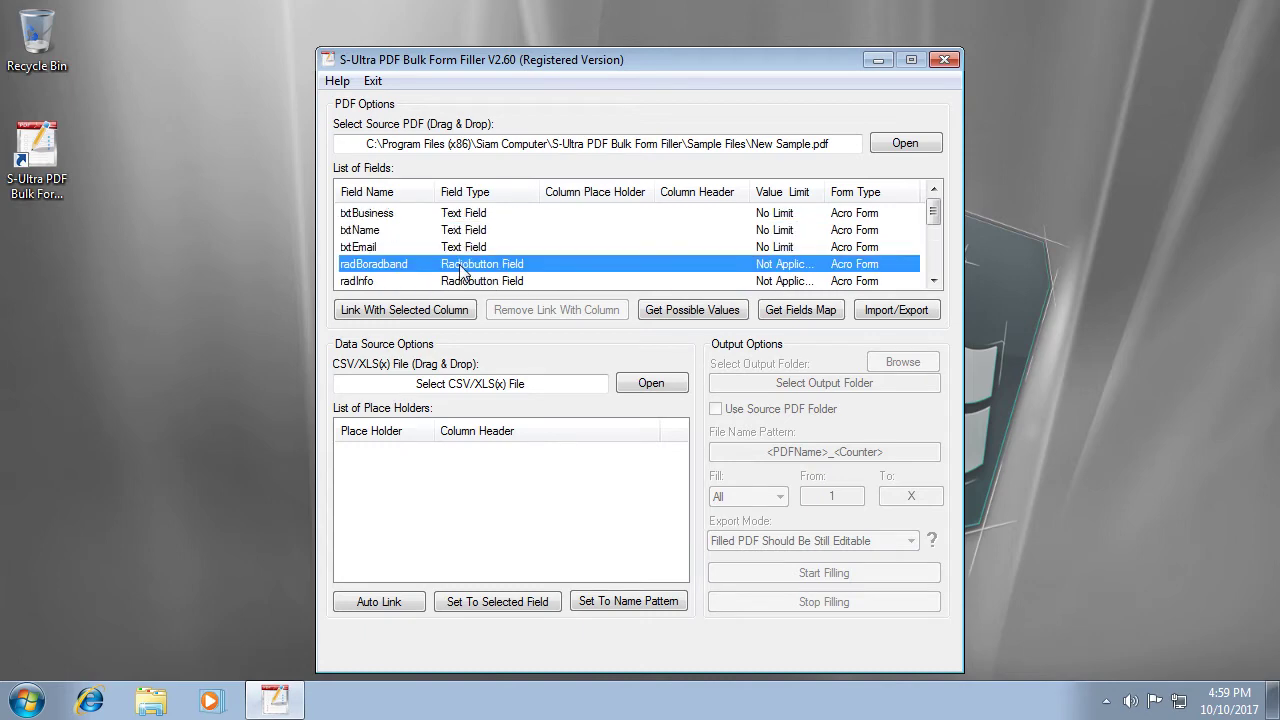
pyautogui.click(410, 214)
# Load New Sample.csv from the Sample Files folder as the data source, using the Excel csv file type
pyautogui.click(640, 384)
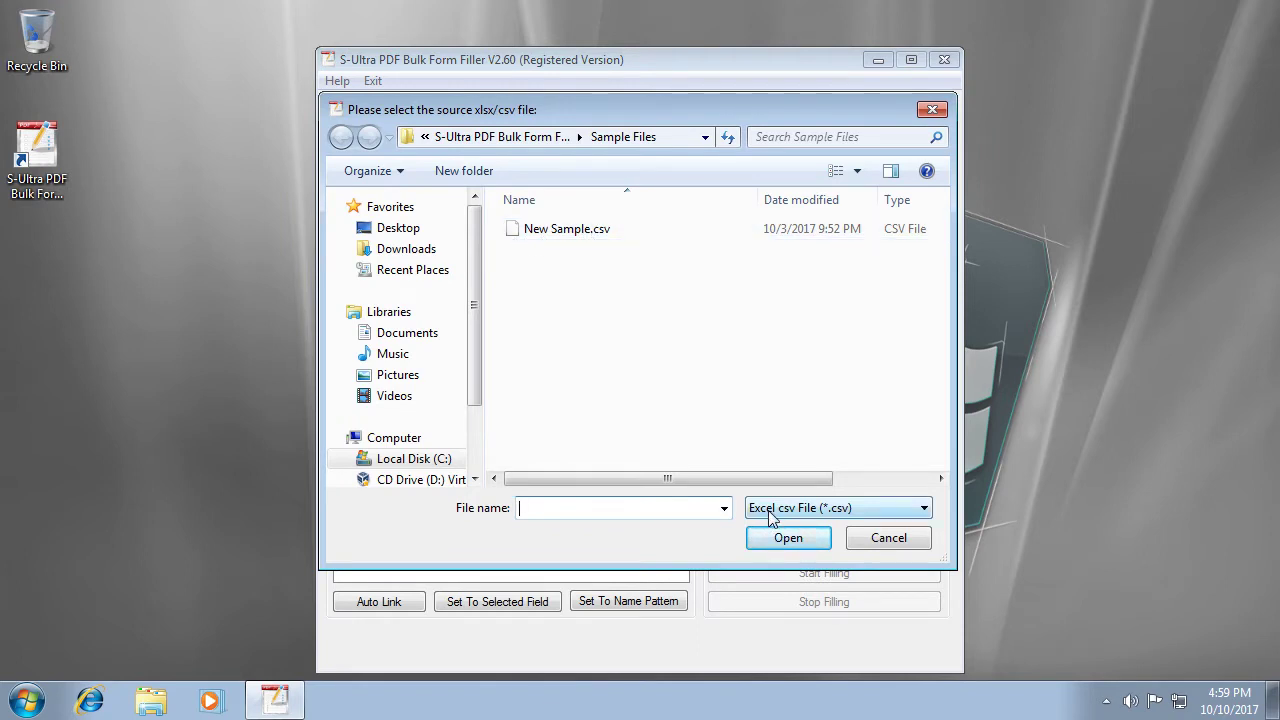
pyautogui.click(805, 508)
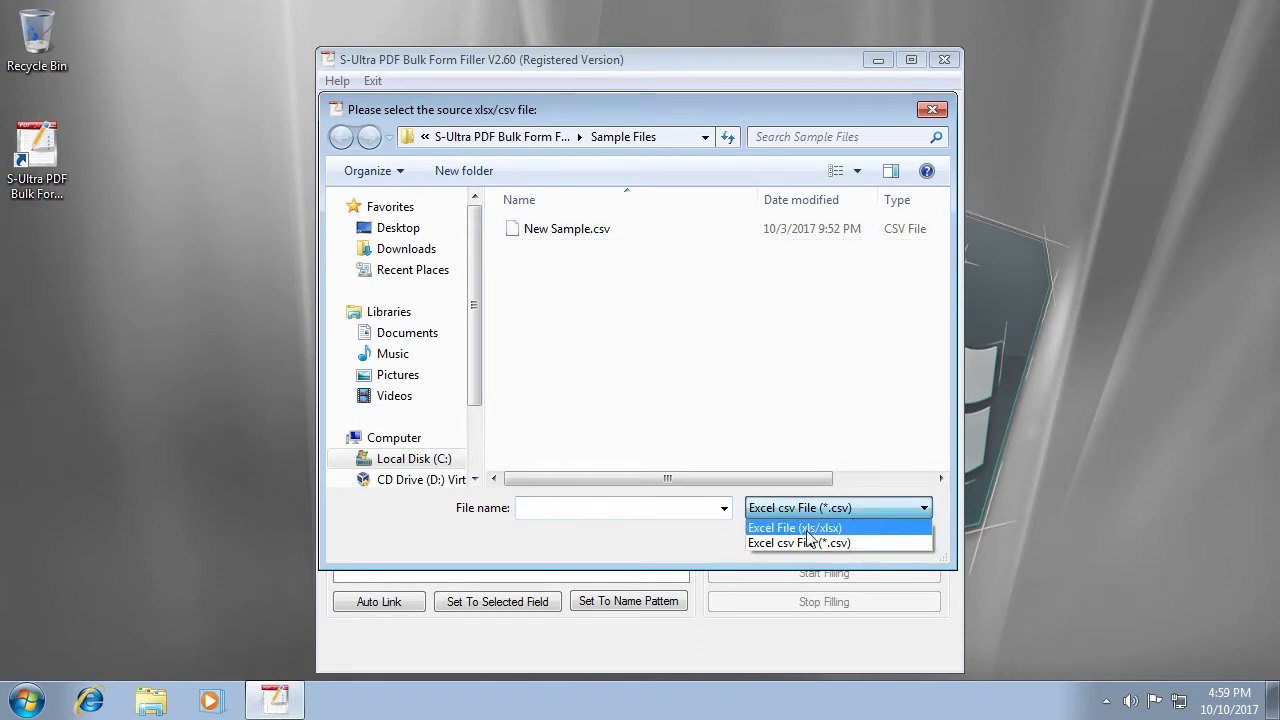
pyautogui.click(800, 542)
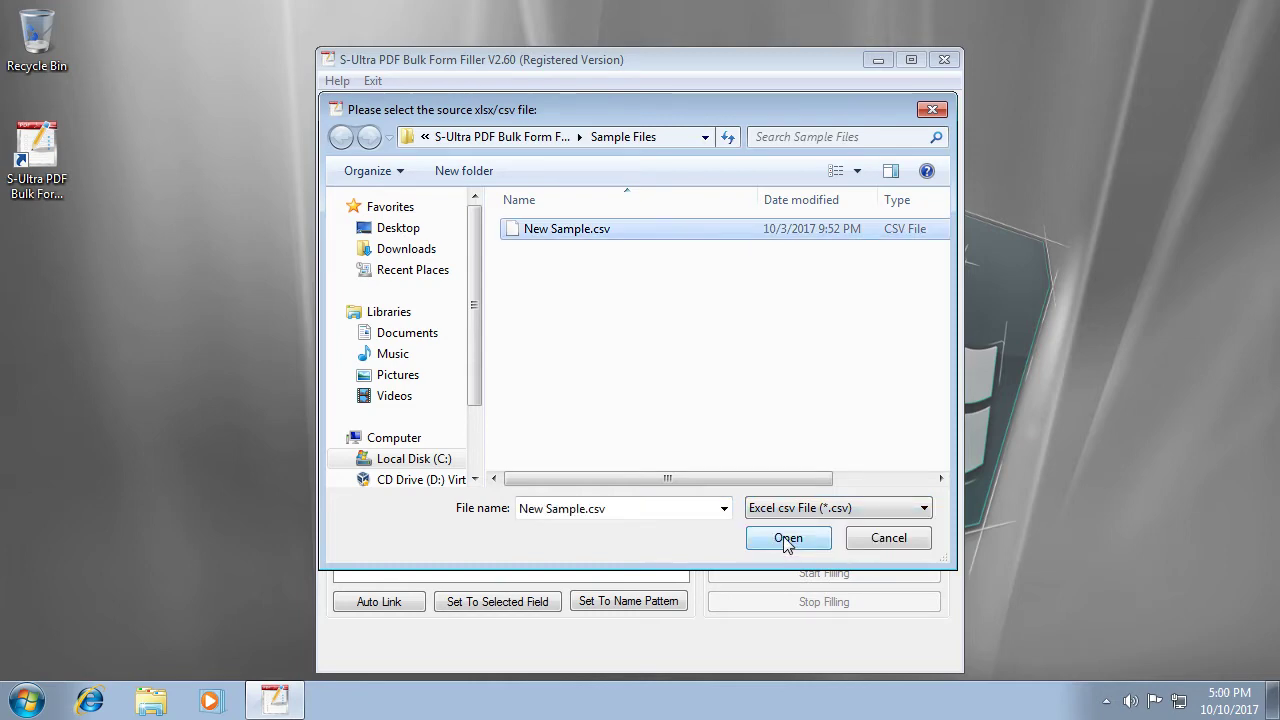
pyautogui.click(787, 540)
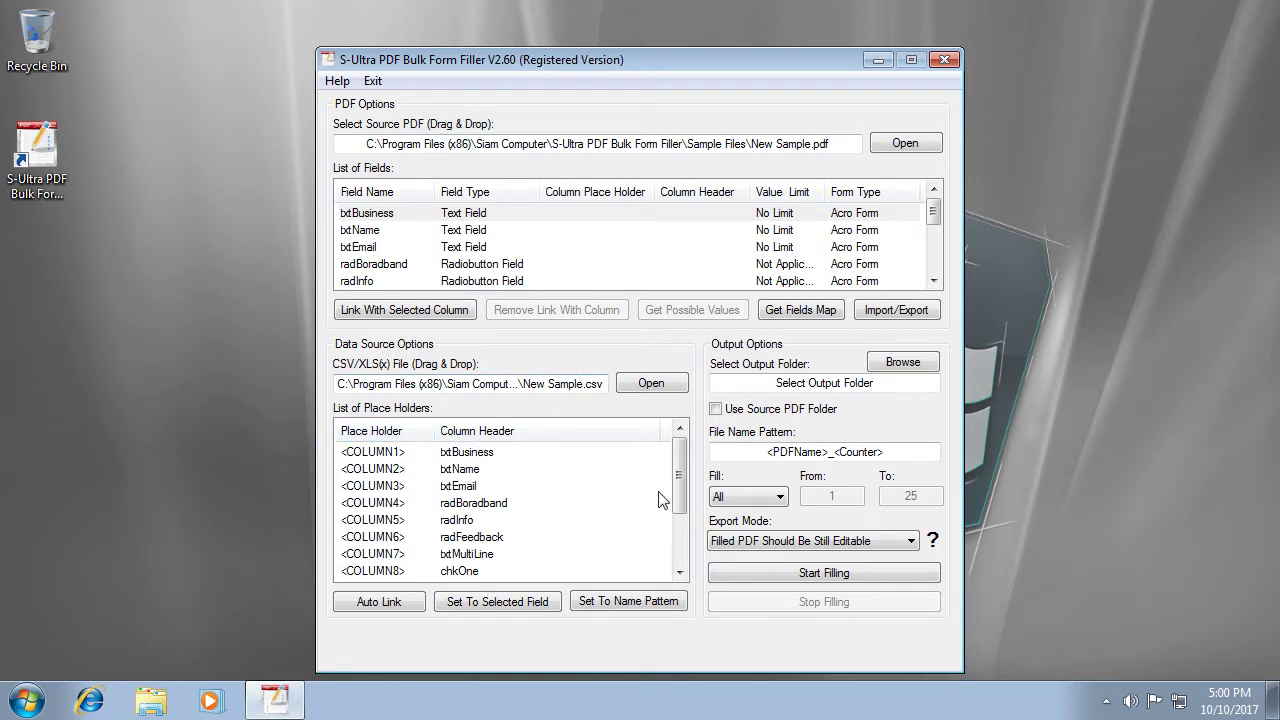
# Link the PDF field txtBusiness to the <COLUMN1> placeholder and txtName to <COLUMN2>
pyautogui.moveTo(679, 484)
pyautogui.mouseDown()
pyautogui.moveTo(676, 569)
pyautogui.moveTo(676, 495)
pyautogui.mouseUp()
pyautogui.click(390, 215)
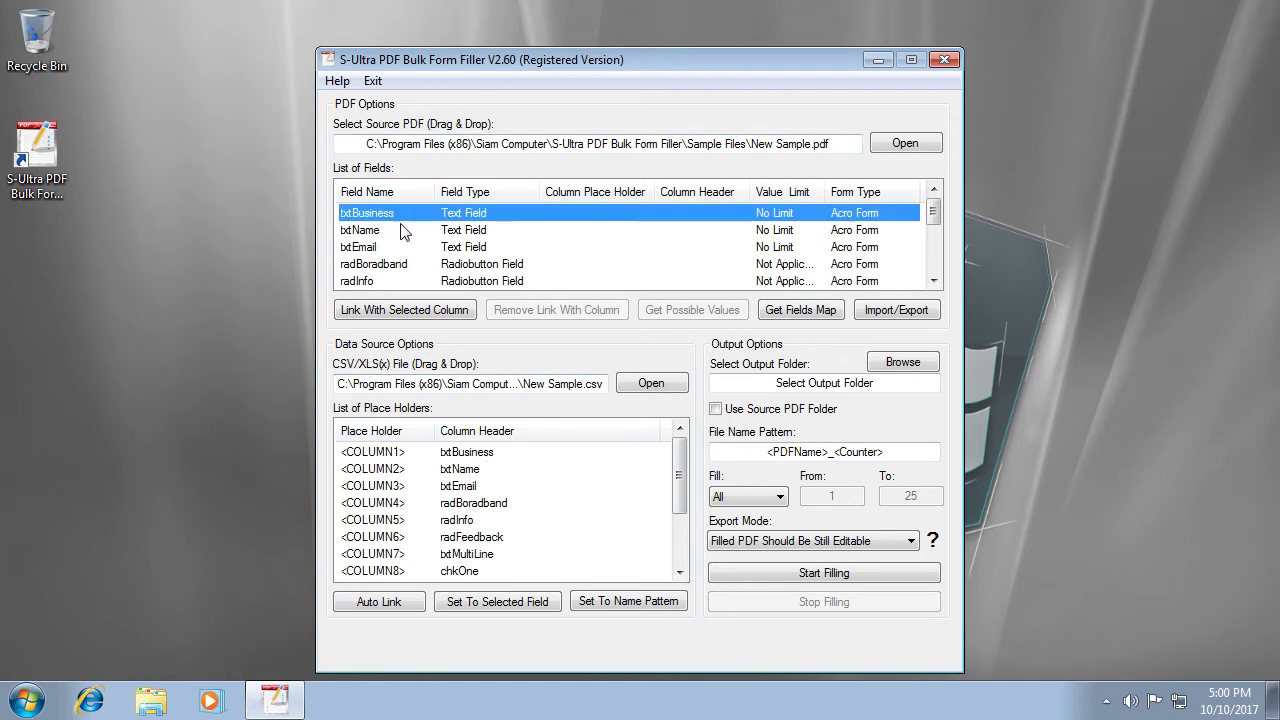
pyautogui.click(435, 455)
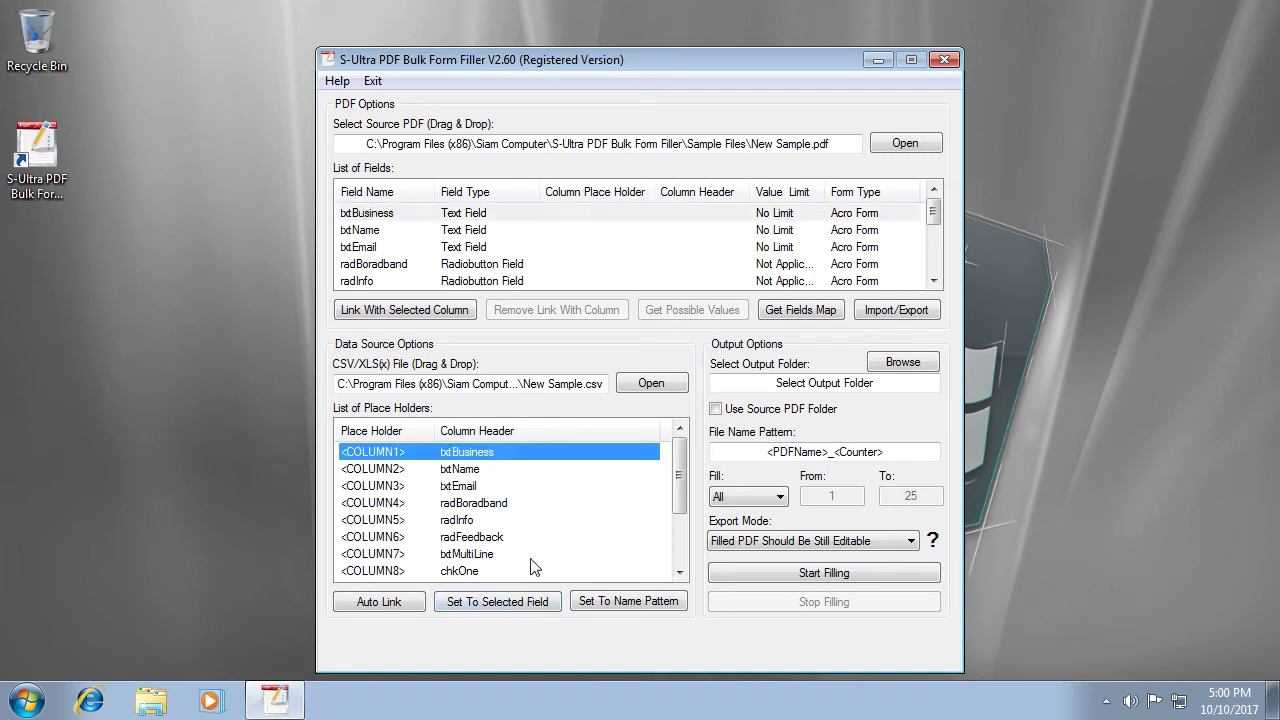
pyautogui.click(505, 602)
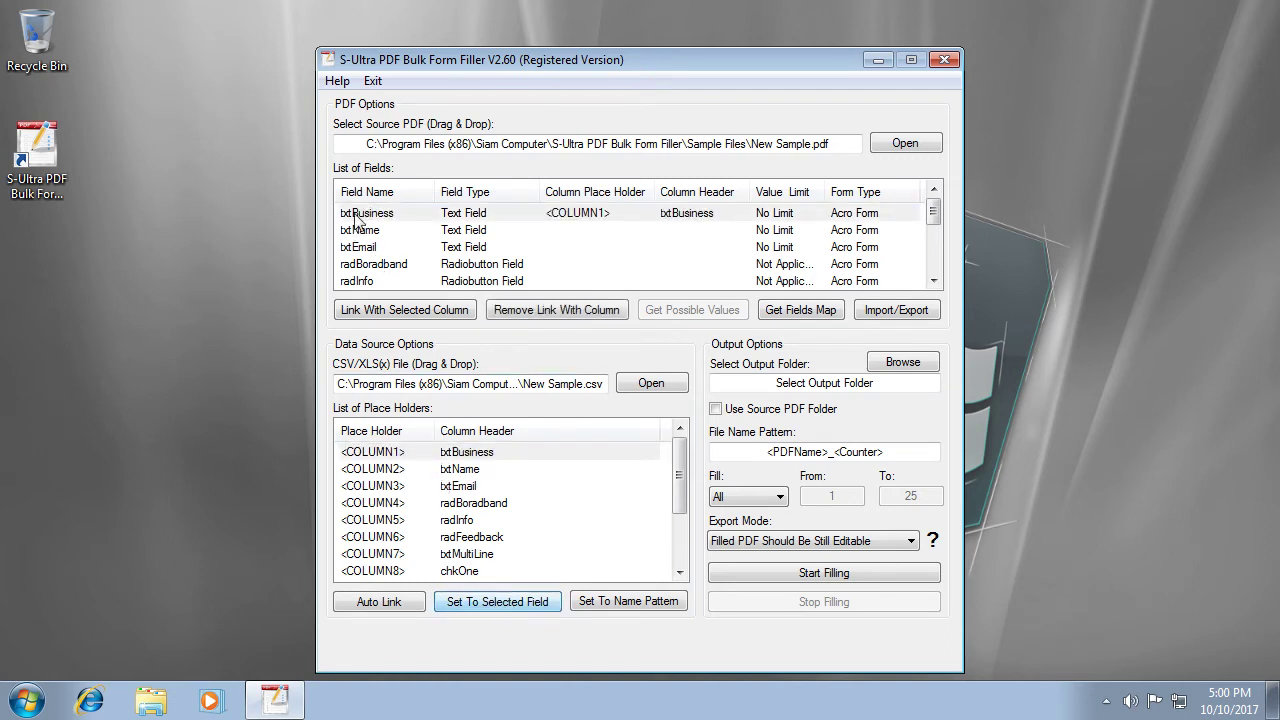
pyautogui.click(432, 470)
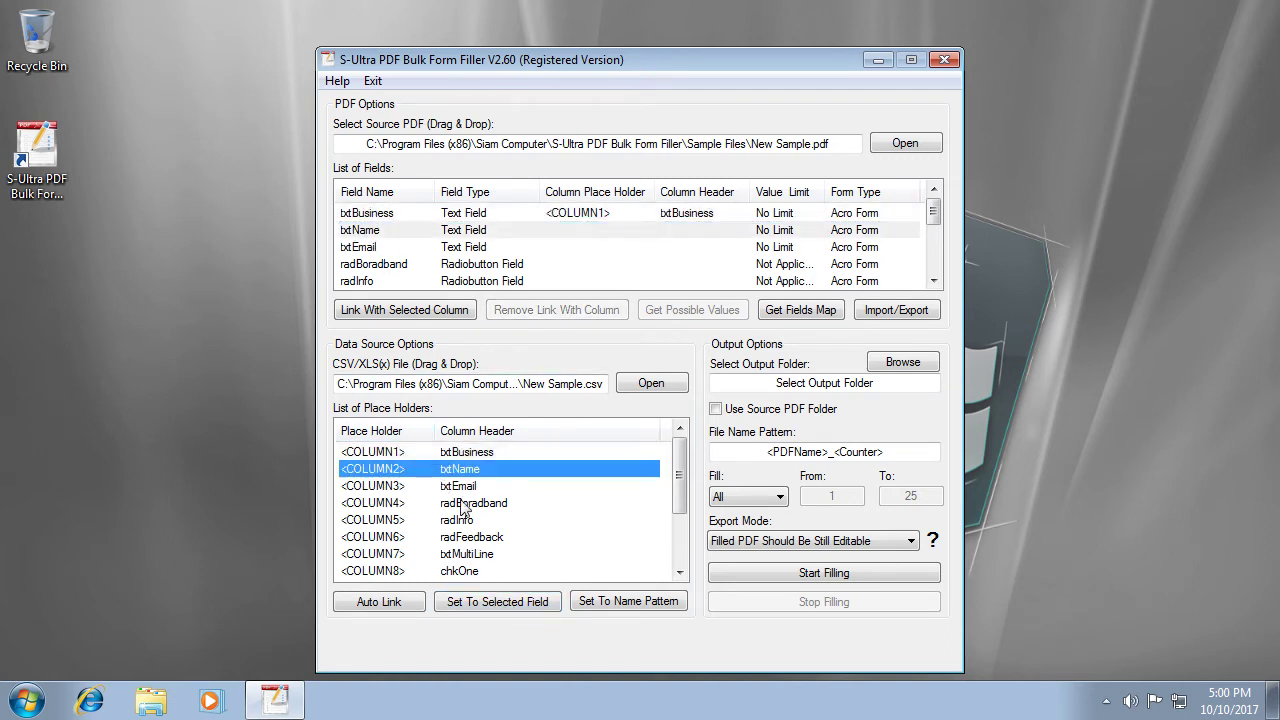
pyautogui.click(497, 602)
# Link the PDF field txtEmail to the <COLUMN3> placeholder and radBoradband to <COLUMN4>
pyautogui.click(390, 250)
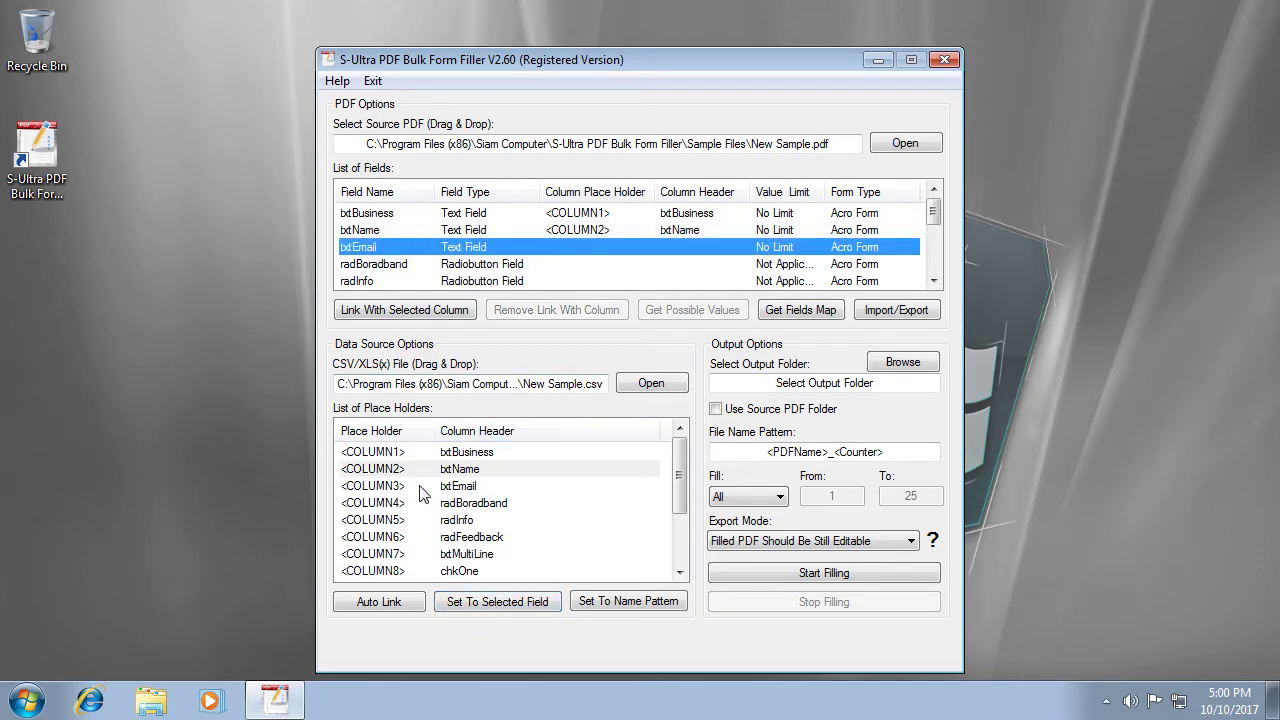
pyautogui.click(432, 487)
pyautogui.click(495, 602)
pyautogui.click(420, 265)
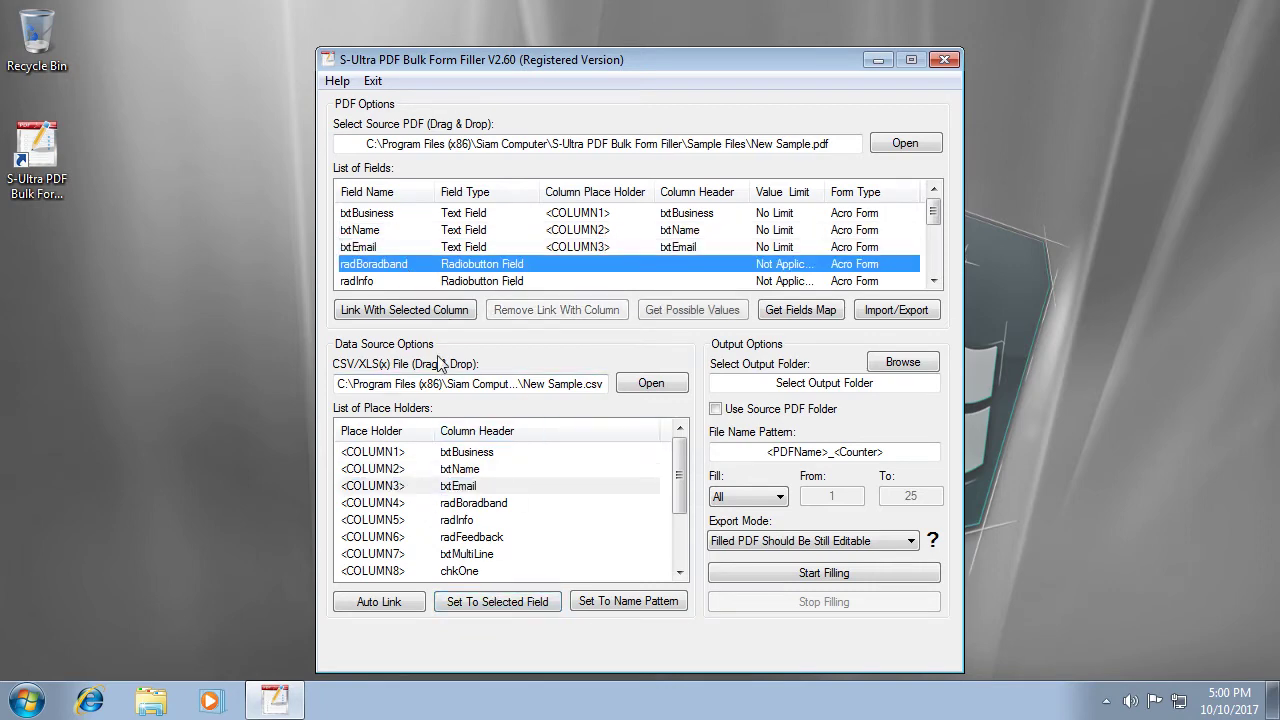
pyautogui.click(425, 503)
pyautogui.click(481, 602)
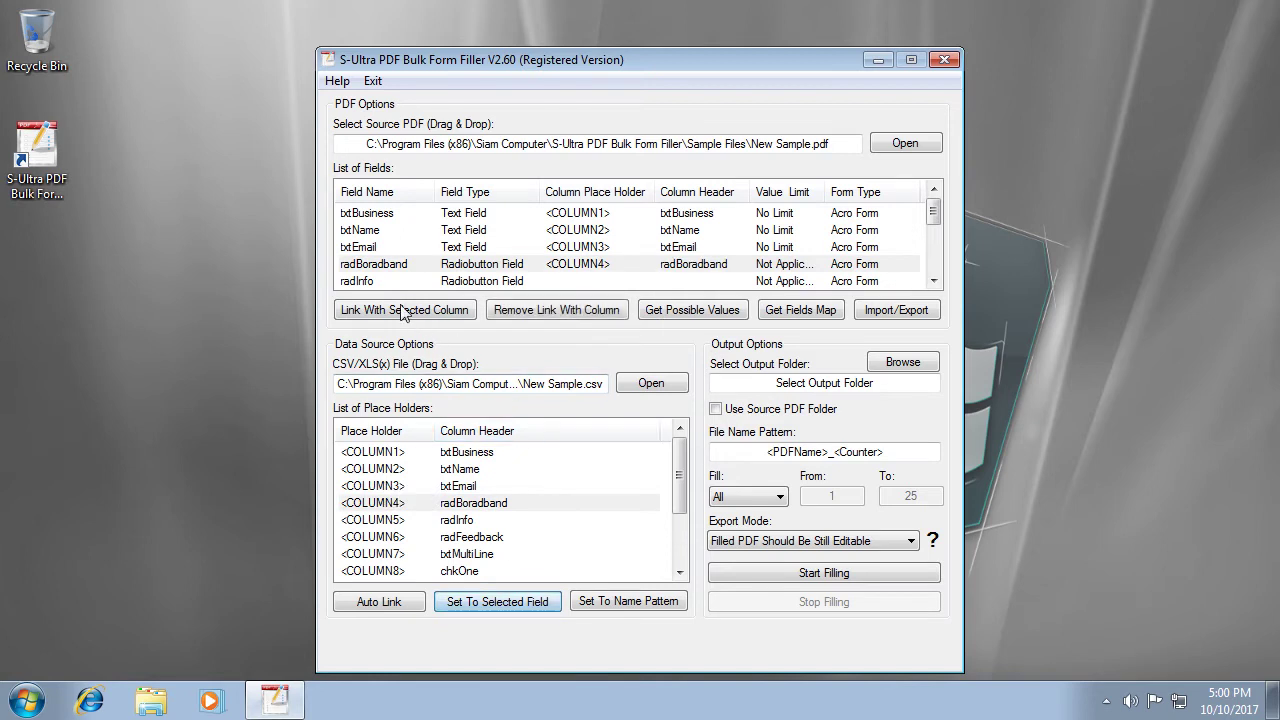
# Link the radio button field radInfo to the <COLUMN5> placeholder and radFeedback to <COLUMN6>
pyautogui.click(388, 282)
pyautogui.click(421, 522)
pyautogui.click(508, 601)
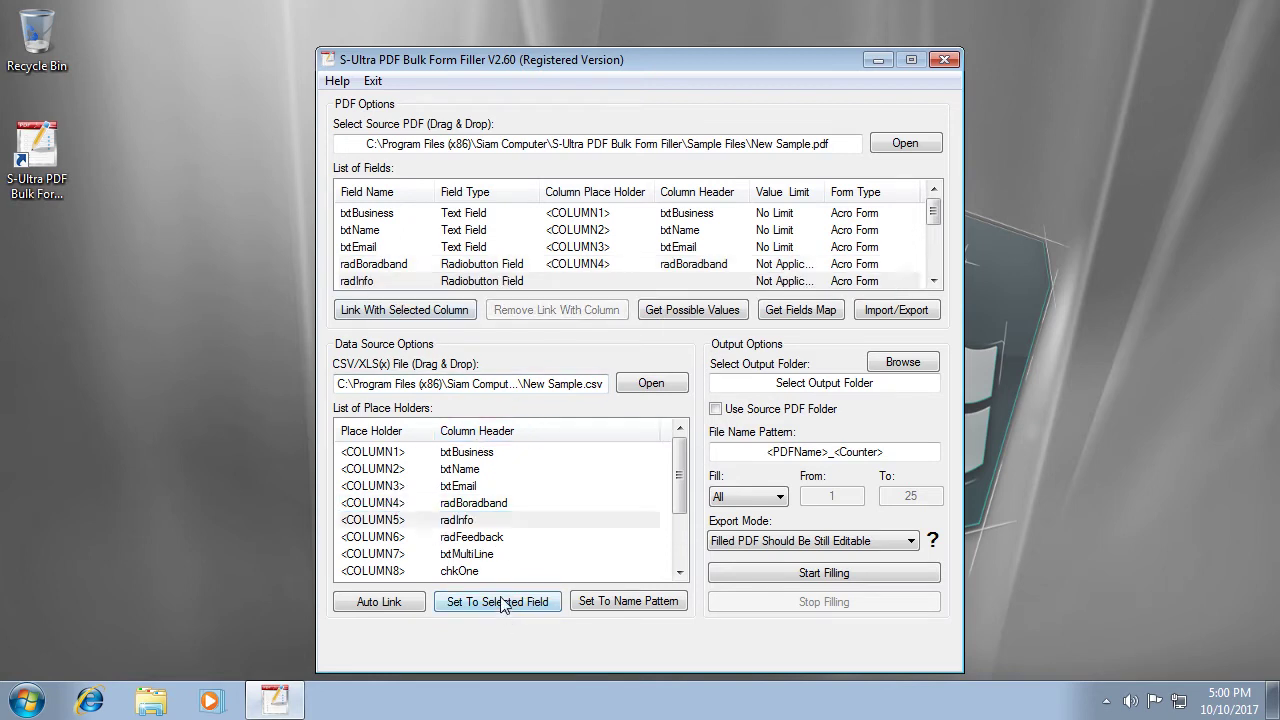
pyautogui.scroll(-5, 933, 275)
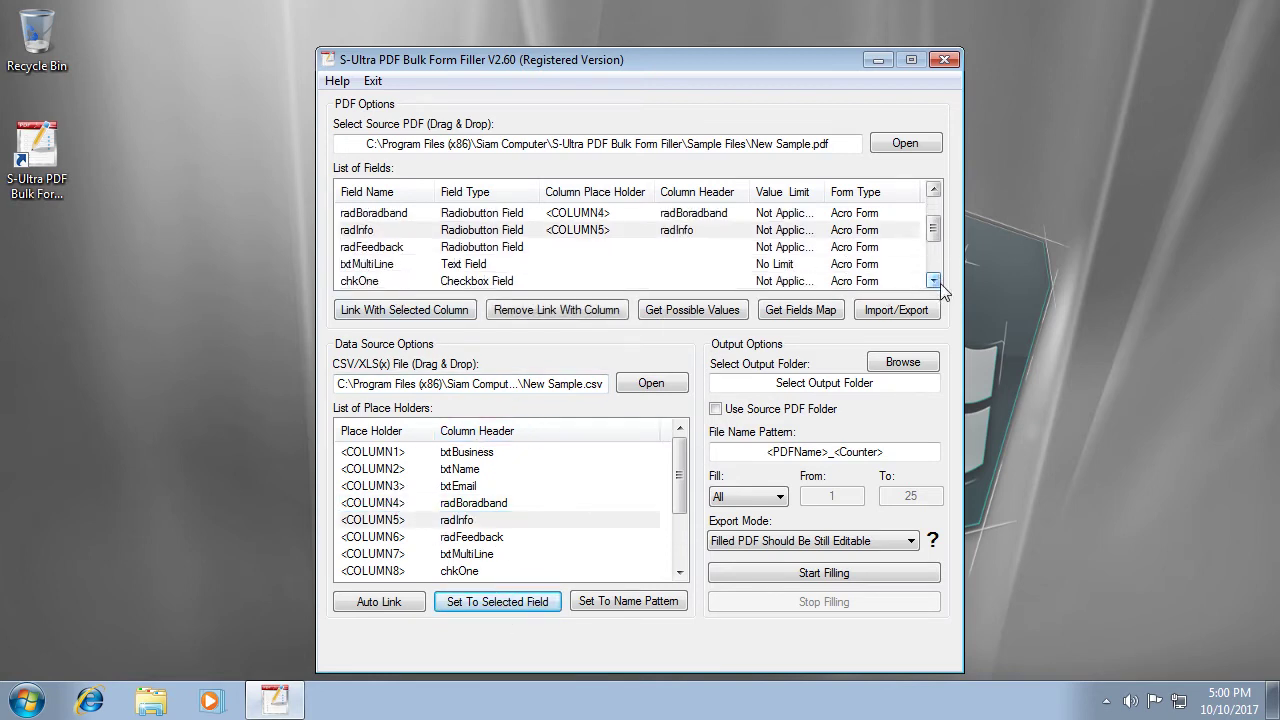
pyautogui.click(405, 214)
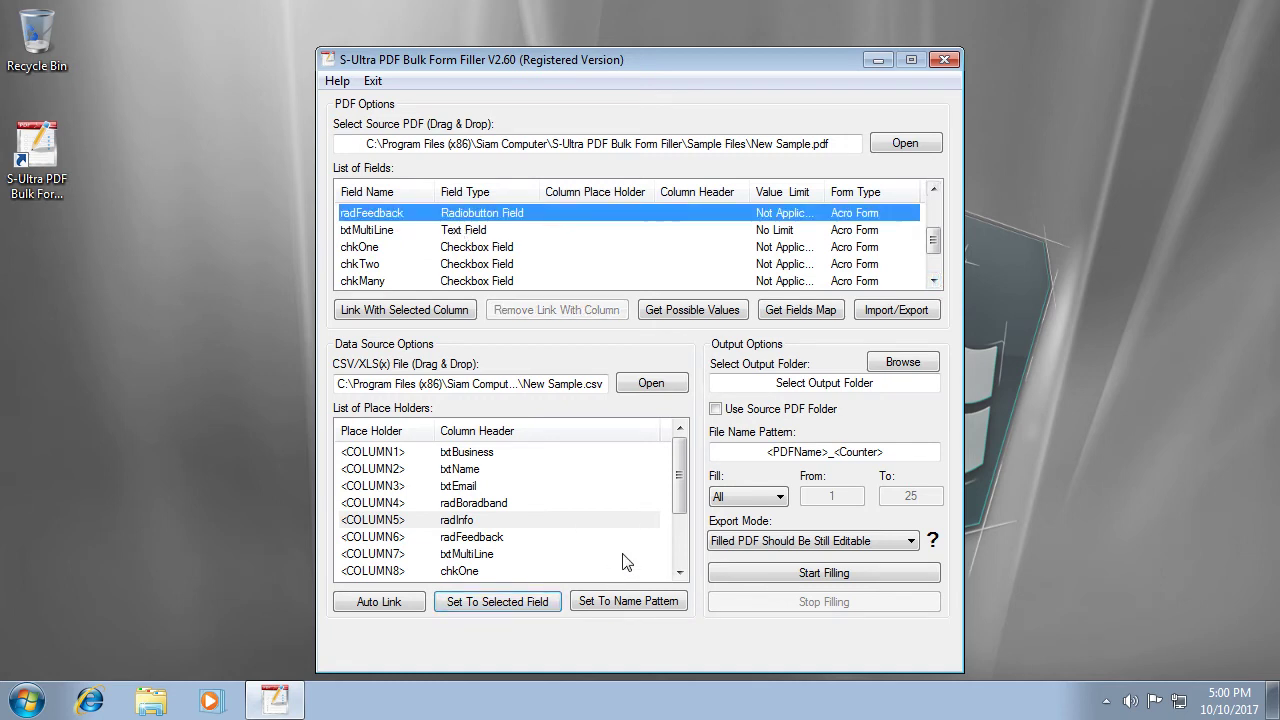
pyautogui.click(497, 540)
pyautogui.click(498, 601)
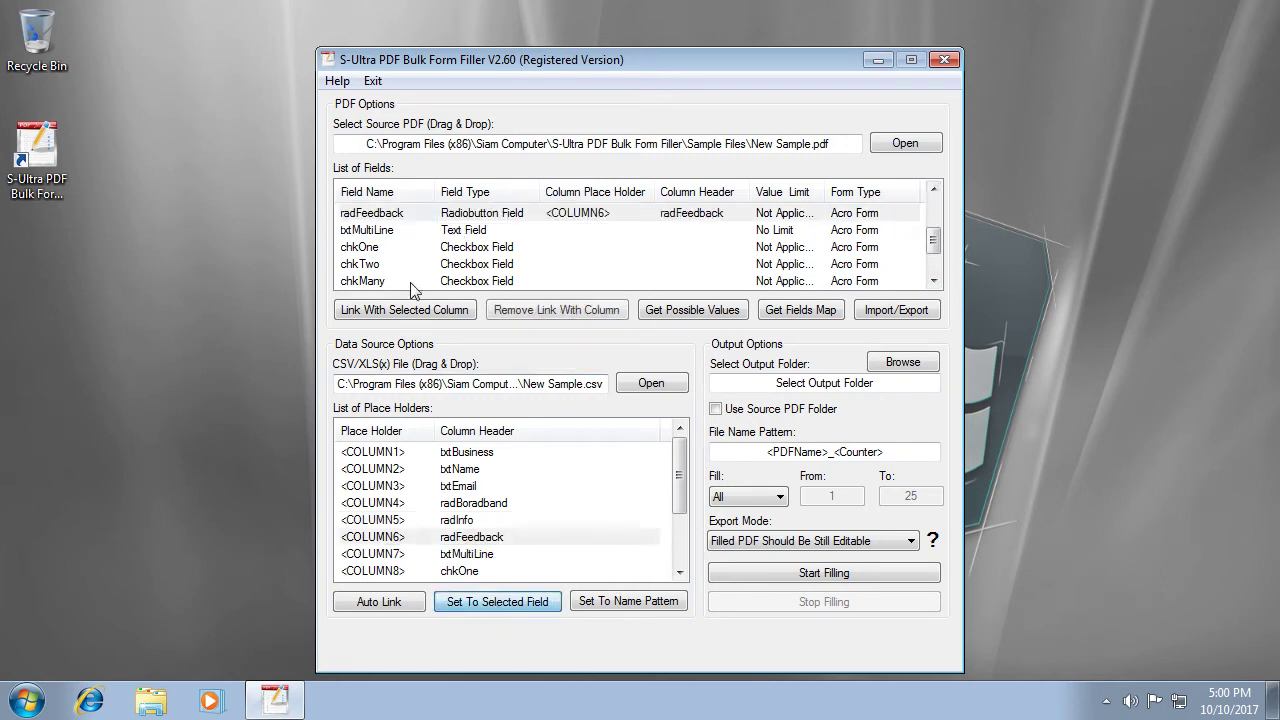
# Link the text field txtMultiLine to the <COLUMN7> placeholder and the checkbox field chkOne to <COLUMN8>
pyautogui.click(392, 230)
pyautogui.click(477, 556)
pyautogui.click(491, 602)
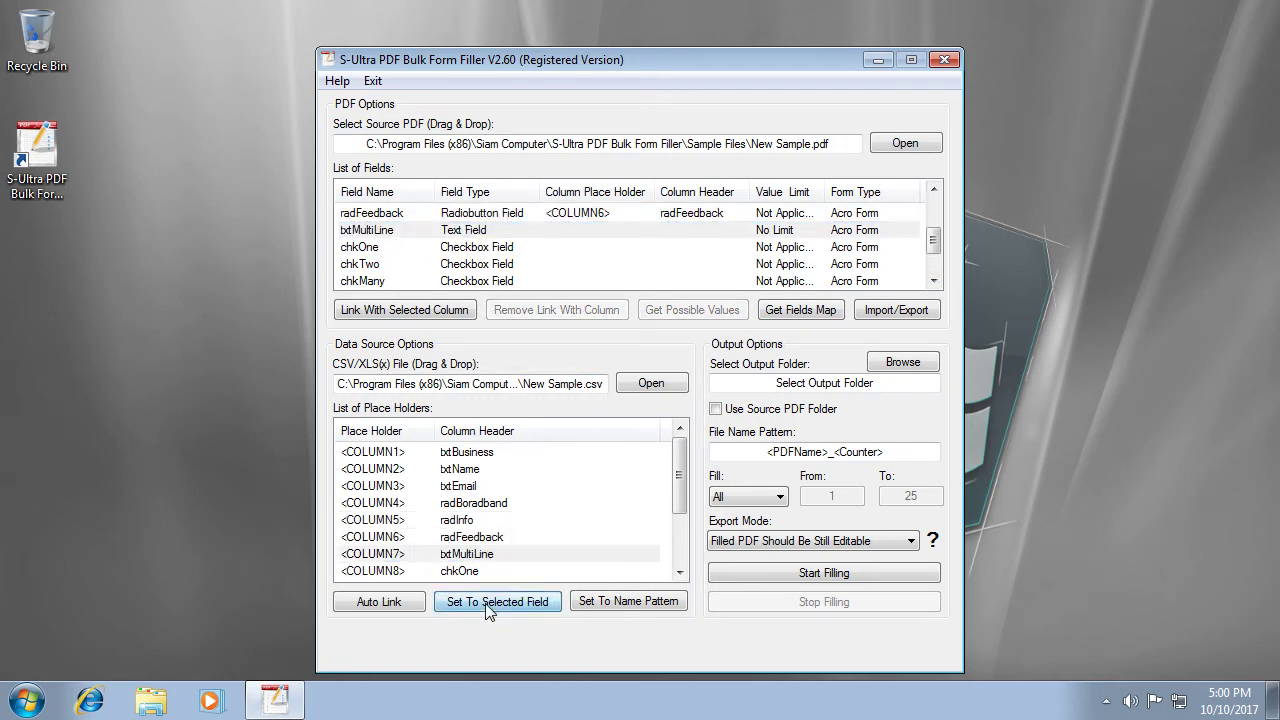
pyautogui.click(459, 256)
pyautogui.click(493, 571)
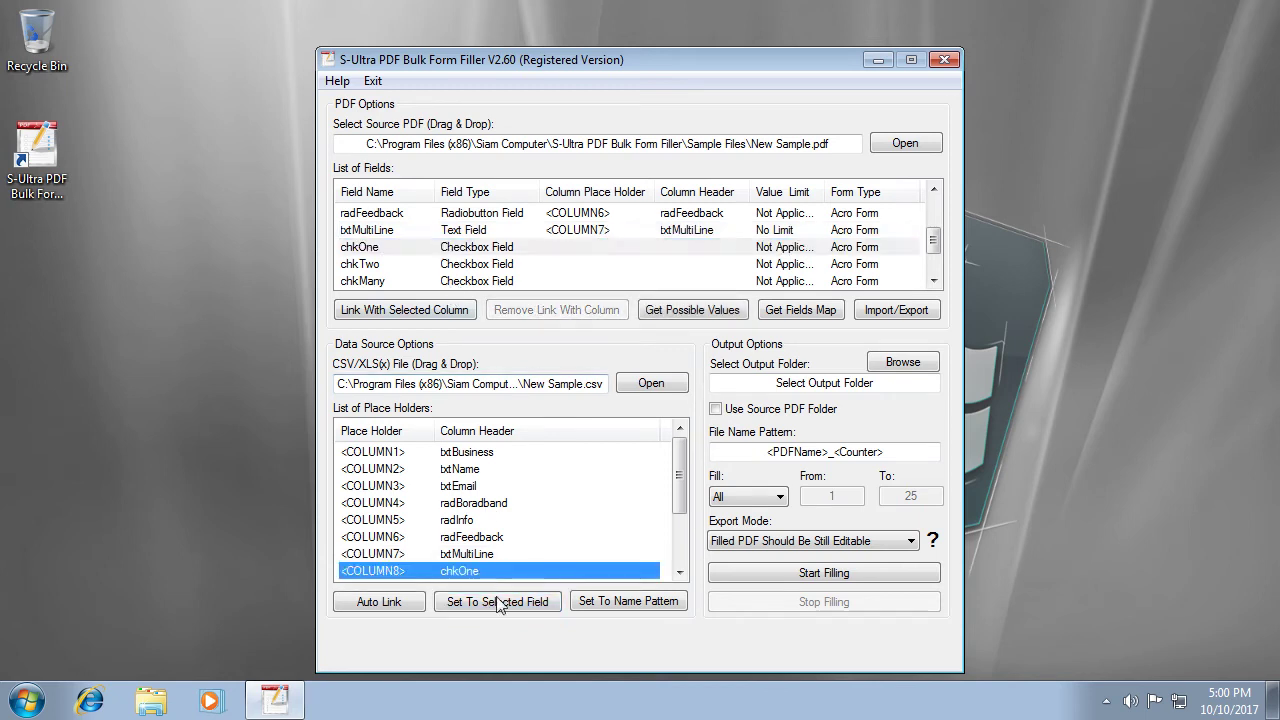
pyautogui.click(498, 601)
# Link the checkbox field chkTwo to the <COLUMN9> placeholder and chkMany to <COLUMN10>
pyautogui.click(933, 281)
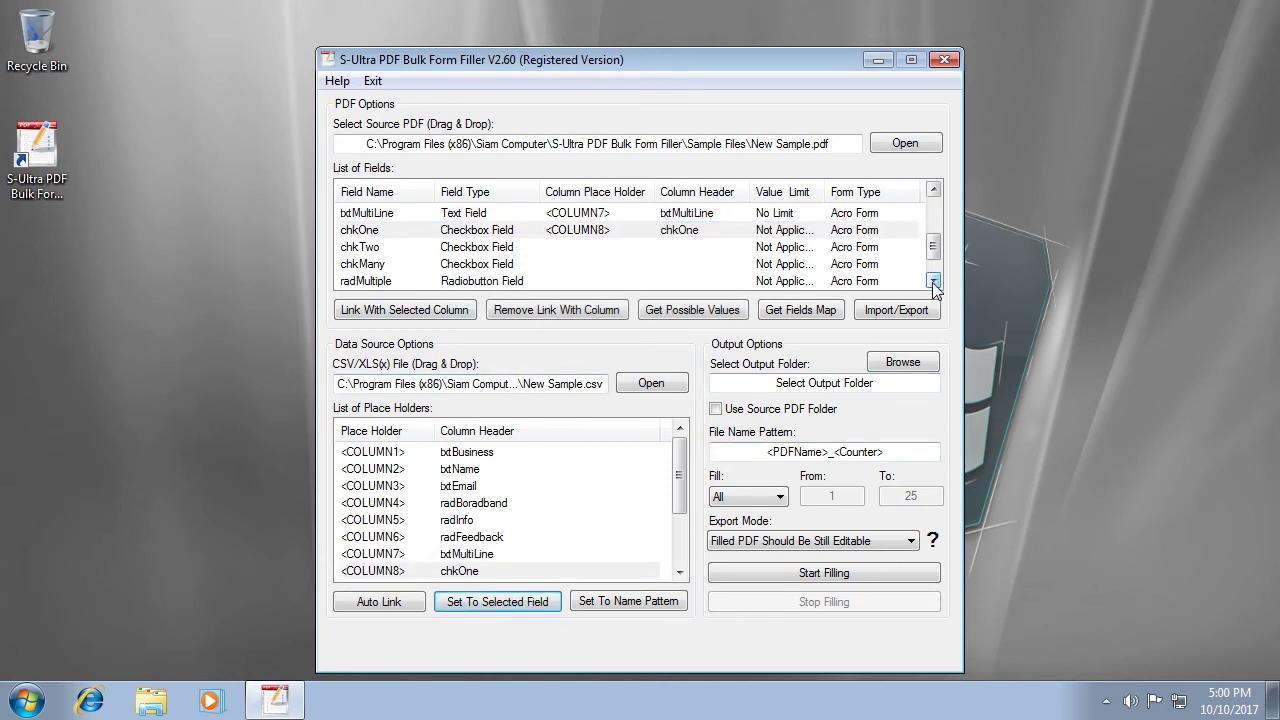
pyautogui.click(933, 281)
pyautogui.click(933, 281)
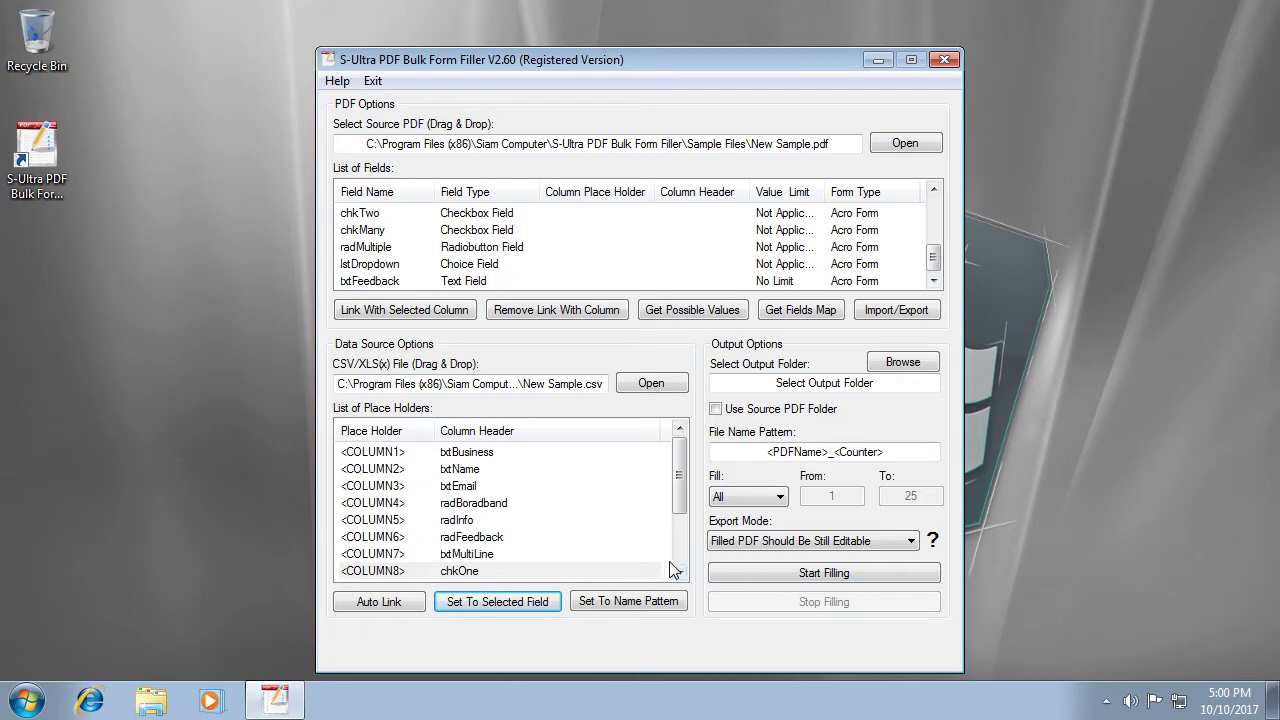
pyautogui.click(679, 573)
pyautogui.click(679, 573)
pyautogui.click(679, 573)
pyautogui.click(679, 573)
pyautogui.click(679, 573)
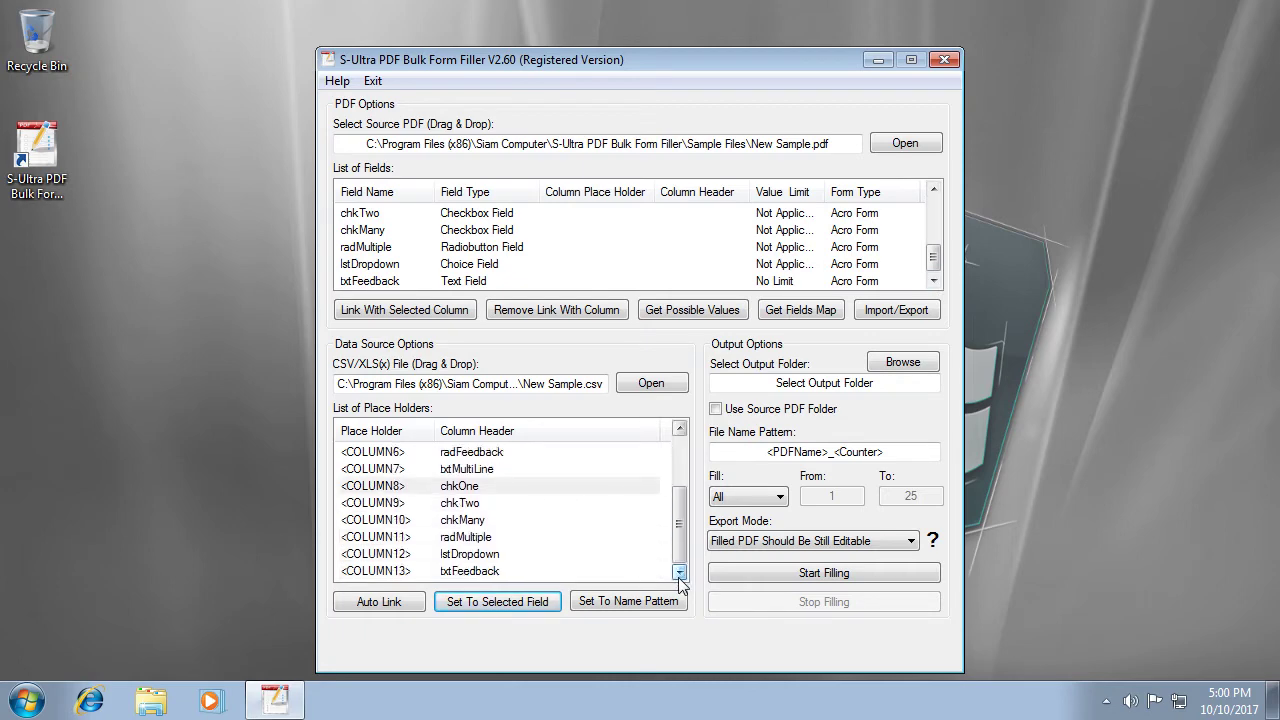
pyautogui.click(466, 504)
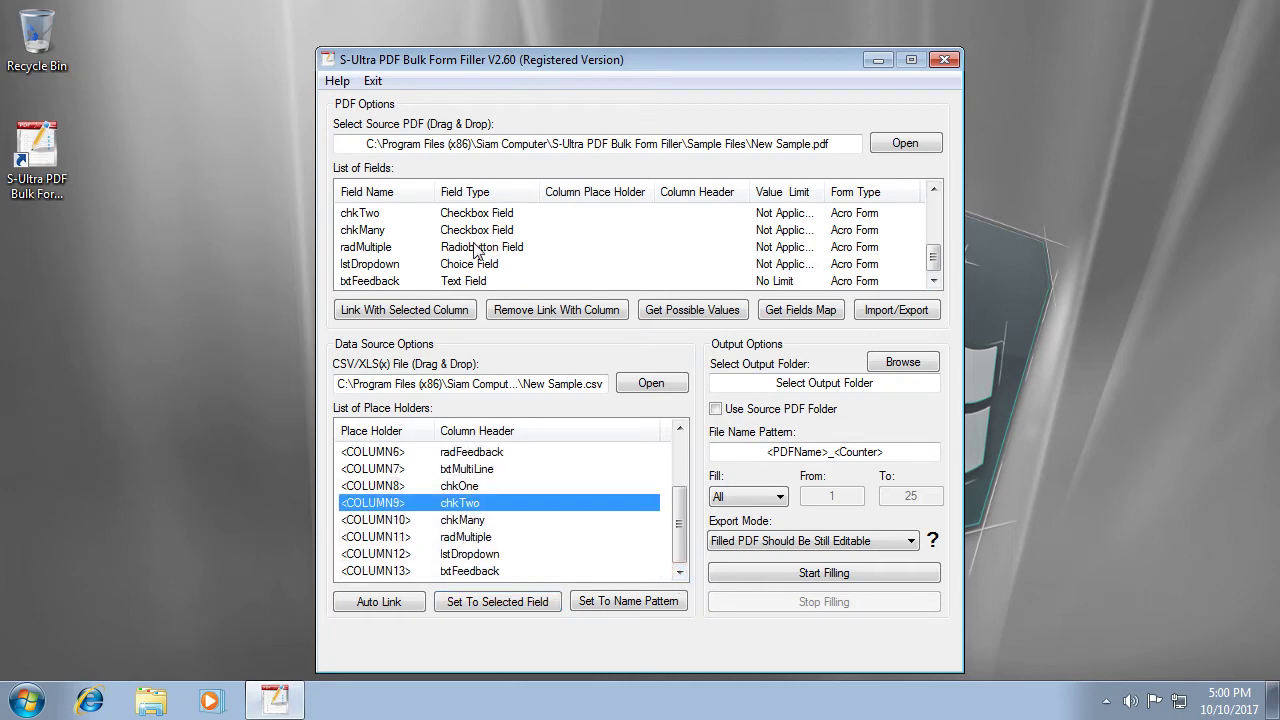
pyautogui.click(370, 214)
pyautogui.click(518, 603)
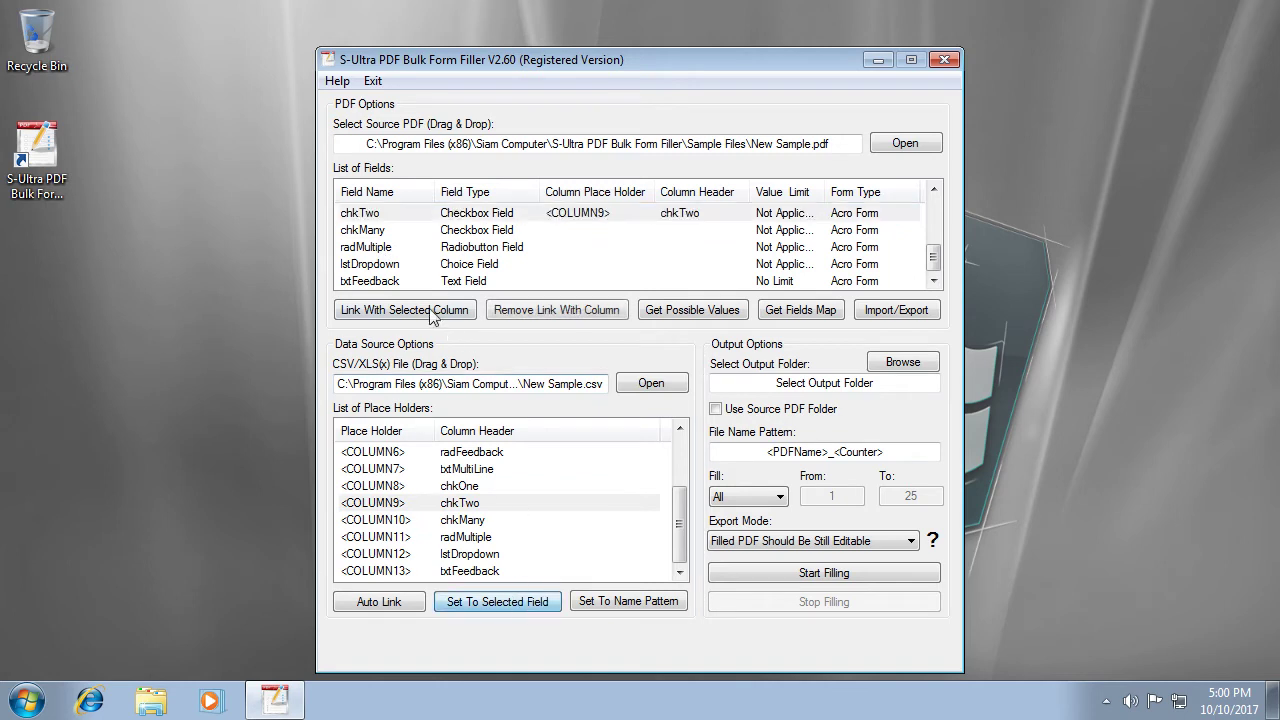
pyautogui.click(373, 234)
pyautogui.click(495, 520)
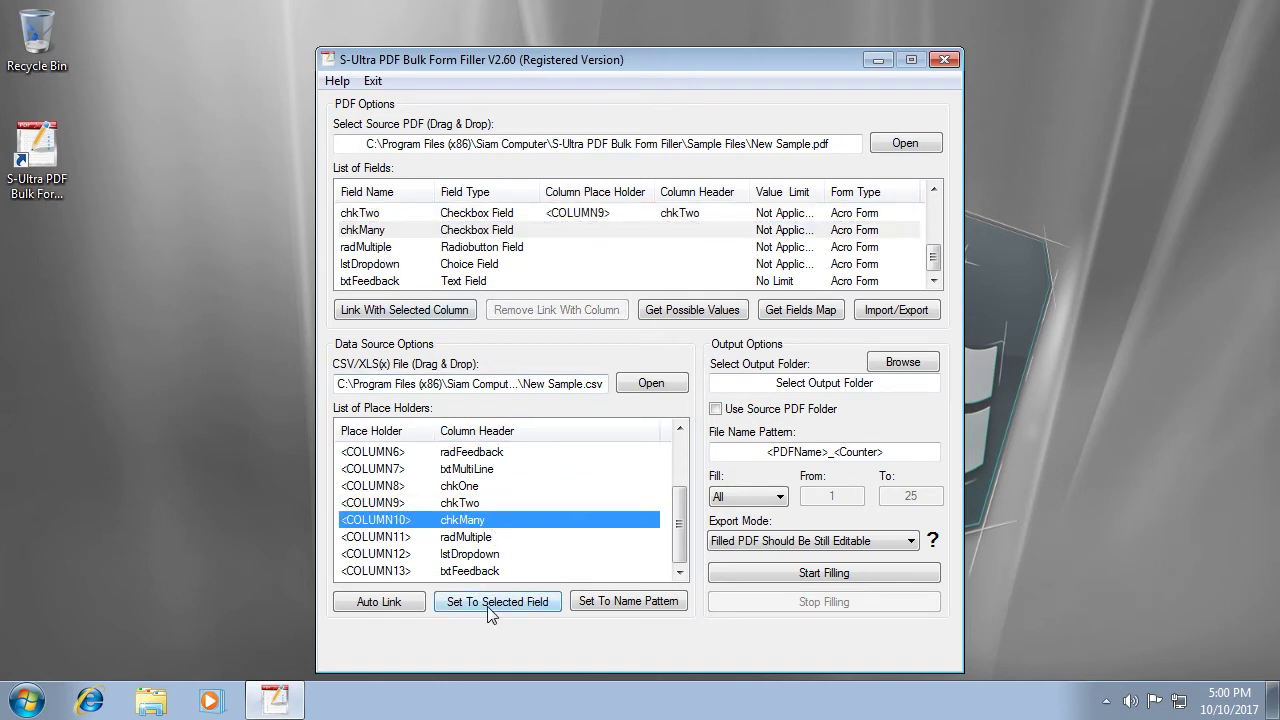
pyautogui.click(482, 604)
# Link the radio button field radMultiple to the <COLUMN11> placeholder and the choice field lstDropdown to <COLUMN12>
pyautogui.click(388, 250)
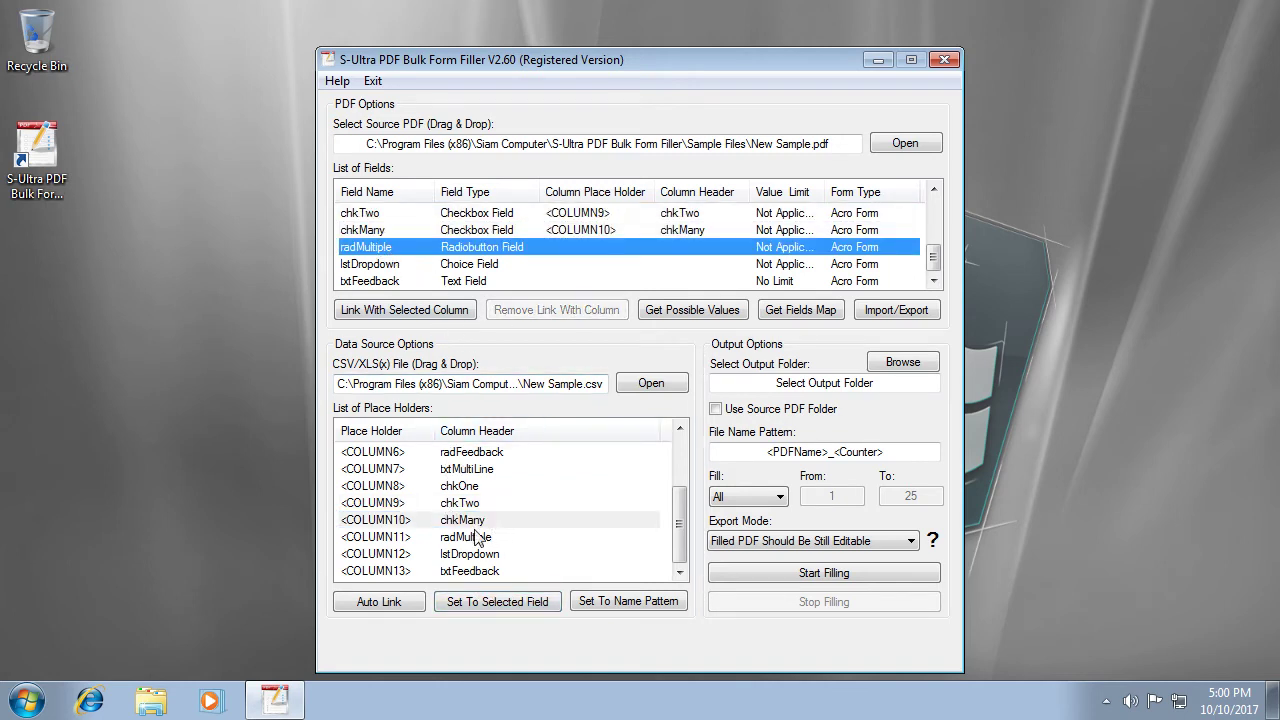
pyautogui.click(478, 538)
pyautogui.click(490, 604)
pyautogui.click(466, 266)
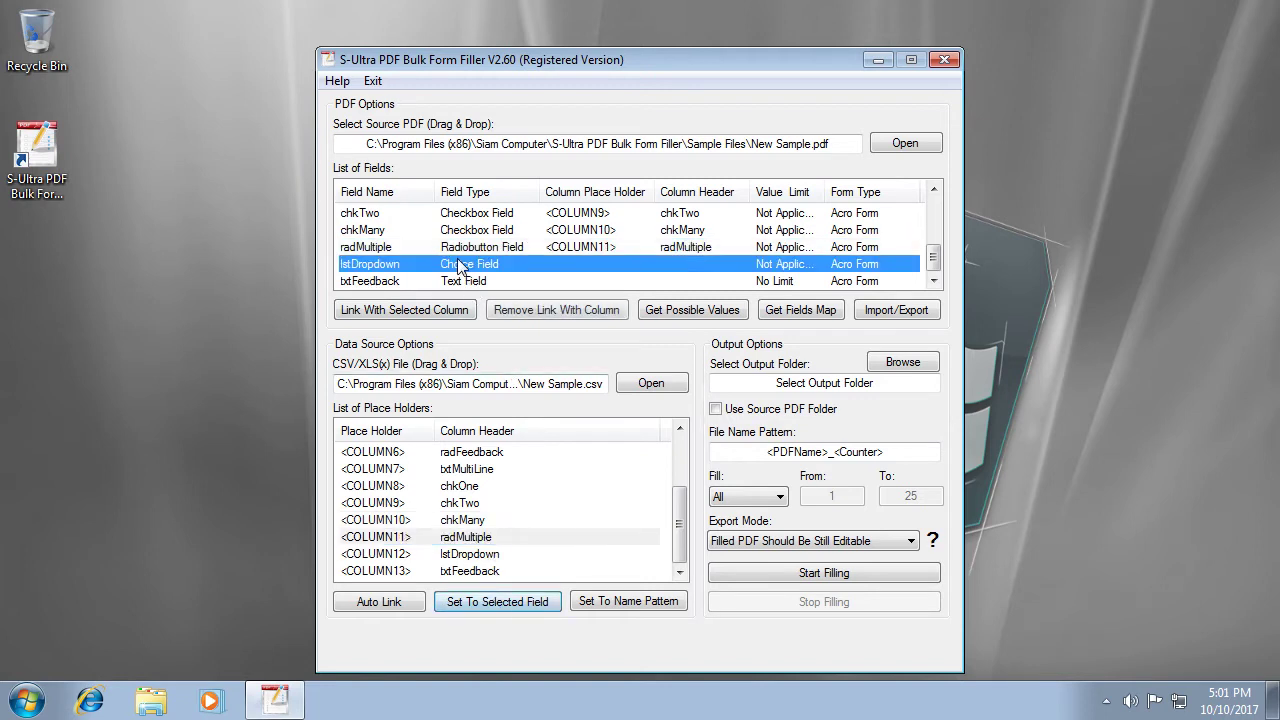
pyautogui.click(478, 556)
pyautogui.click(506, 604)
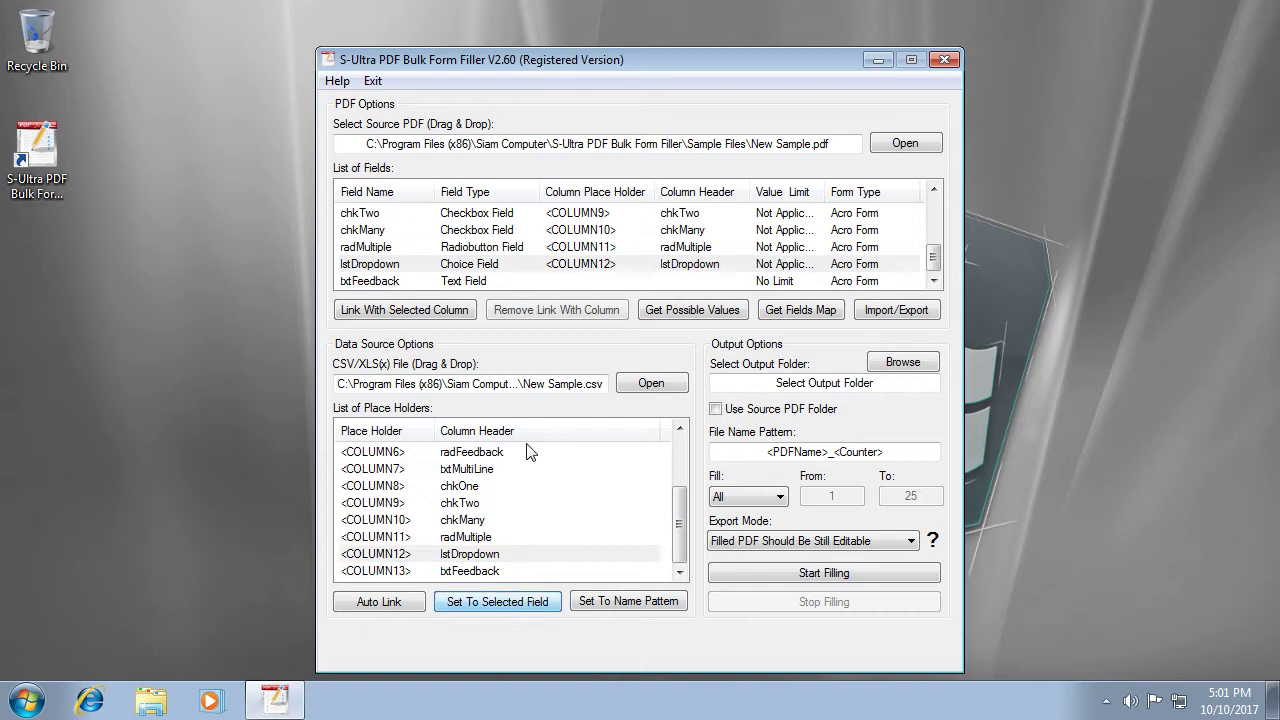
# Link the text field txtFeedback to the <COLUMN13> placeholder
pyautogui.click(367, 283)
pyautogui.click(497, 572)
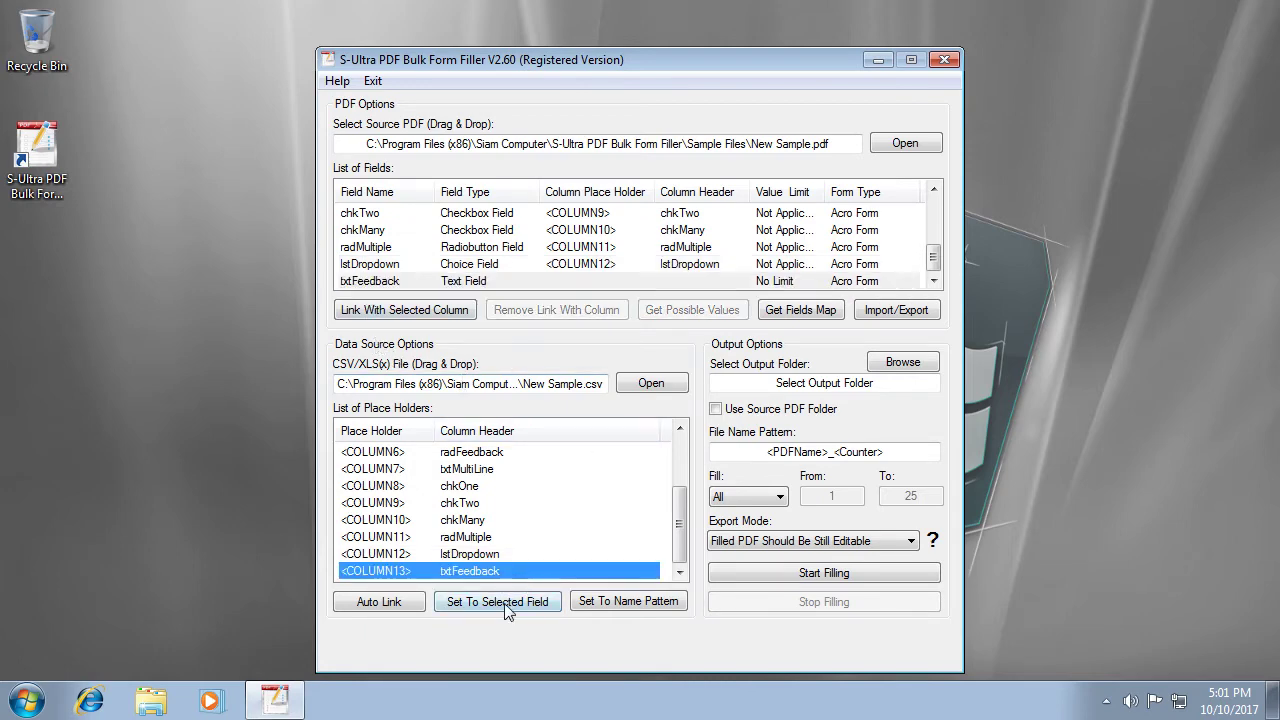
pyautogui.click(506, 606)
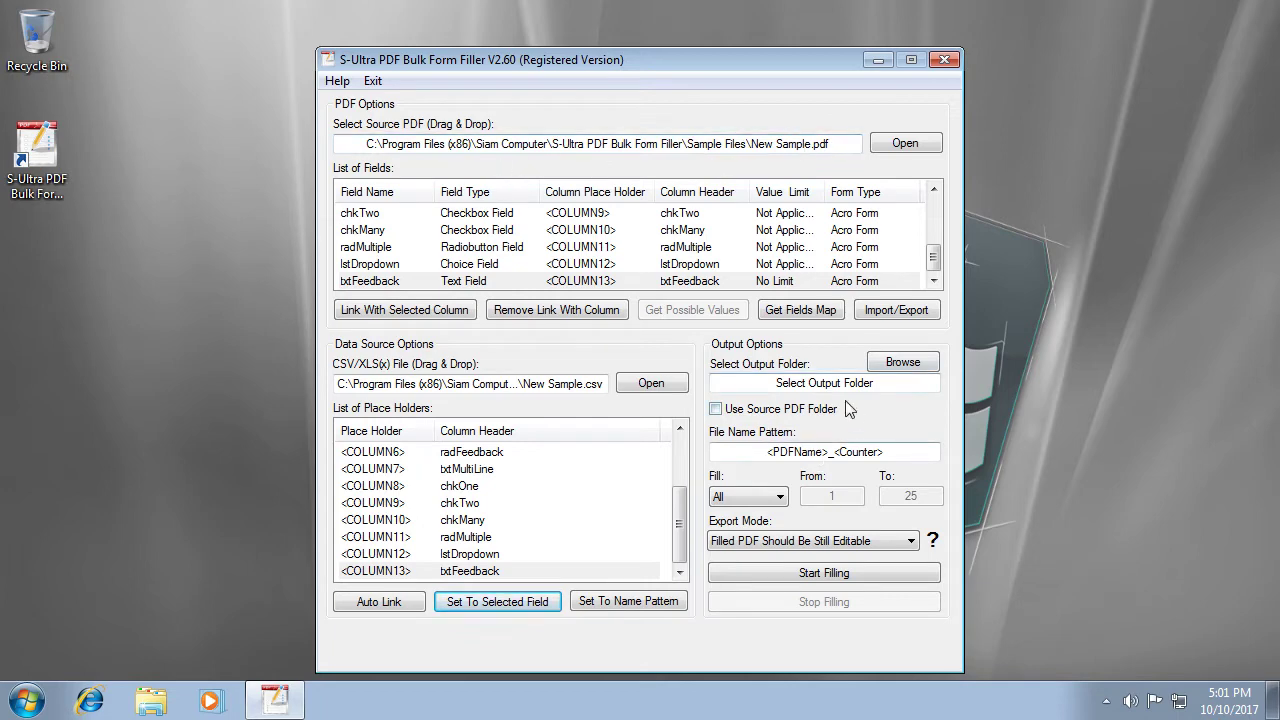
# Create a new folder named Test on the Desktop and set it as the output folder instead of the source PDF folder
pyautogui.click(741, 414)
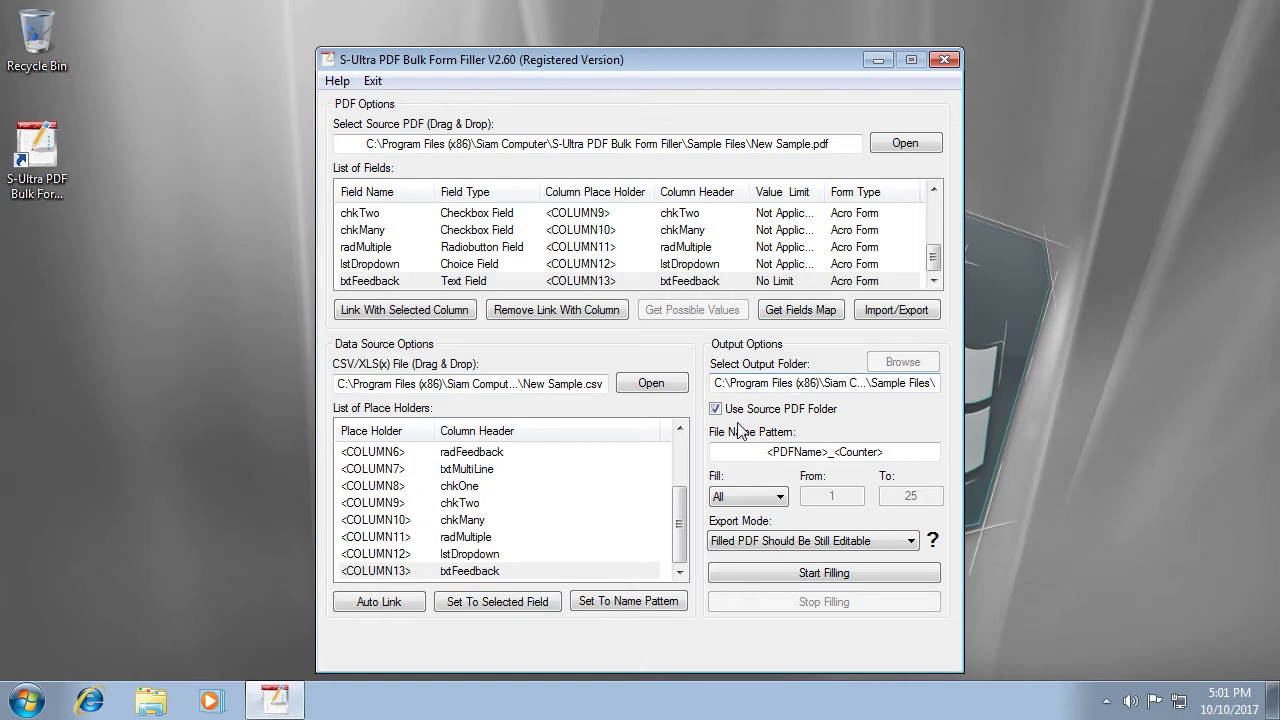
pyautogui.click(762, 414)
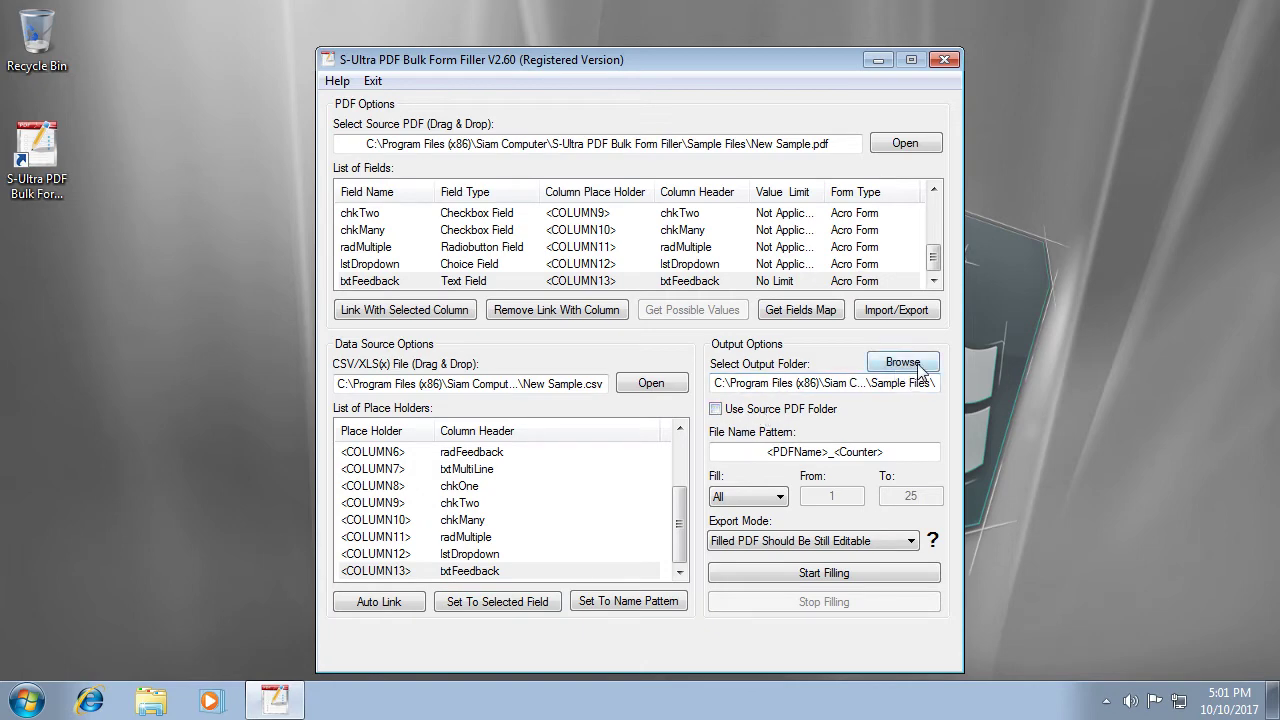
pyautogui.click(903, 363)
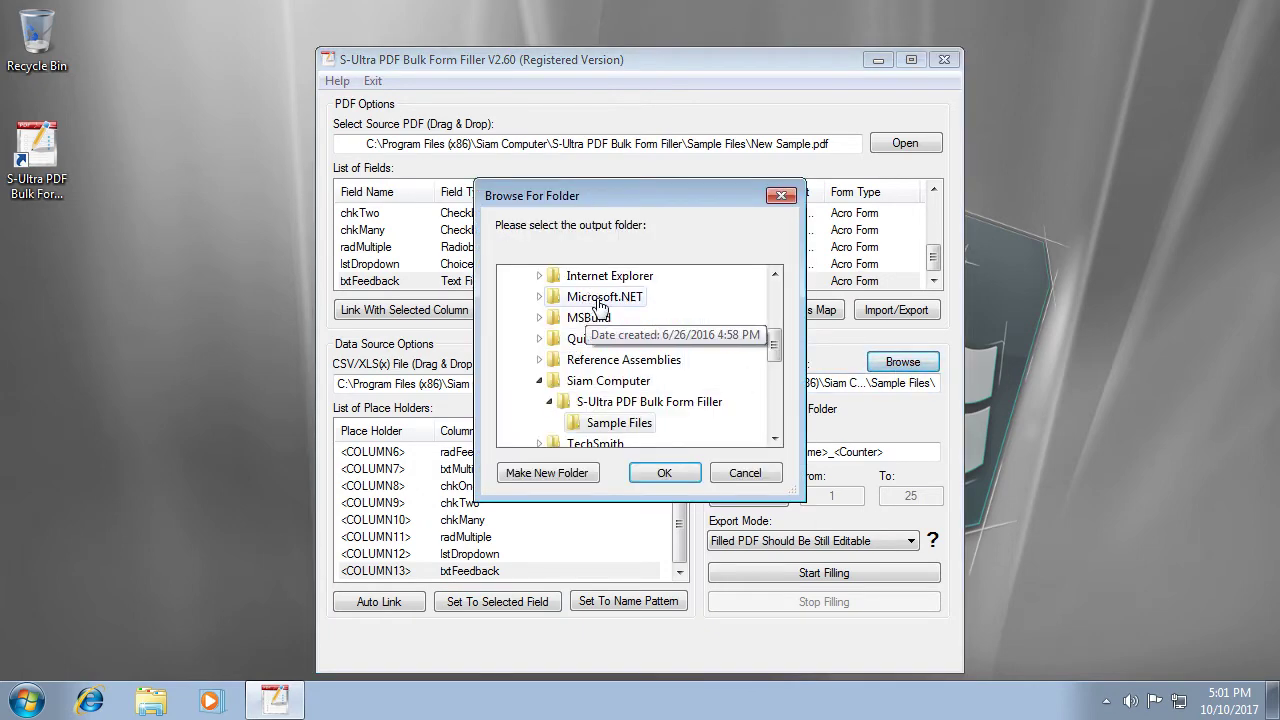
pyautogui.click(537, 384)
pyautogui.scroll(4, 533, 388)
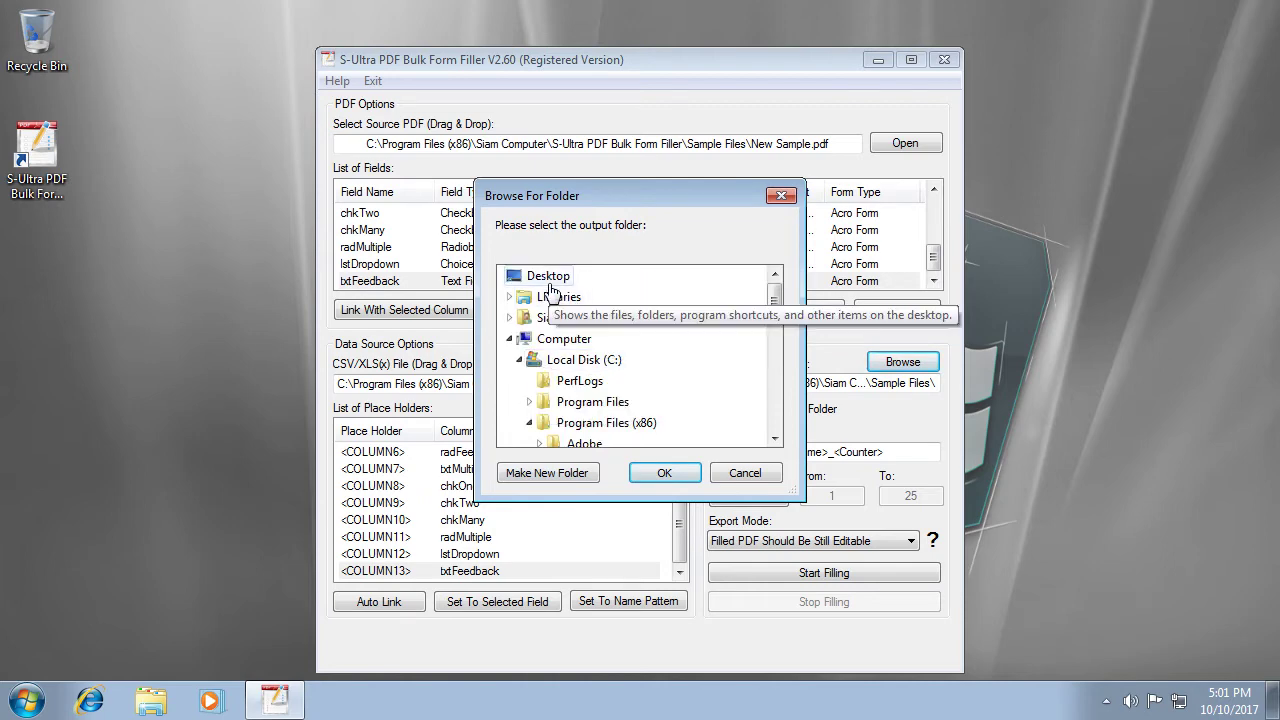
pyautogui.click(530, 280)
pyautogui.click(520, 360)
pyautogui.click(548, 472)
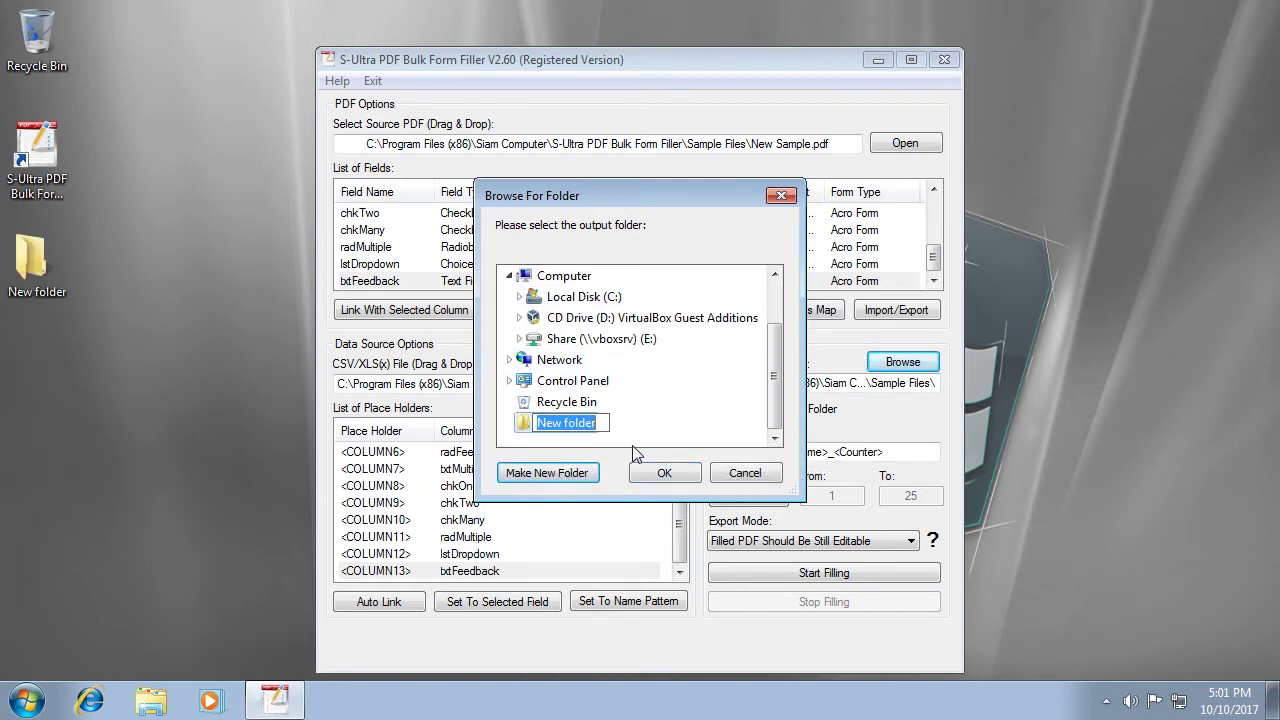
pyautogui.write('Test')
pyautogui.click(662, 474)
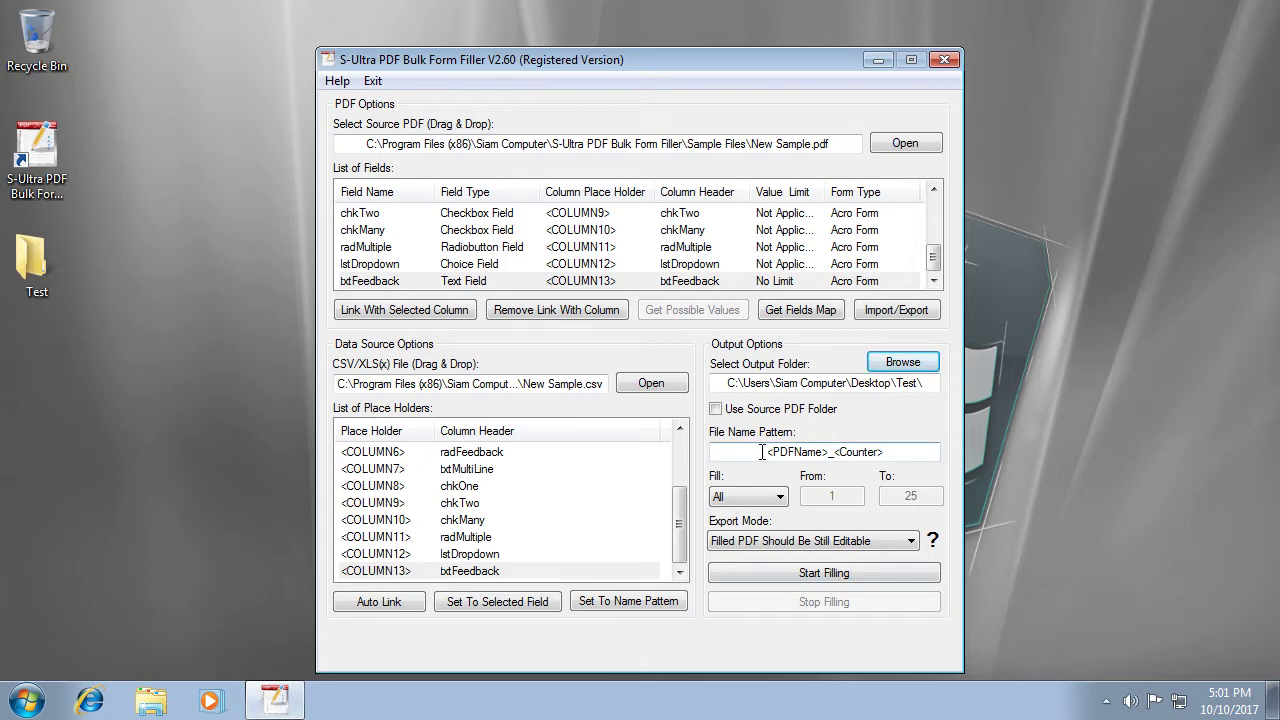
# Review the <PDFName> and <Counter> parts of the file name pattern against the source PDF's name
pyautogui.moveTo(762, 452); pyautogui.dragTo(824, 452)
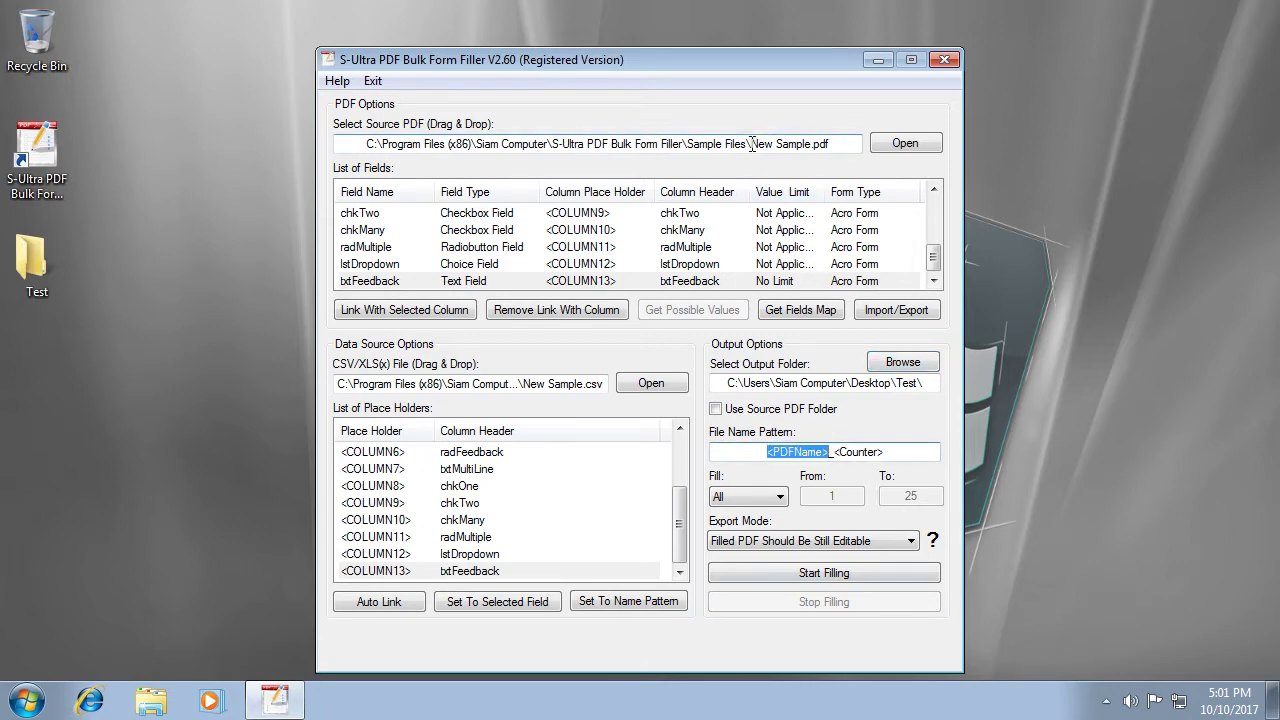
pyautogui.moveTo(751, 143); pyautogui.dragTo(806, 143)
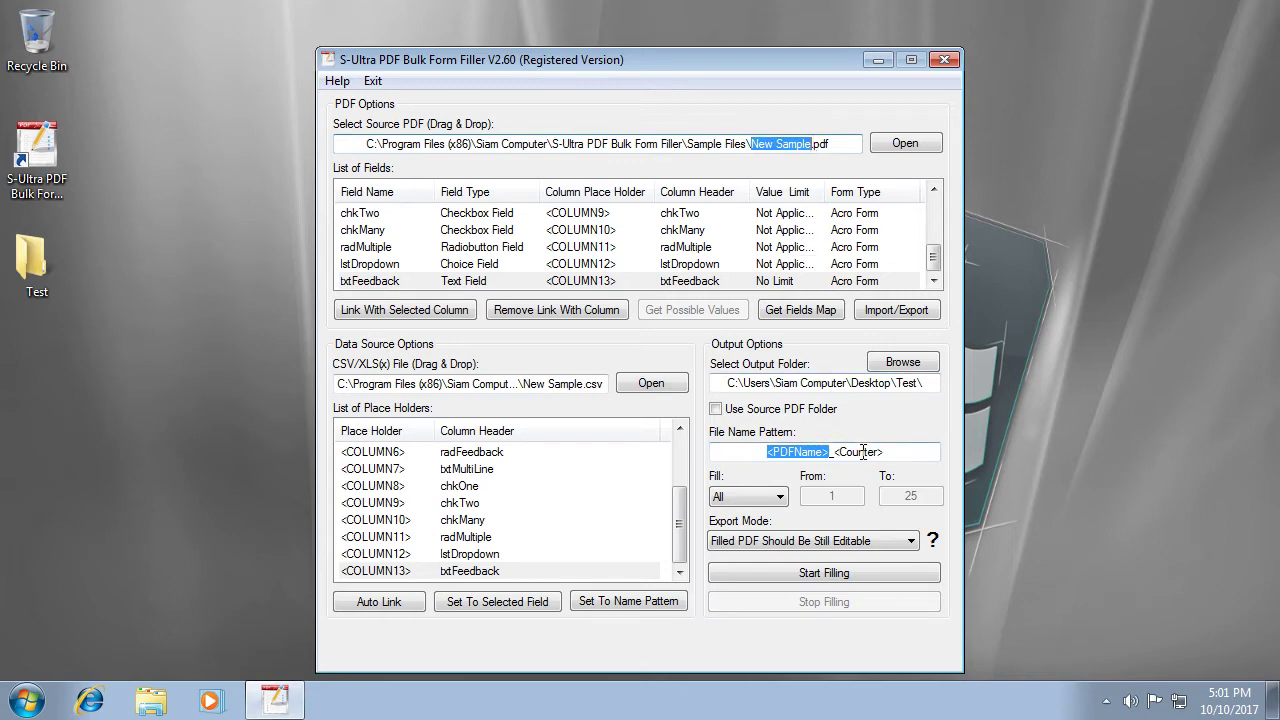
pyautogui.moveTo(890, 455); pyautogui.dragTo(844, 457)
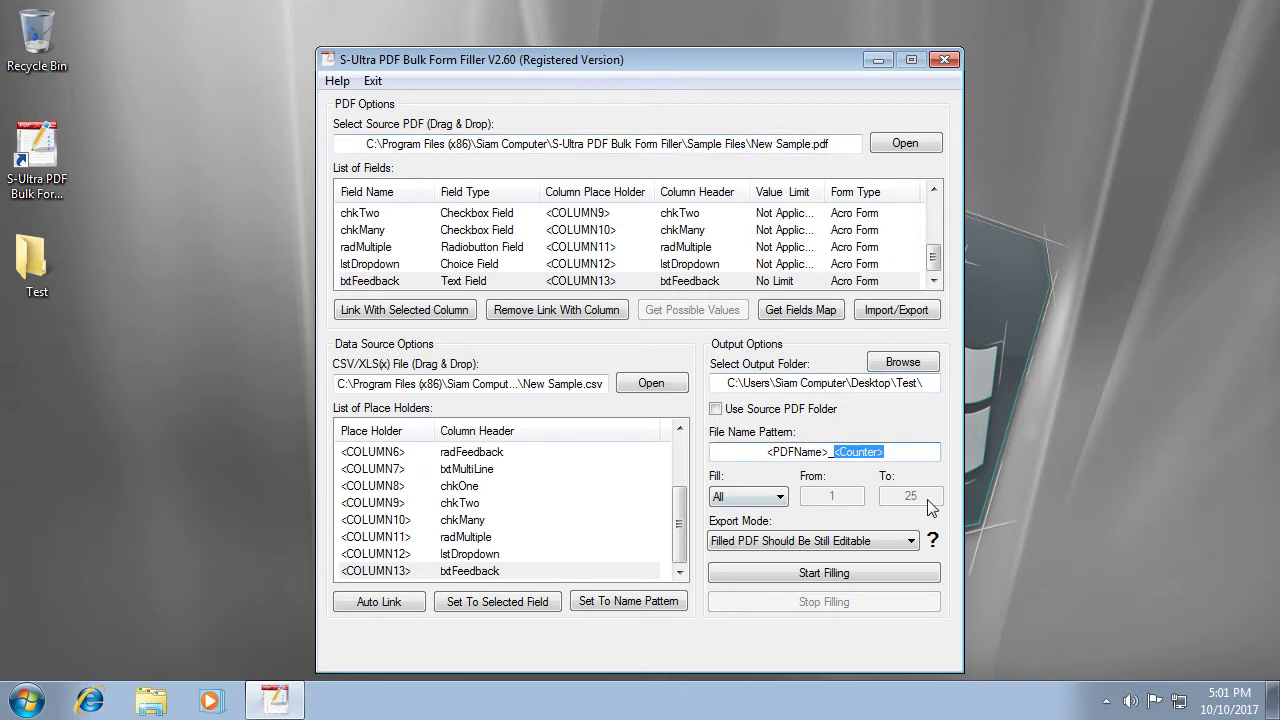
pyautogui.press('Tab')
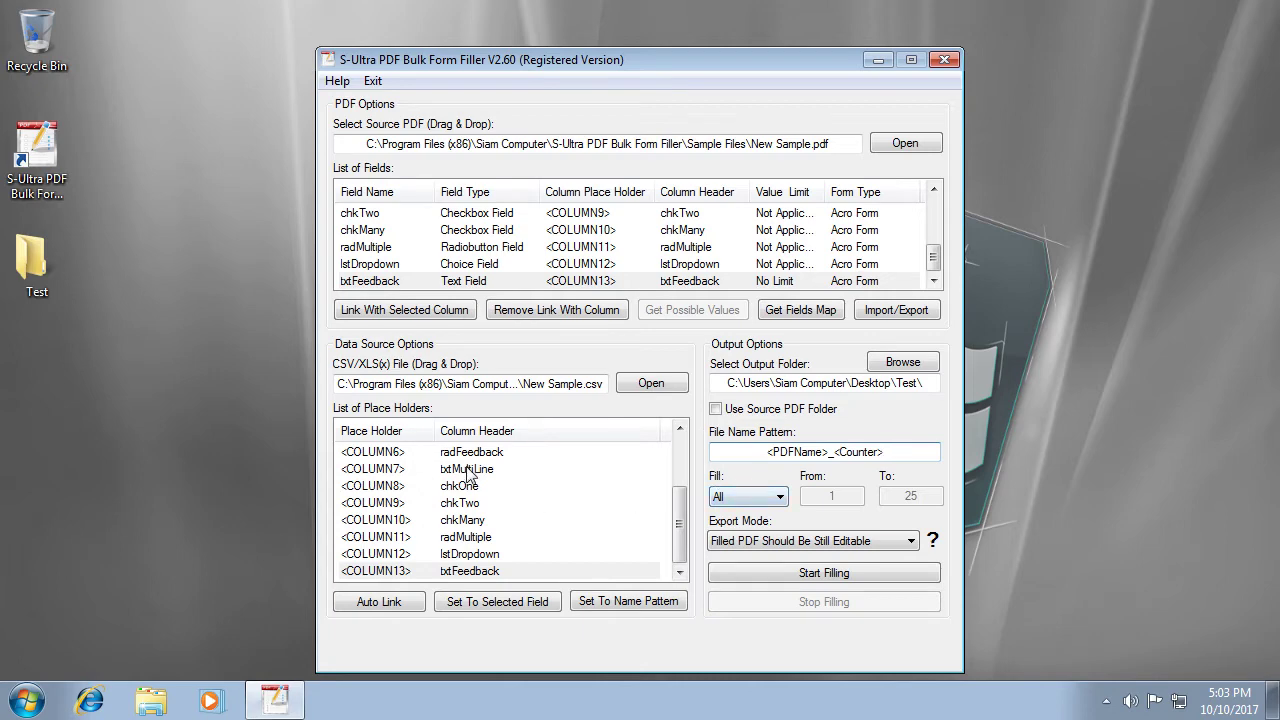
# Set the fill range to All and the export mode to Filled PDF Should Be Still Editable
pyautogui.click(779, 497)
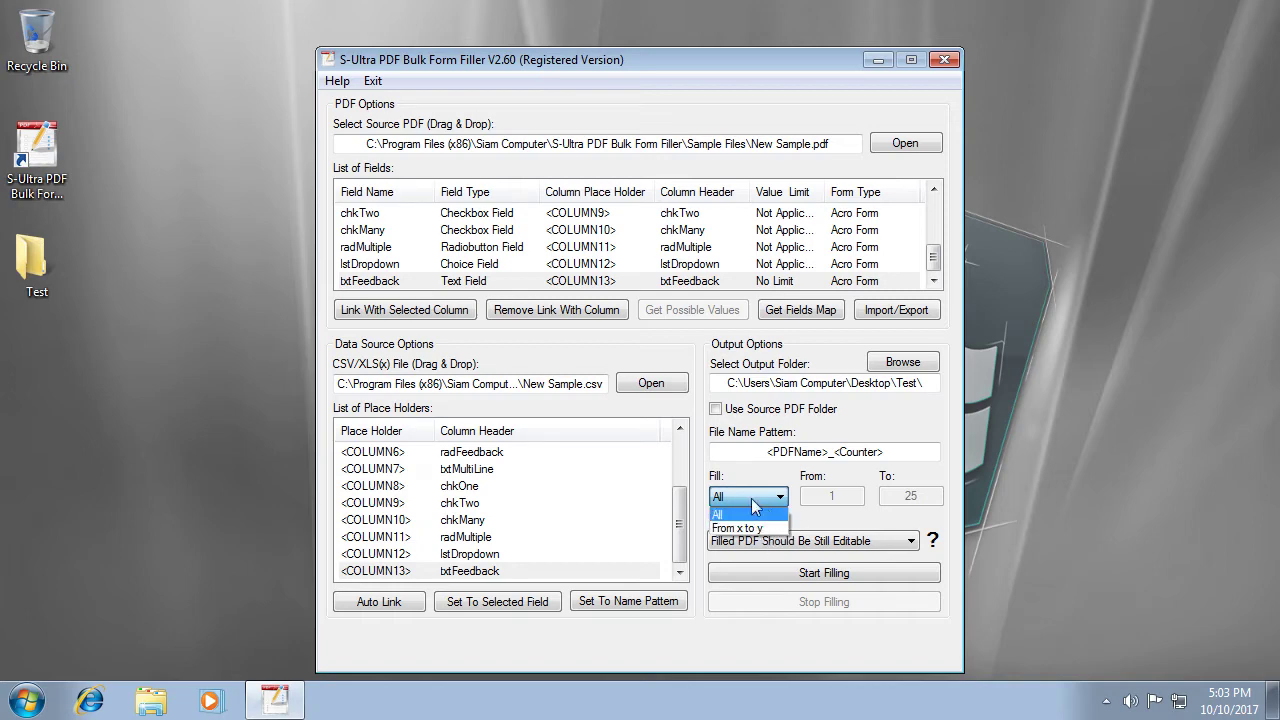
pyautogui.click(736, 516)
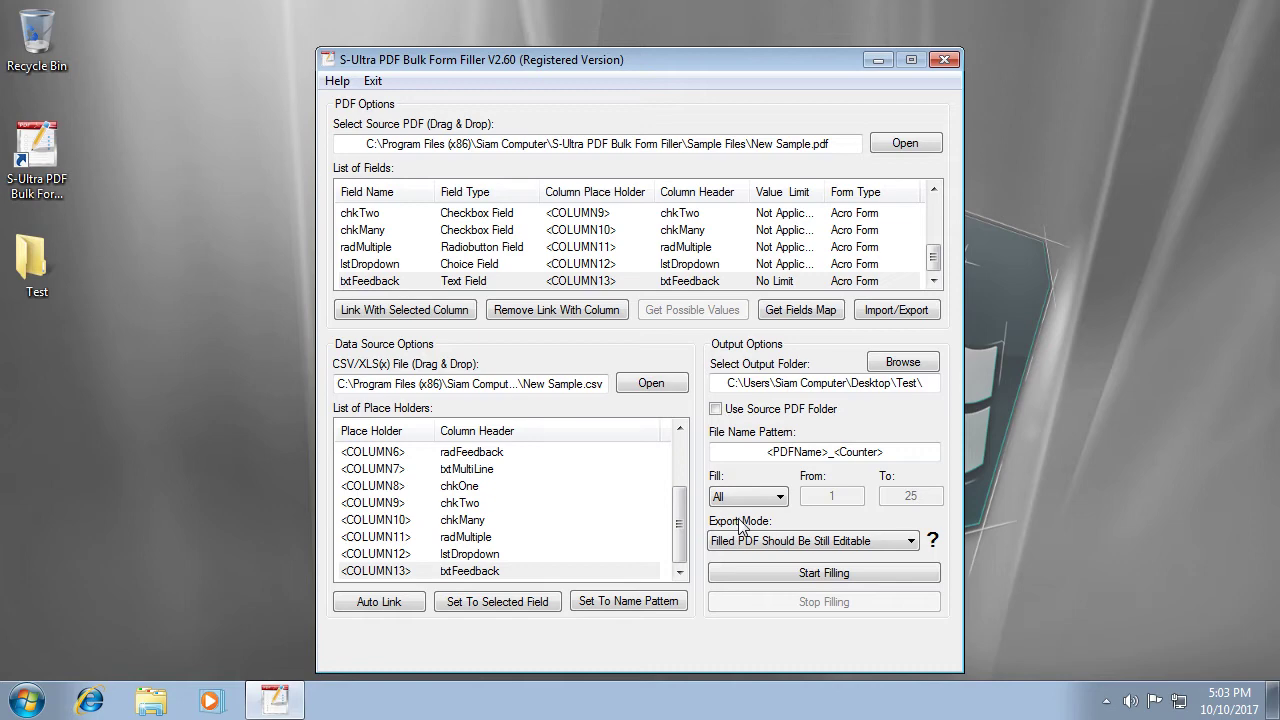
pyautogui.click(766, 545)
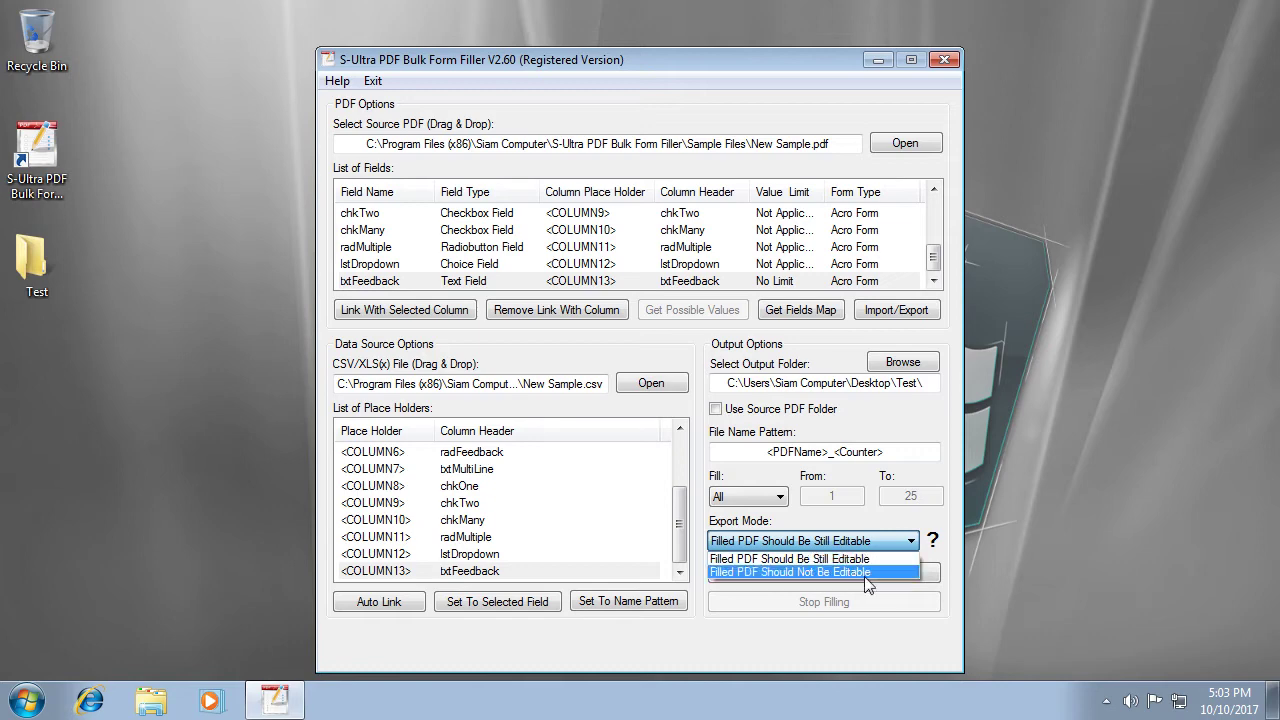
pyautogui.click(874, 559)
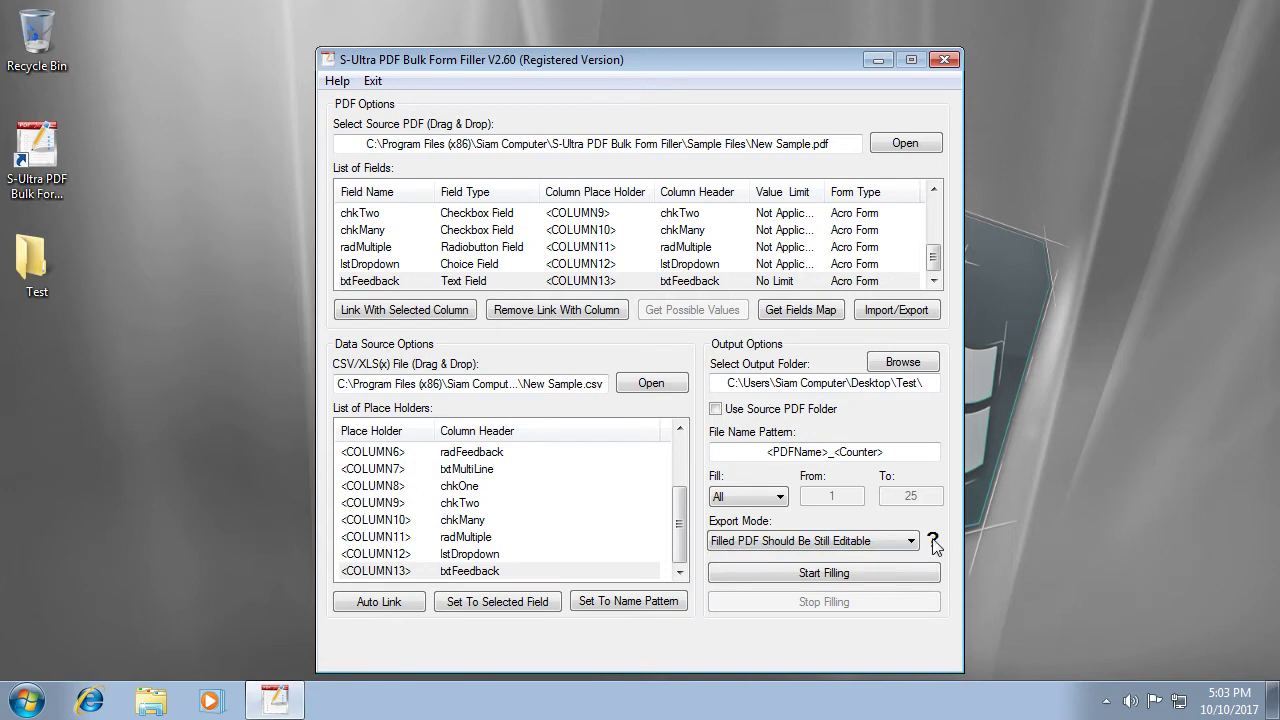
# Open the sample files folder from the export mode help, then examine Not Editable.pdf and close it
pyautogui.click(933, 542)
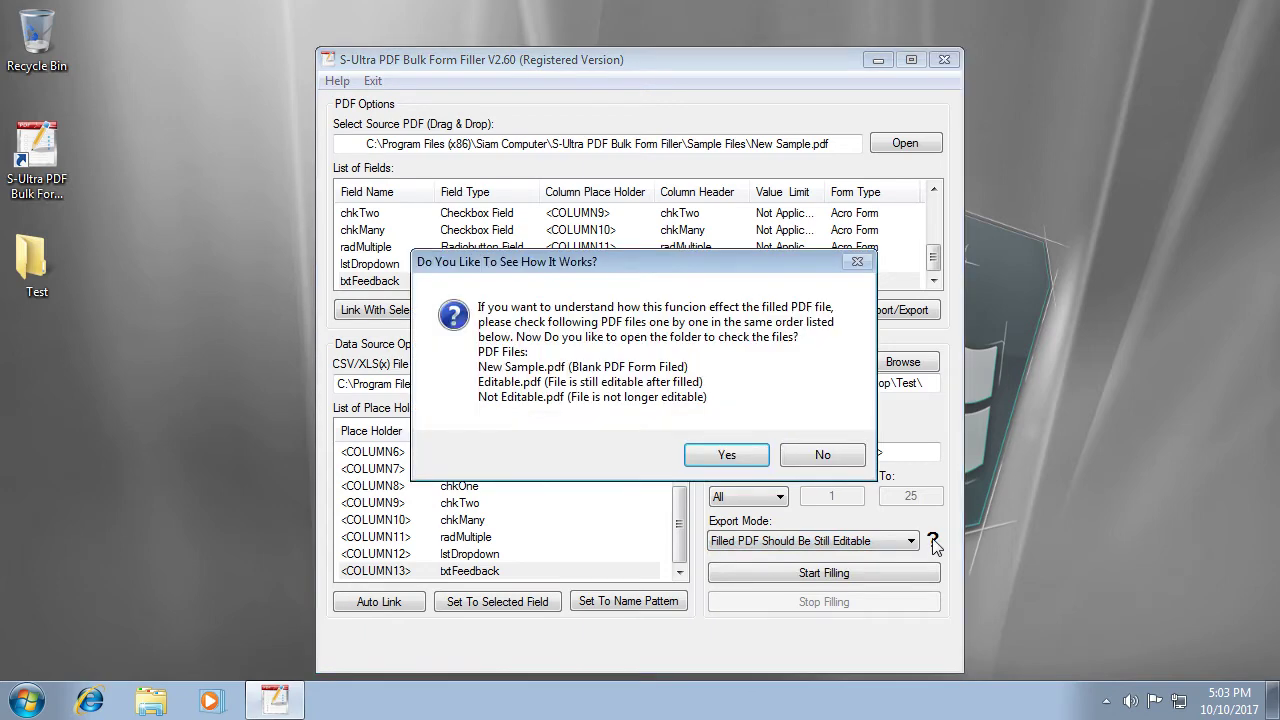
pyautogui.click(728, 455)
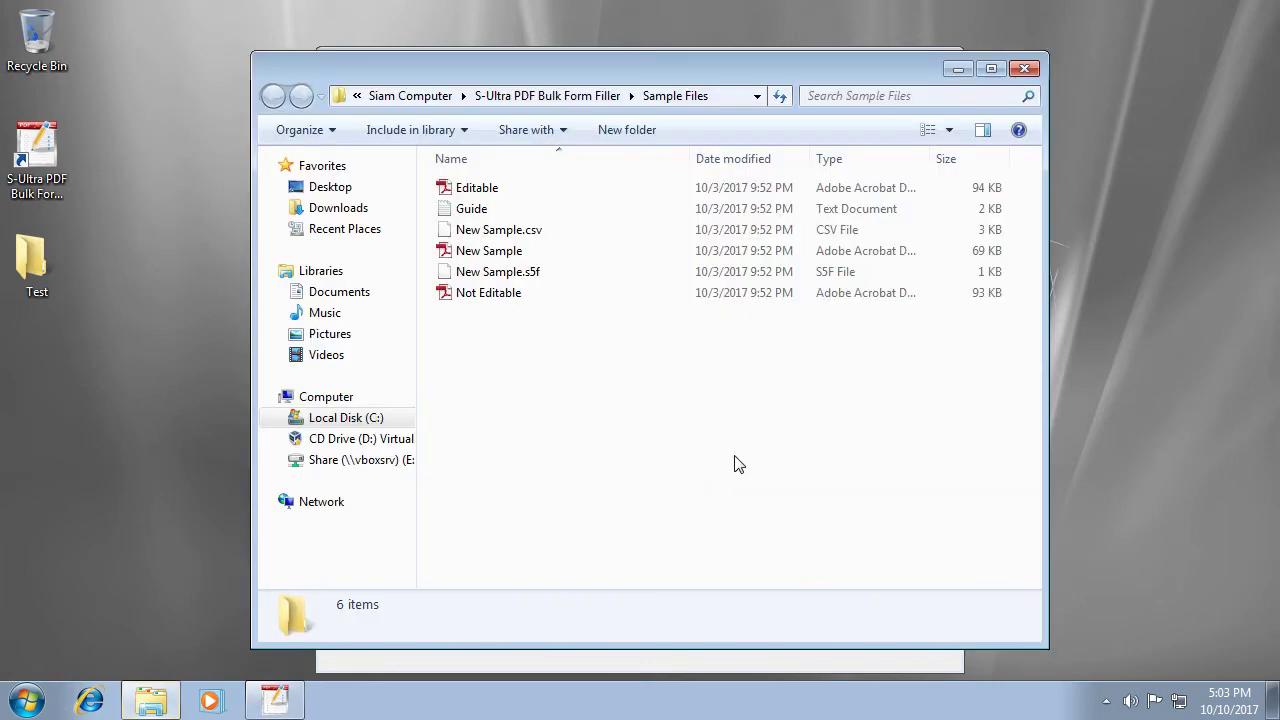
pyautogui.click(502, 300)
pyautogui.doubleClick(500, 300)
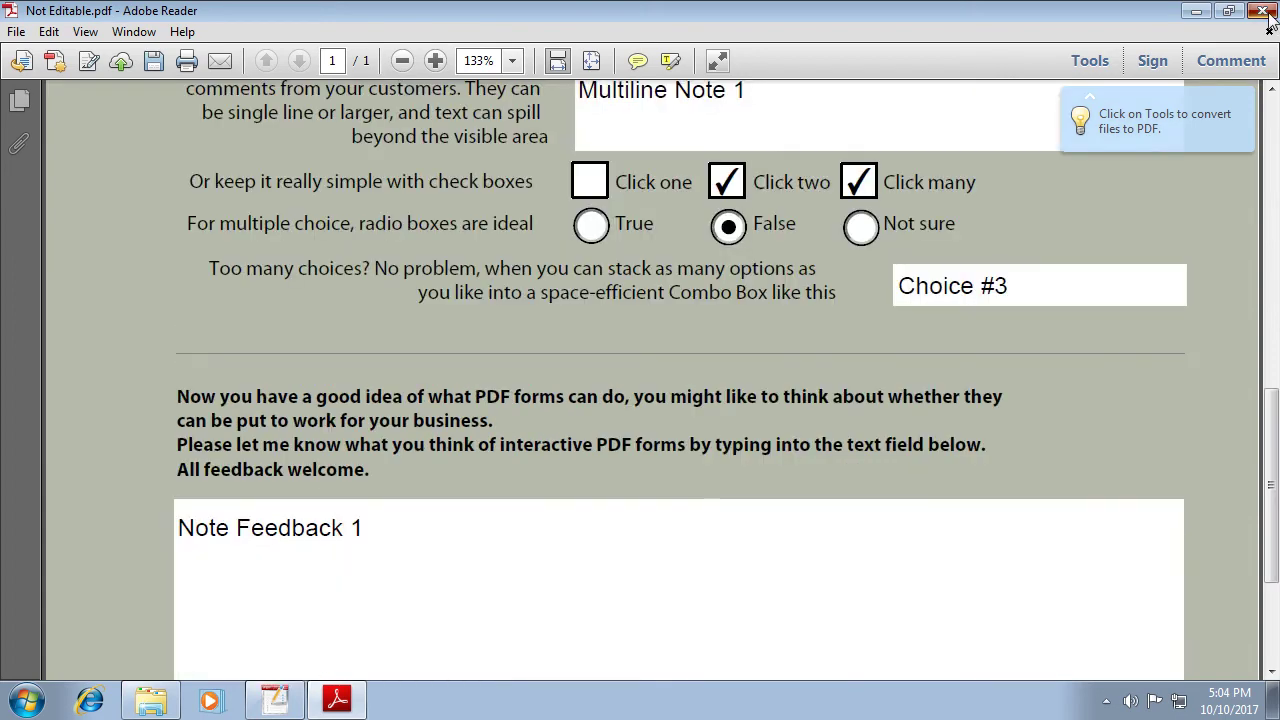
pyautogui.click(1262, 12)
pyautogui.click(644, 395)
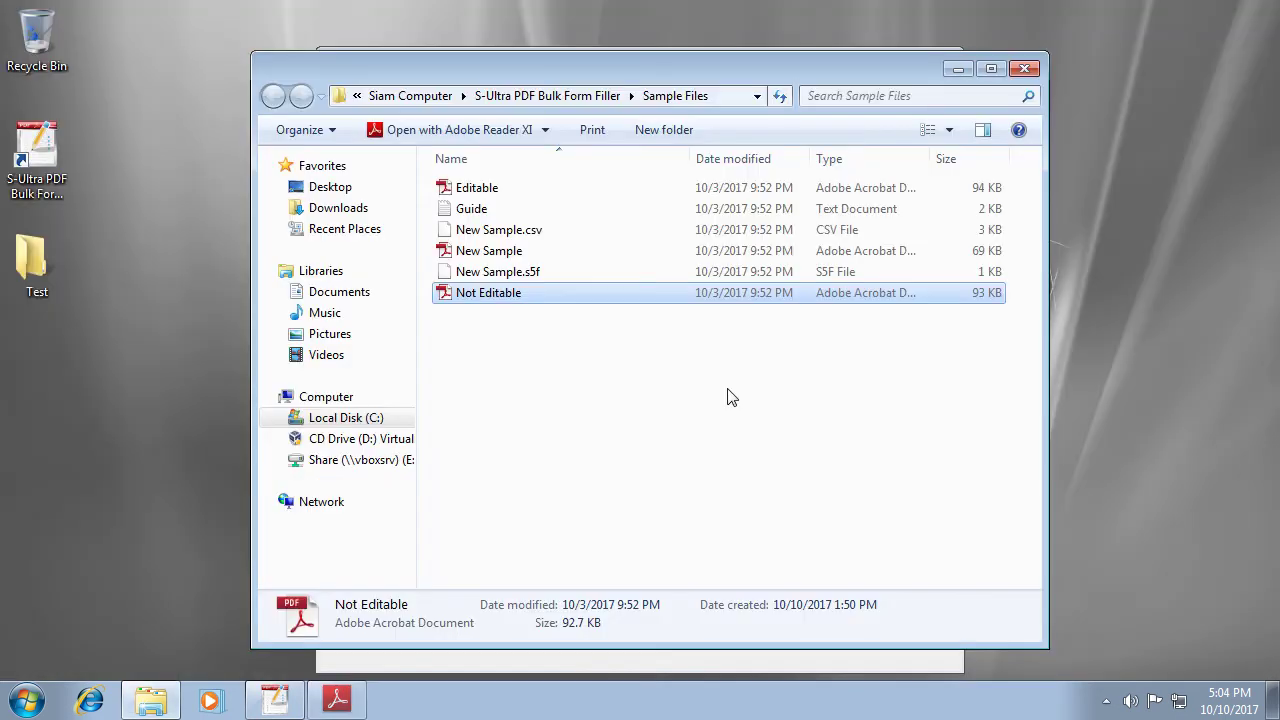
# Try editing Editable.pdf by replacing the business name with "New Name", then close the file without saving and close the folder
pyautogui.doubleClick(474, 188)
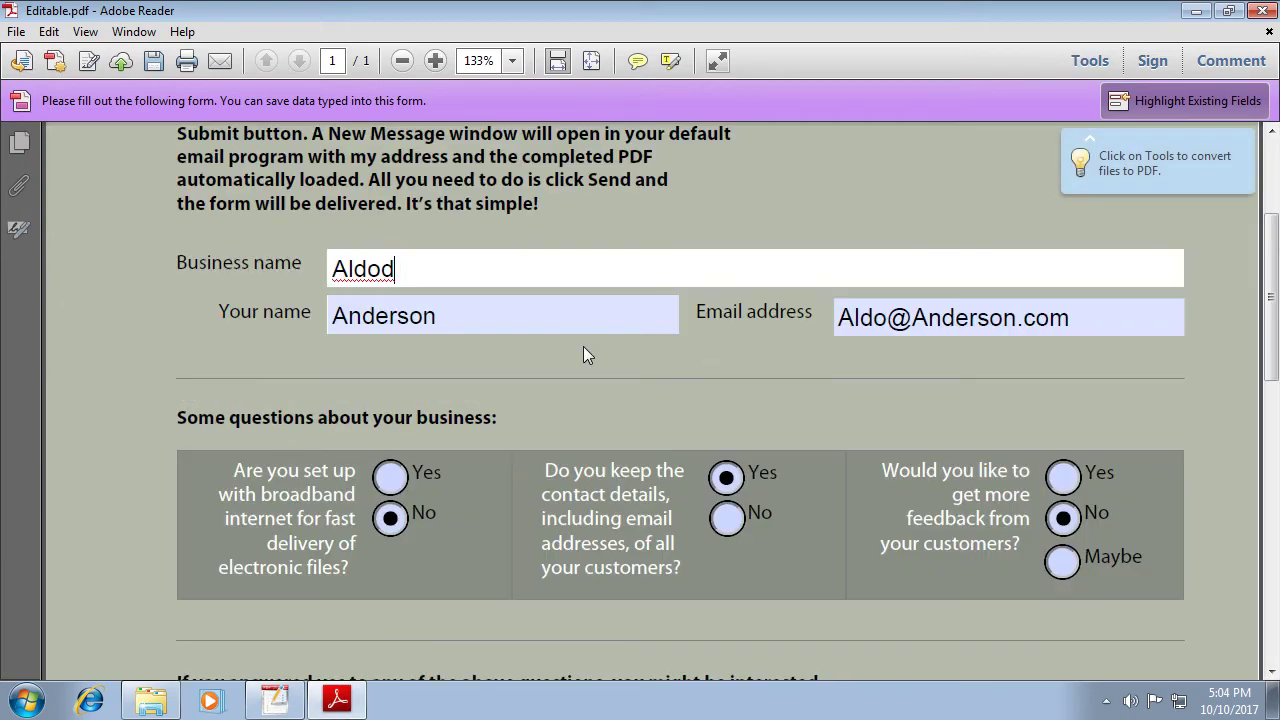
pyautogui.hotkey('ctrl', 'a')
pyautogui.write('New Name')
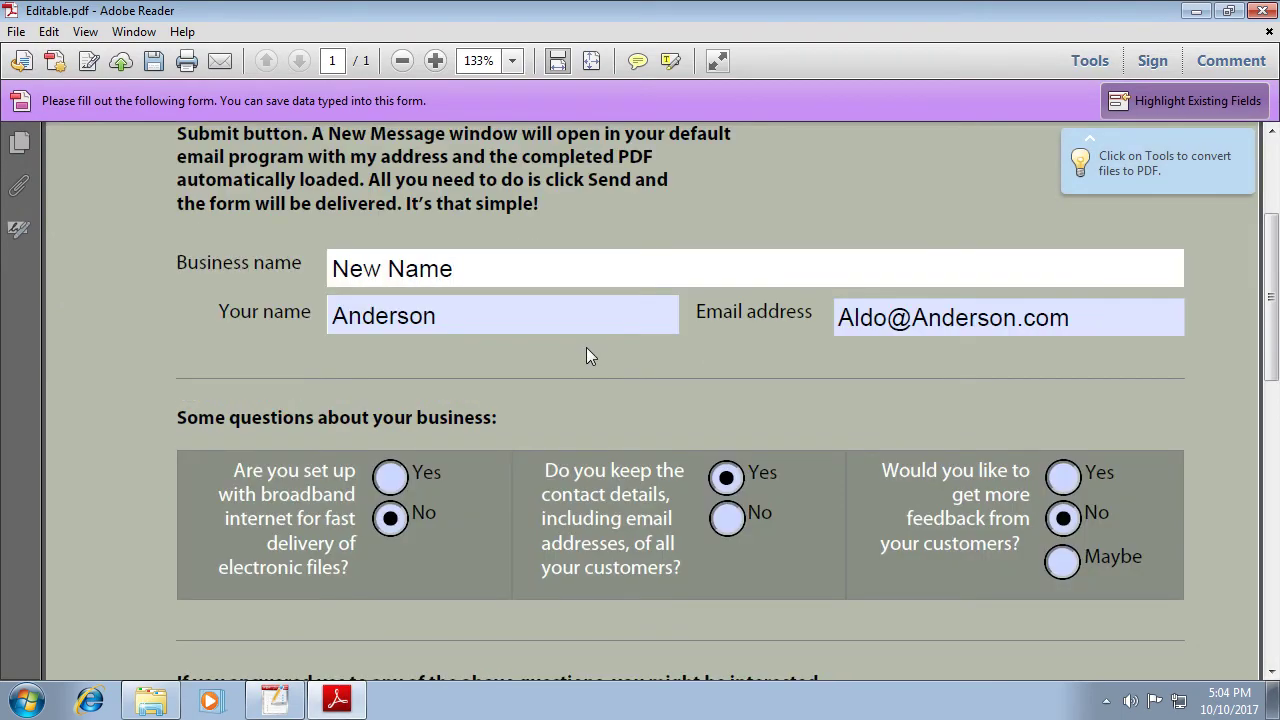
pyautogui.scroll(-3, 590, 370)
pyautogui.scroll(-5, 598, 393)
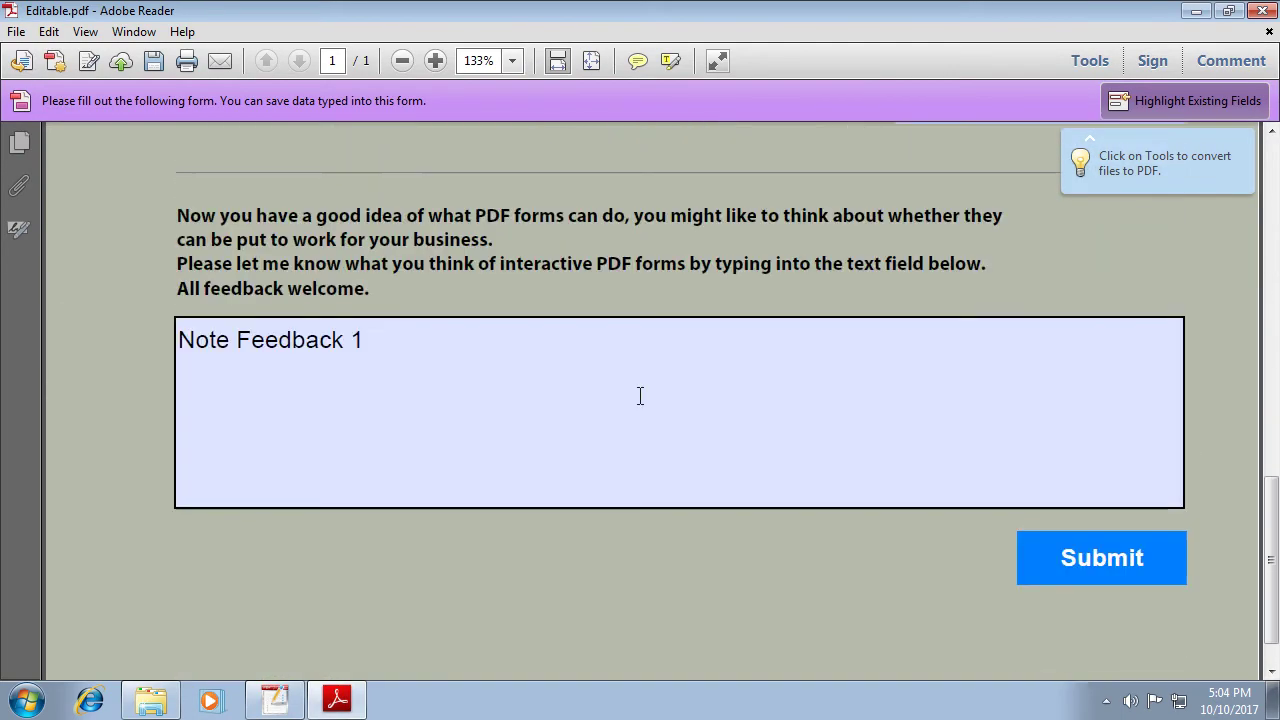
pyautogui.click(1262, 10)
pyautogui.click(733, 394)
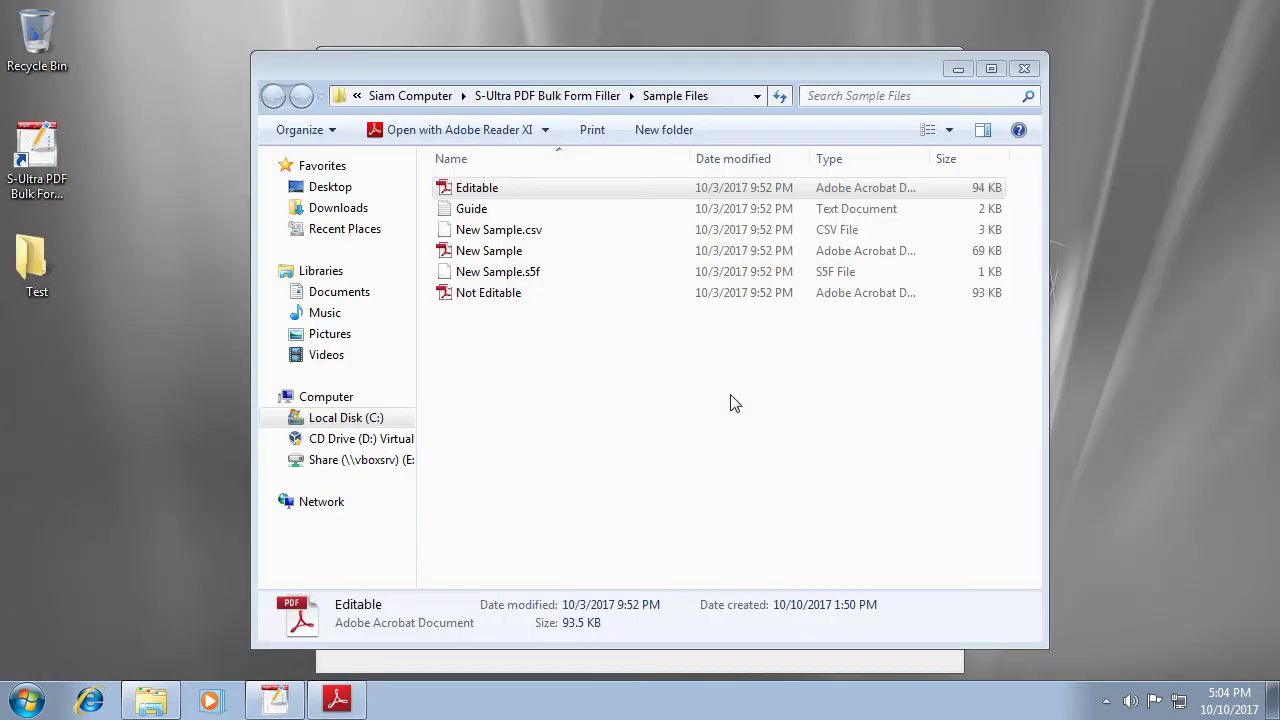
pyautogui.click(1026, 69)
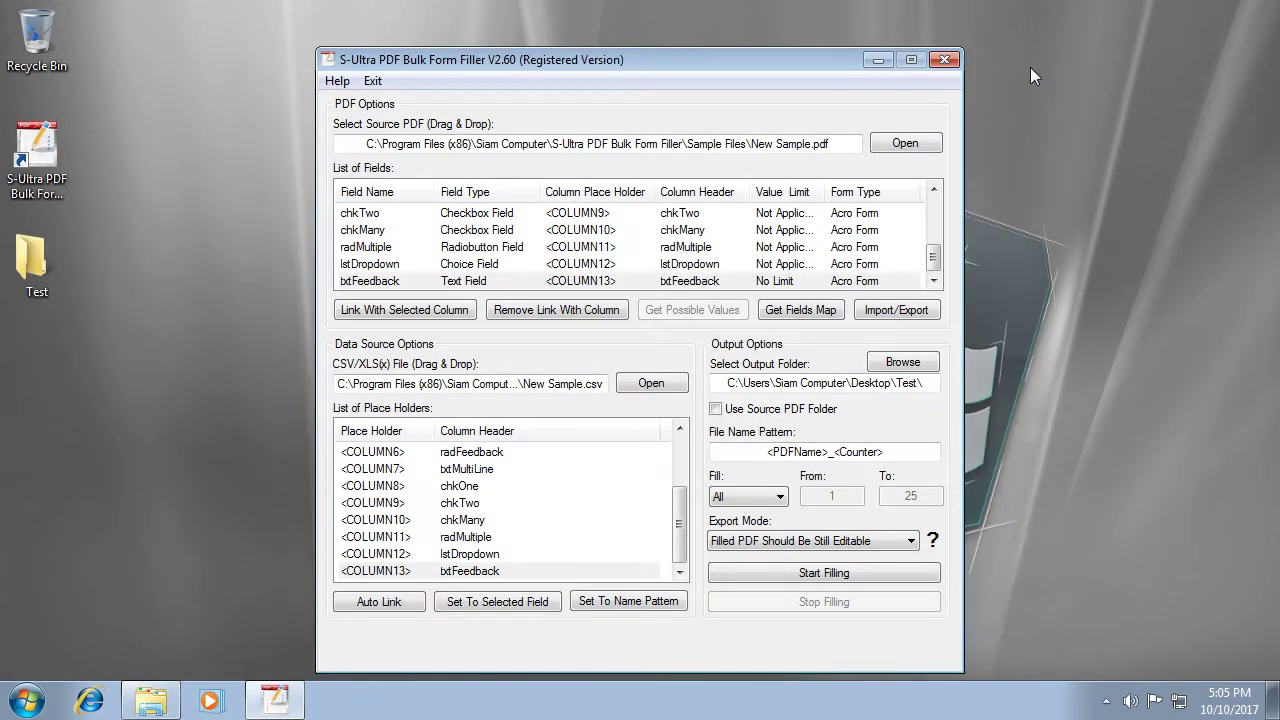
# Start filling the forms with the export mode Filled PDF Should Be Still Editable, and open the output folder
pyautogui.click(776, 541)
pyautogui.click(778, 557)
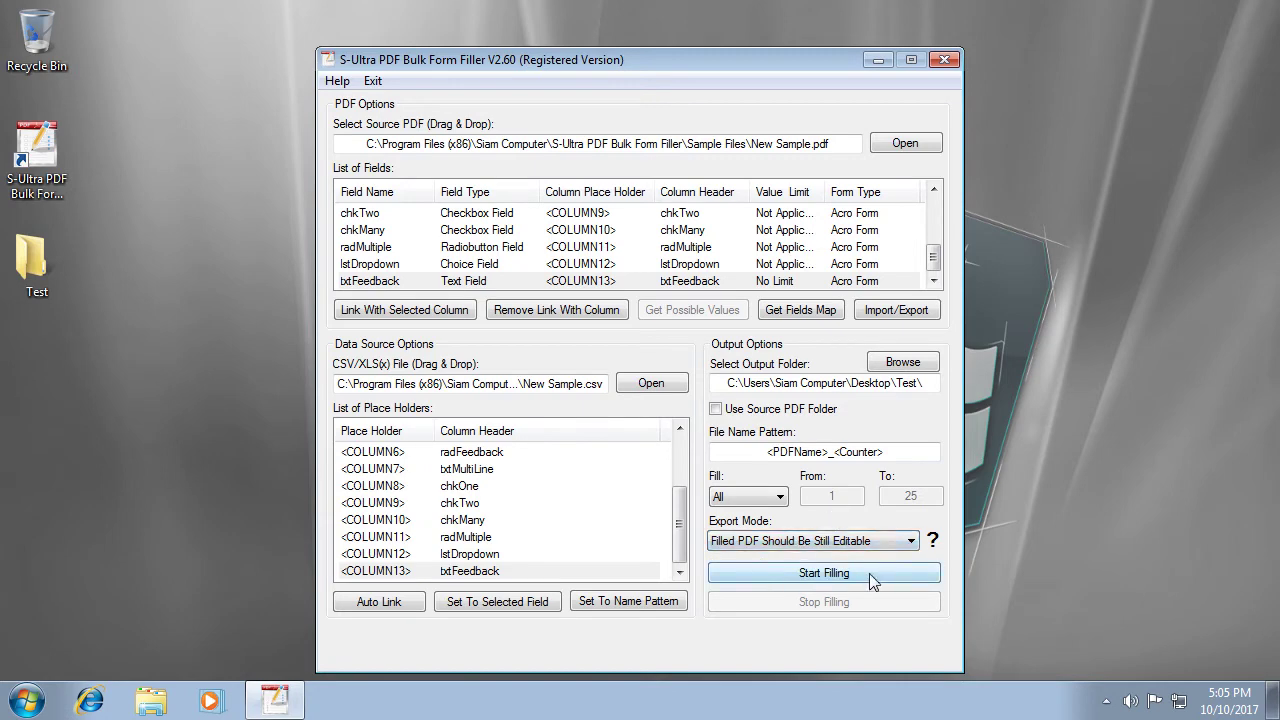
pyautogui.click(816, 576)
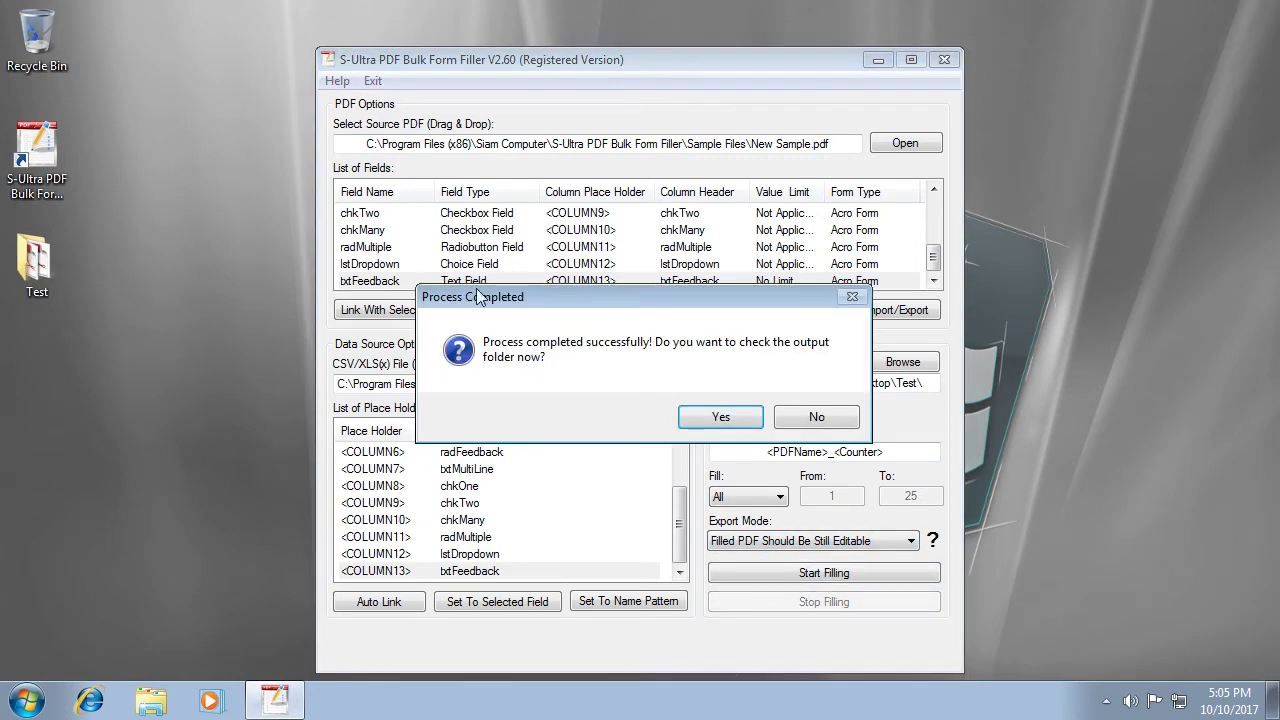
pyautogui.click(722, 417)
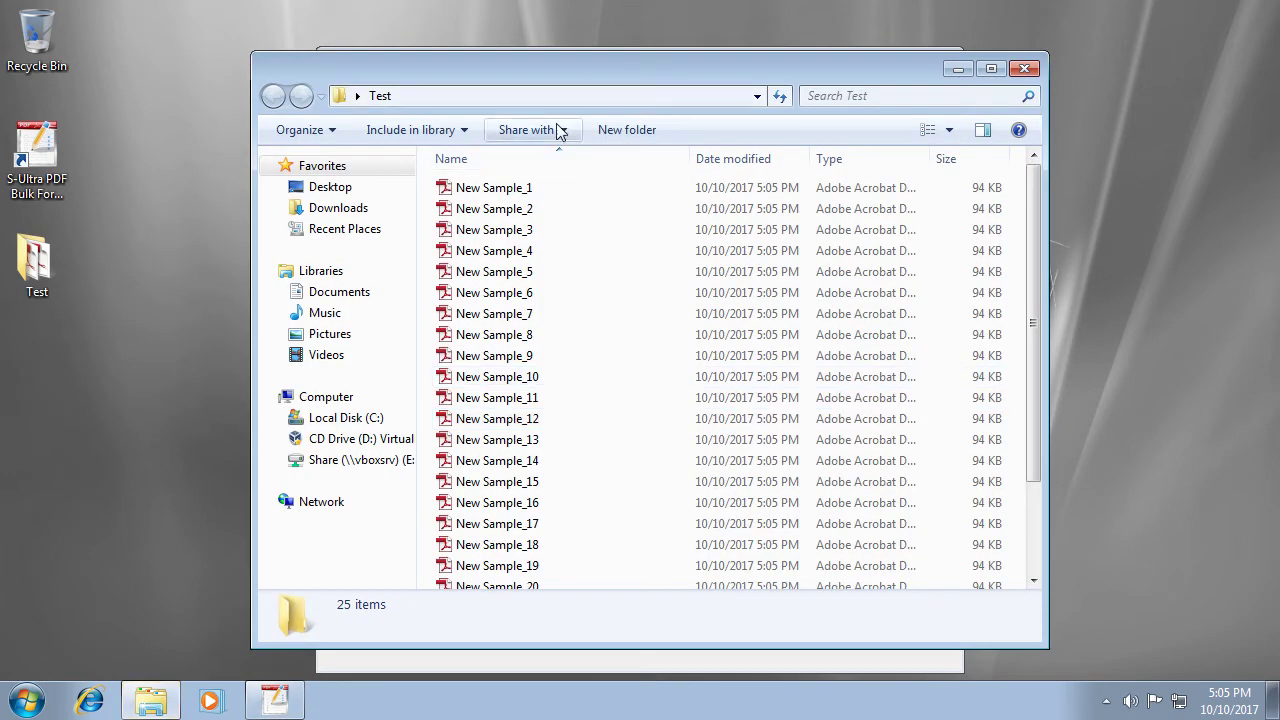
# Check the generated files in the Test folder, examine the filled fields of New Sample_1.pdf and close it
pyautogui.scroll(-2, 590, 362)
pyautogui.scroll(2, 590, 362)
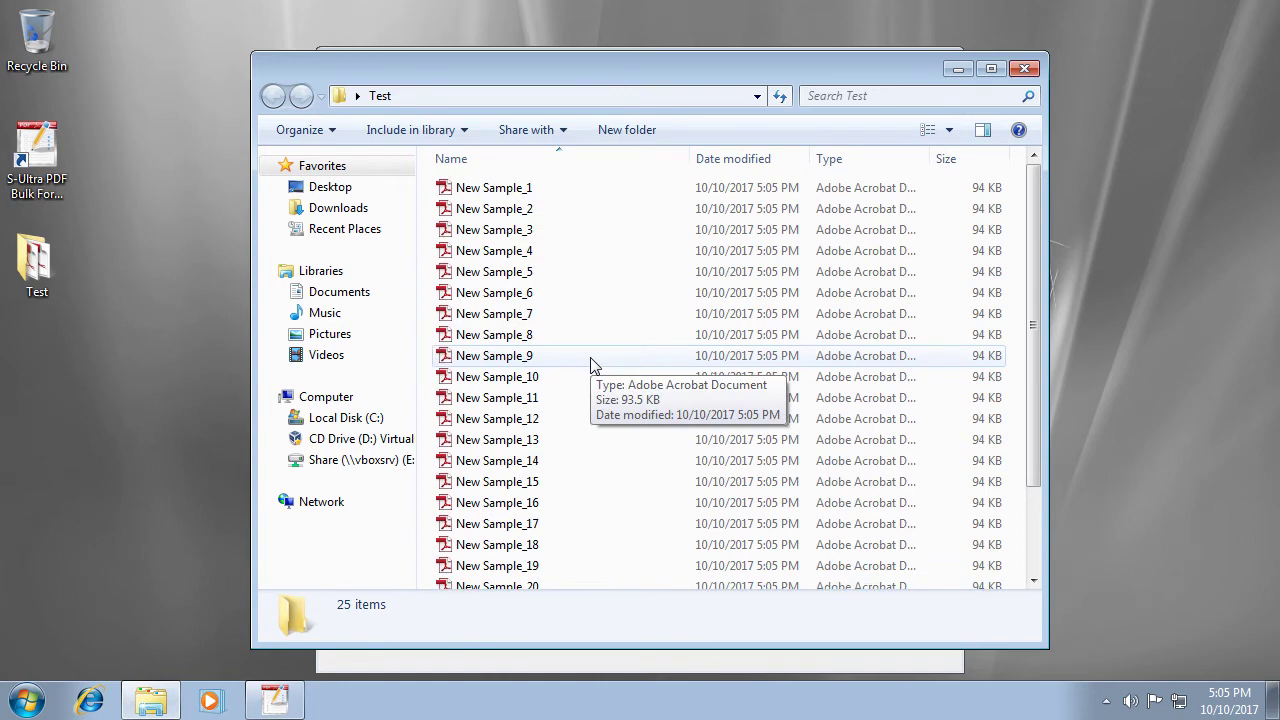
pyautogui.doubleClick(545, 189)
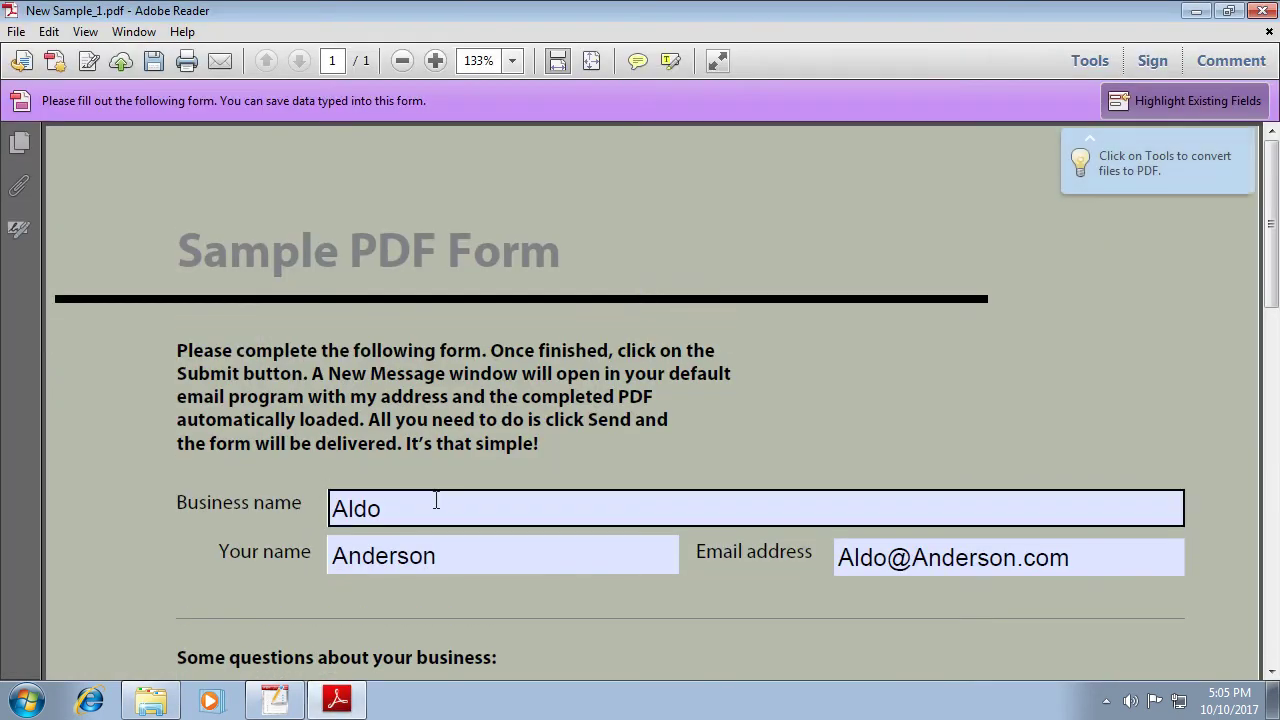
pyautogui.click(532, 501)
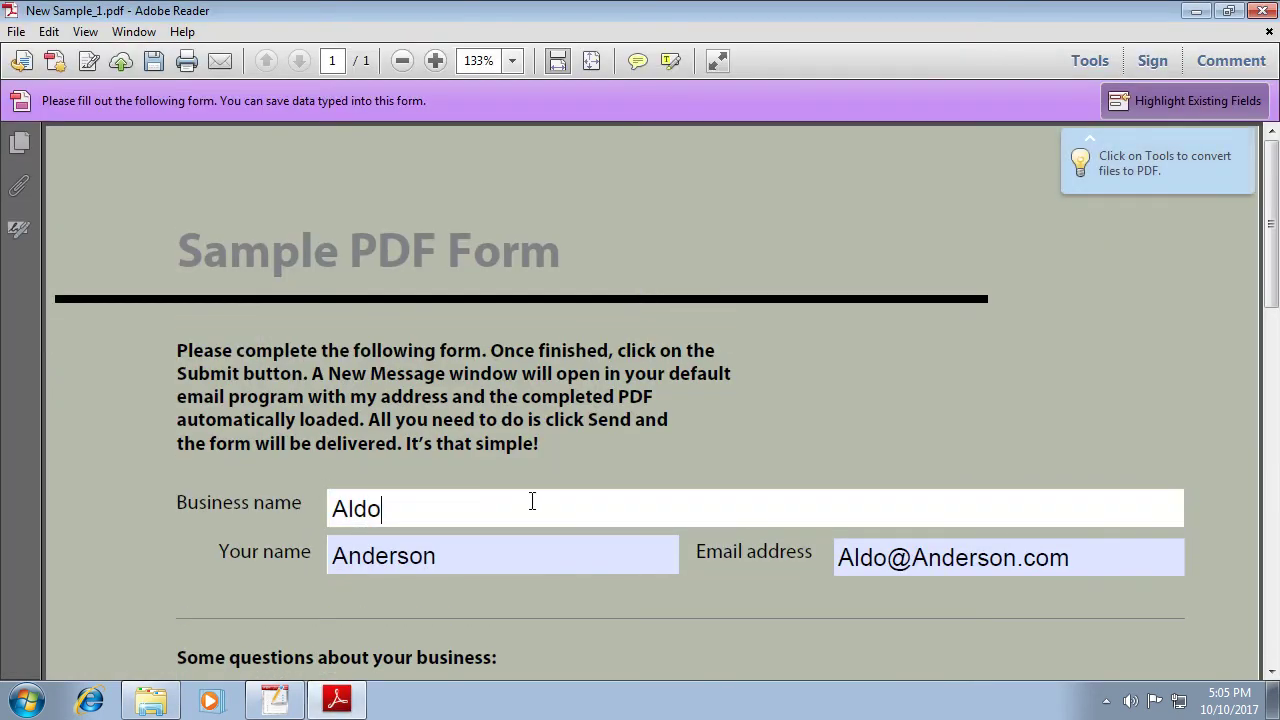
pyautogui.scroll(-10, 506, 449)
pyautogui.scroll(-1, 429, 483)
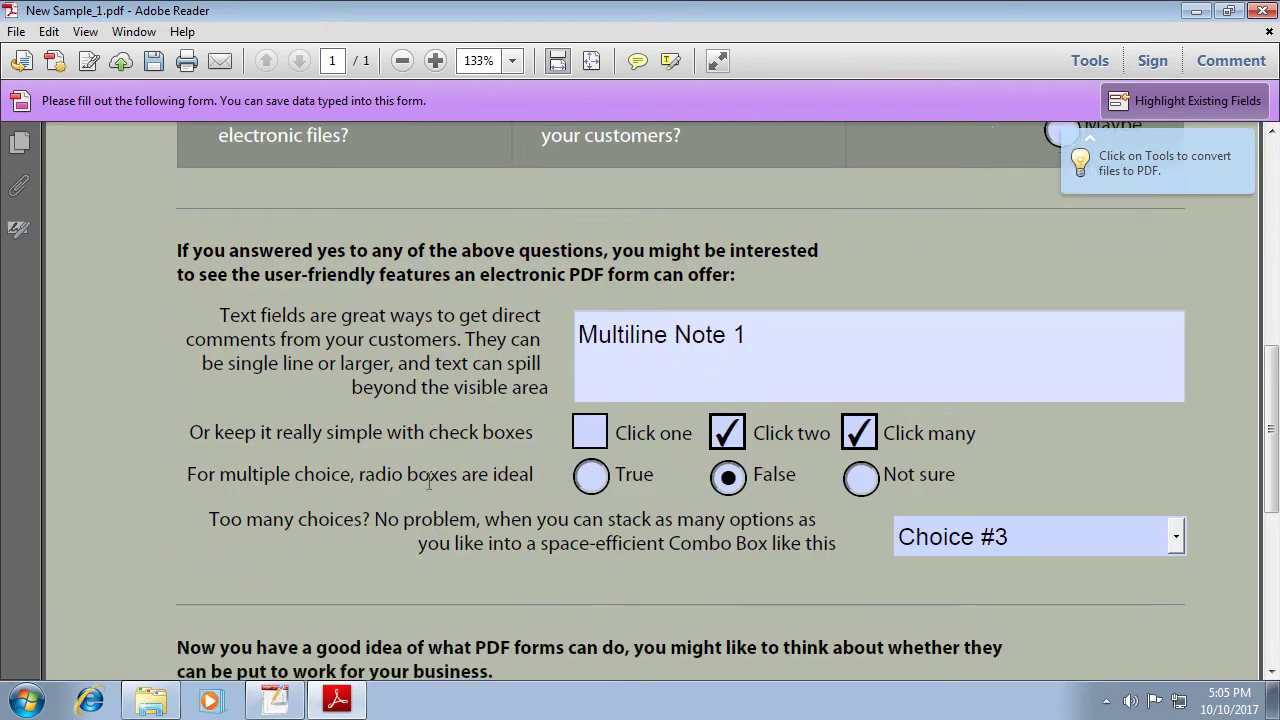
pyautogui.scroll(-10, 429, 483)
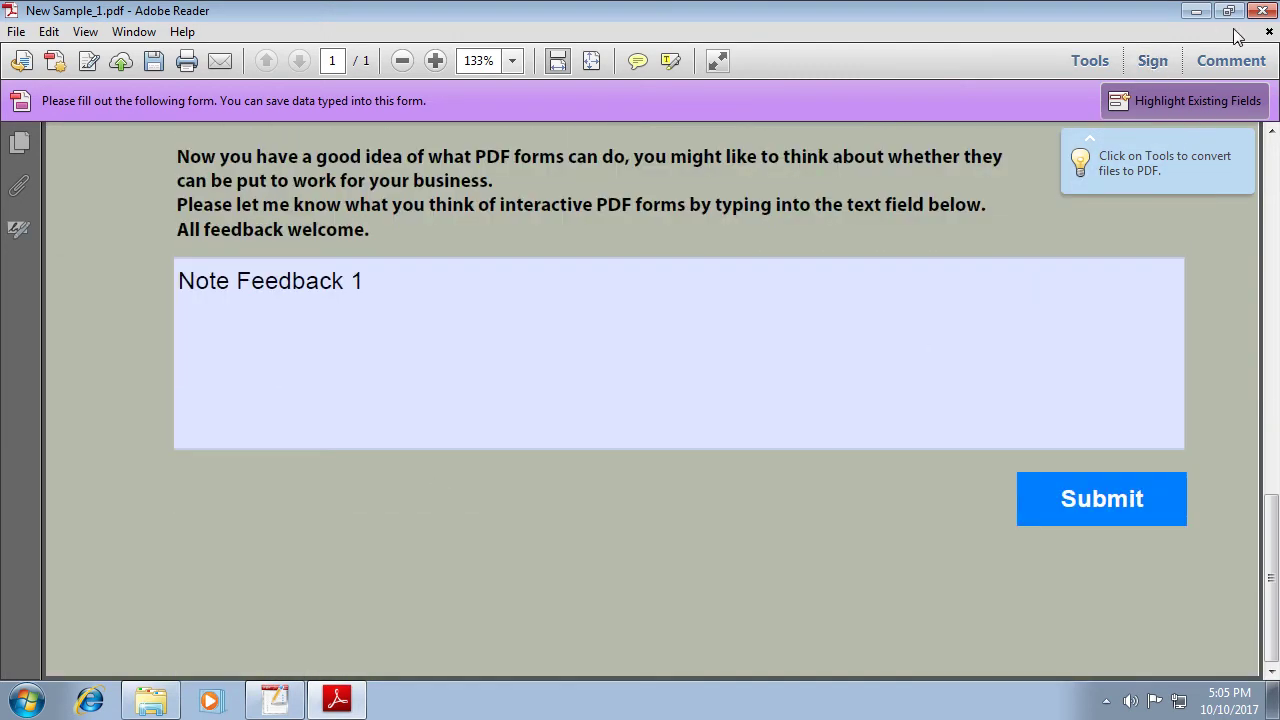
pyautogui.click(1262, 12)
pyautogui.click(737, 389)
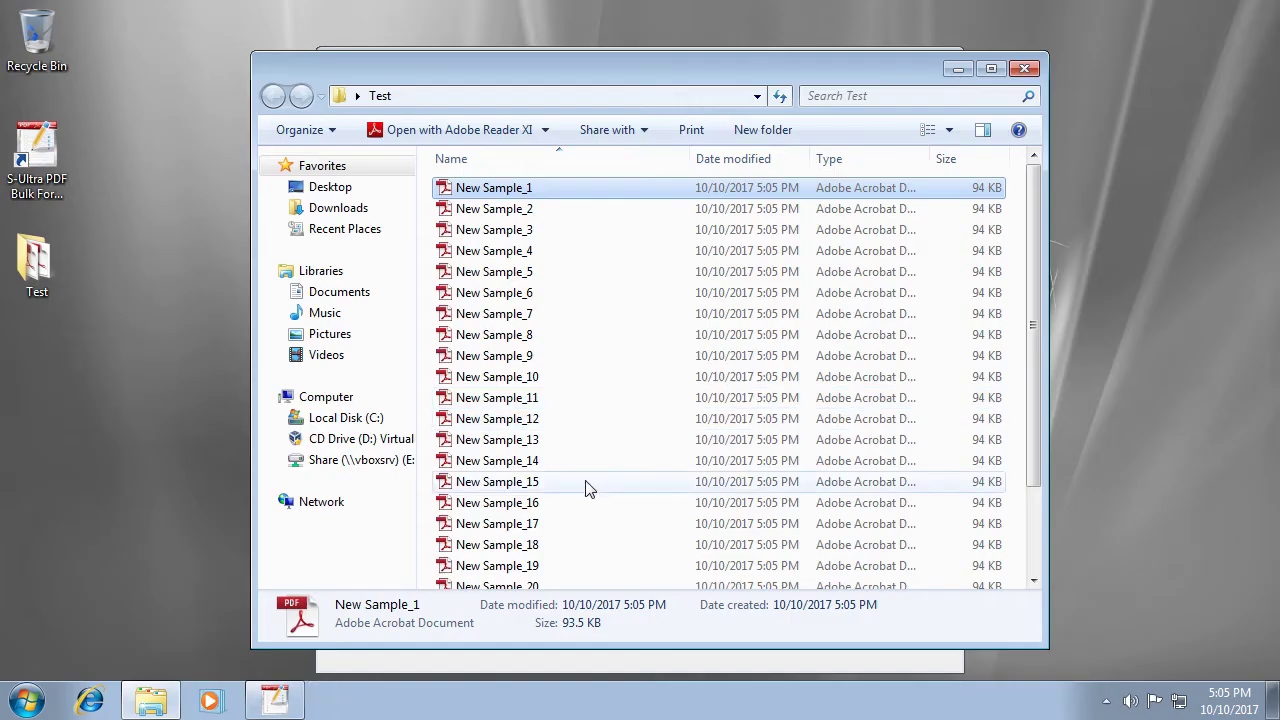
# Examine the filled fields of New Sample_5.pdf, close it without saving, then check the end of the Test folder's file list and close the folder
pyautogui.doubleClick(533, 272)
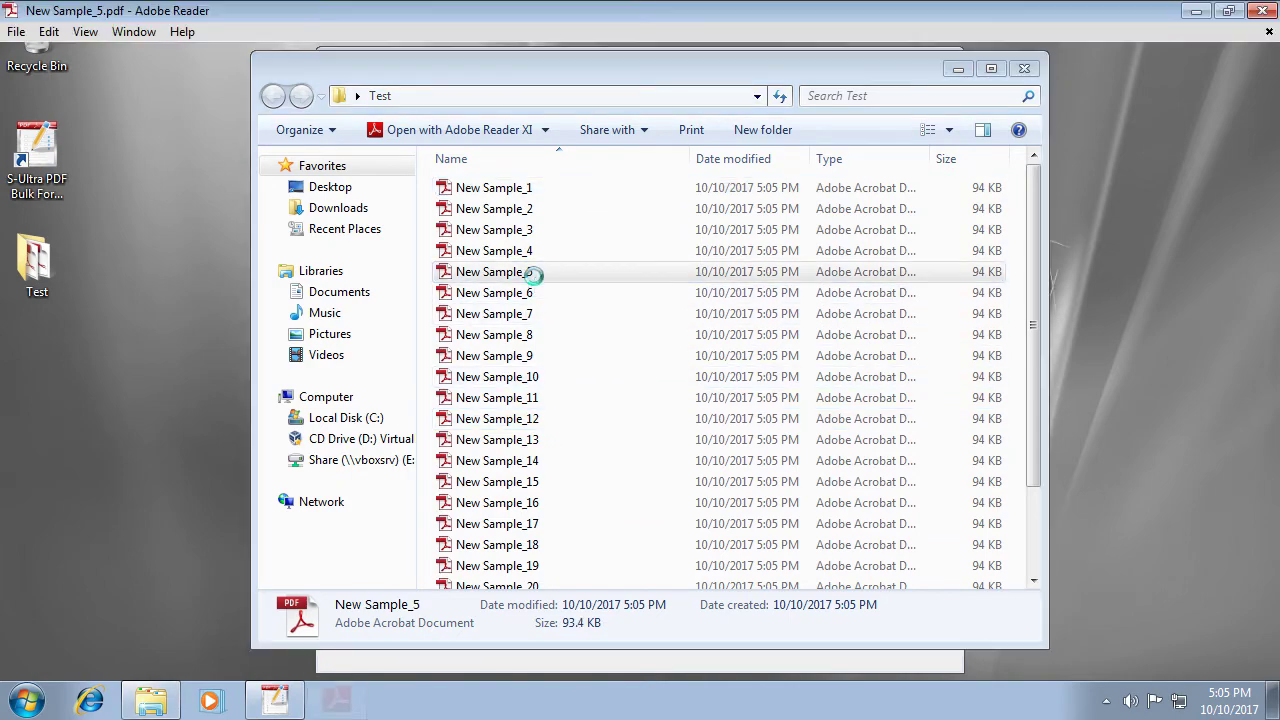
pyautogui.scroll(-3, 553, 300)
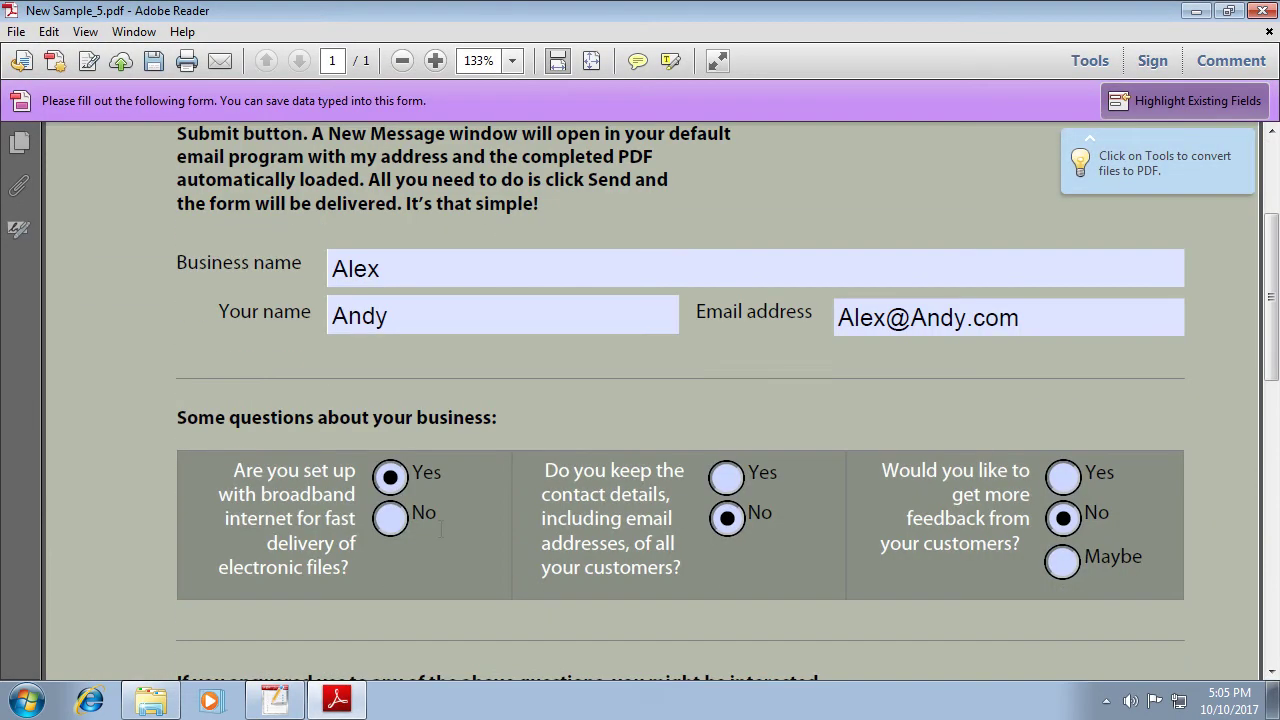
pyautogui.scroll(-5, 983, 350)
pyautogui.click(1262, 12)
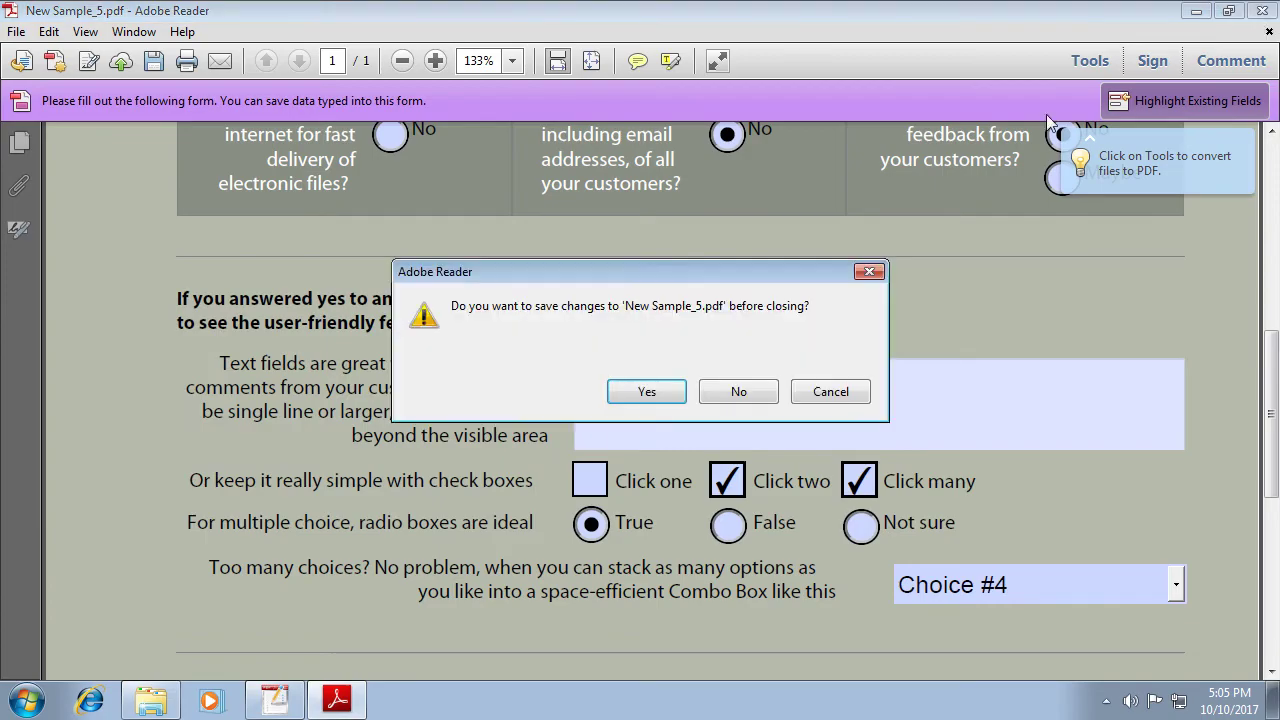
pyautogui.click(738, 391)
pyautogui.press('End')
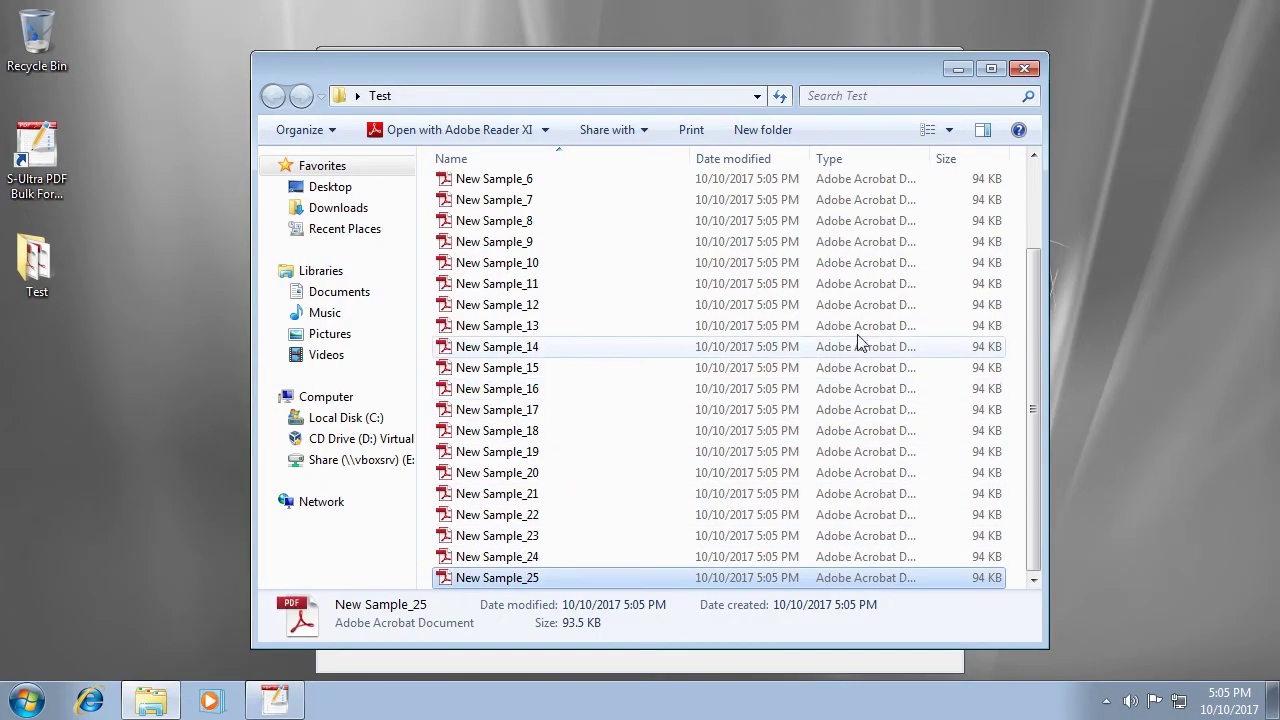
pyautogui.click(1024, 69)
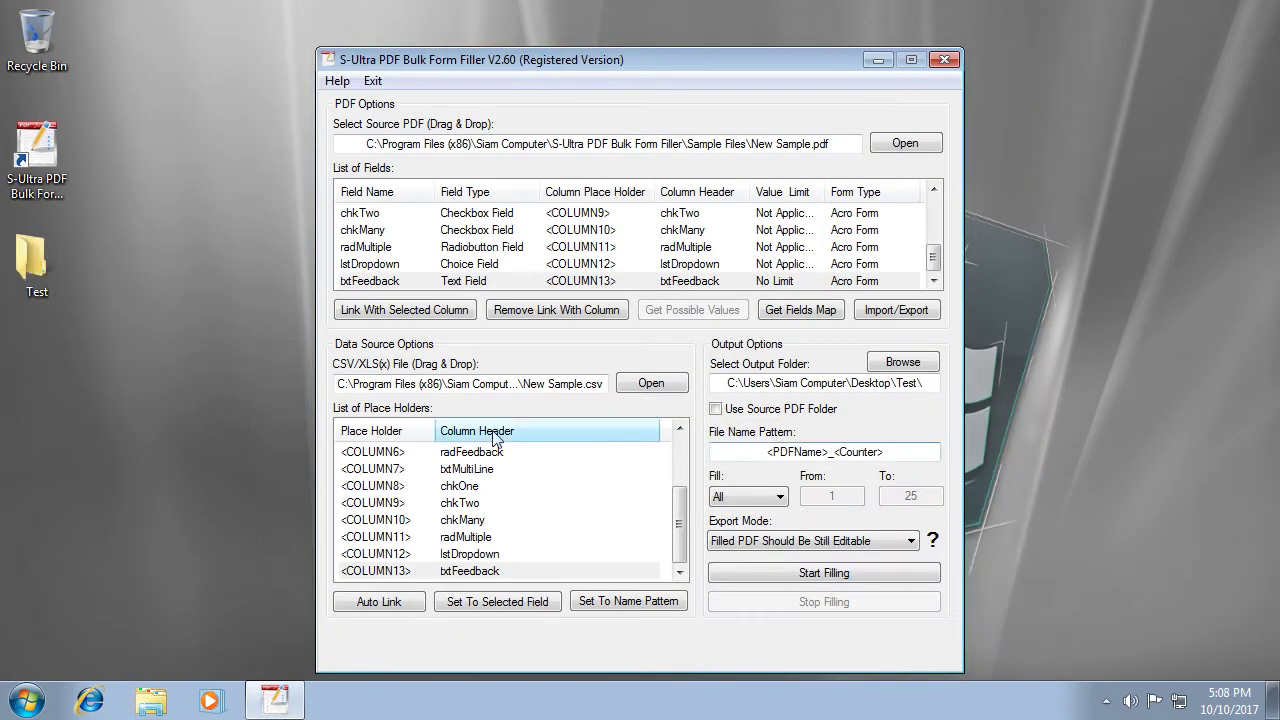
# Change the output file name pattern to only <COLUMN2>, the txtName column, removing the PDF name and counter parts
pyautogui.scroll(2, 534, 460)
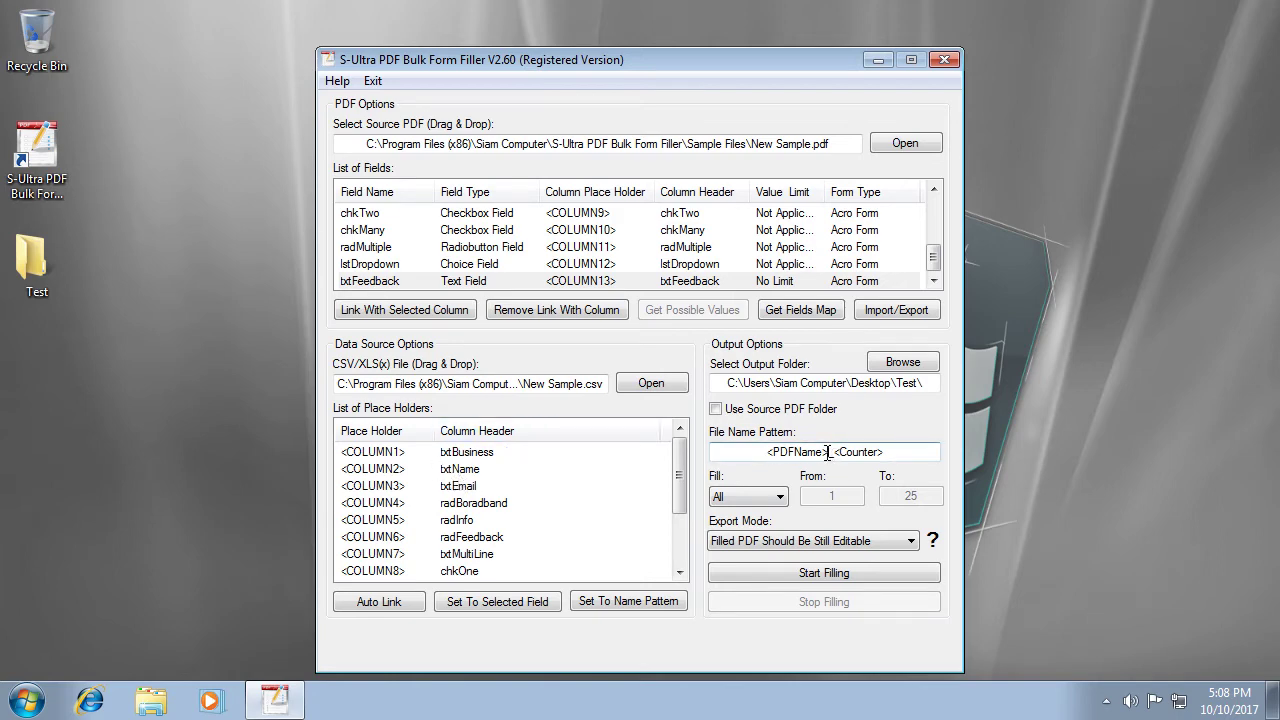
pyautogui.moveTo(828, 452); pyautogui.dragTo(748, 452)
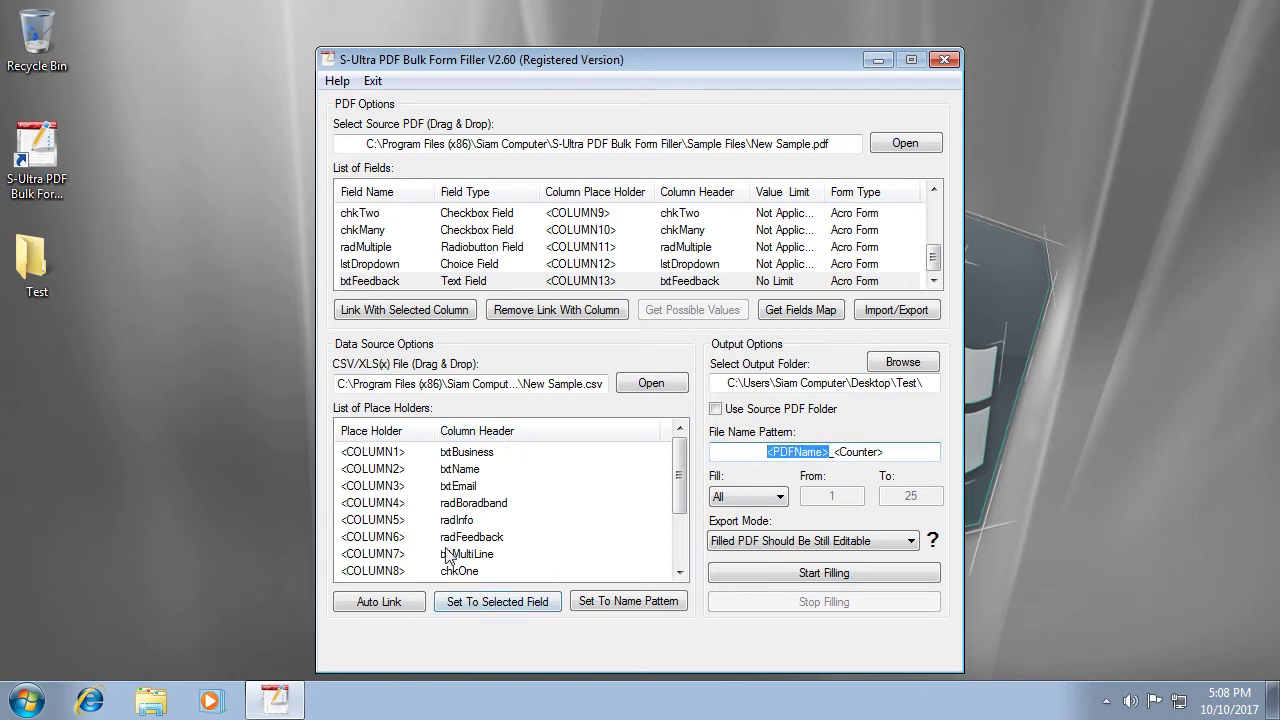
pyautogui.click(478, 470)
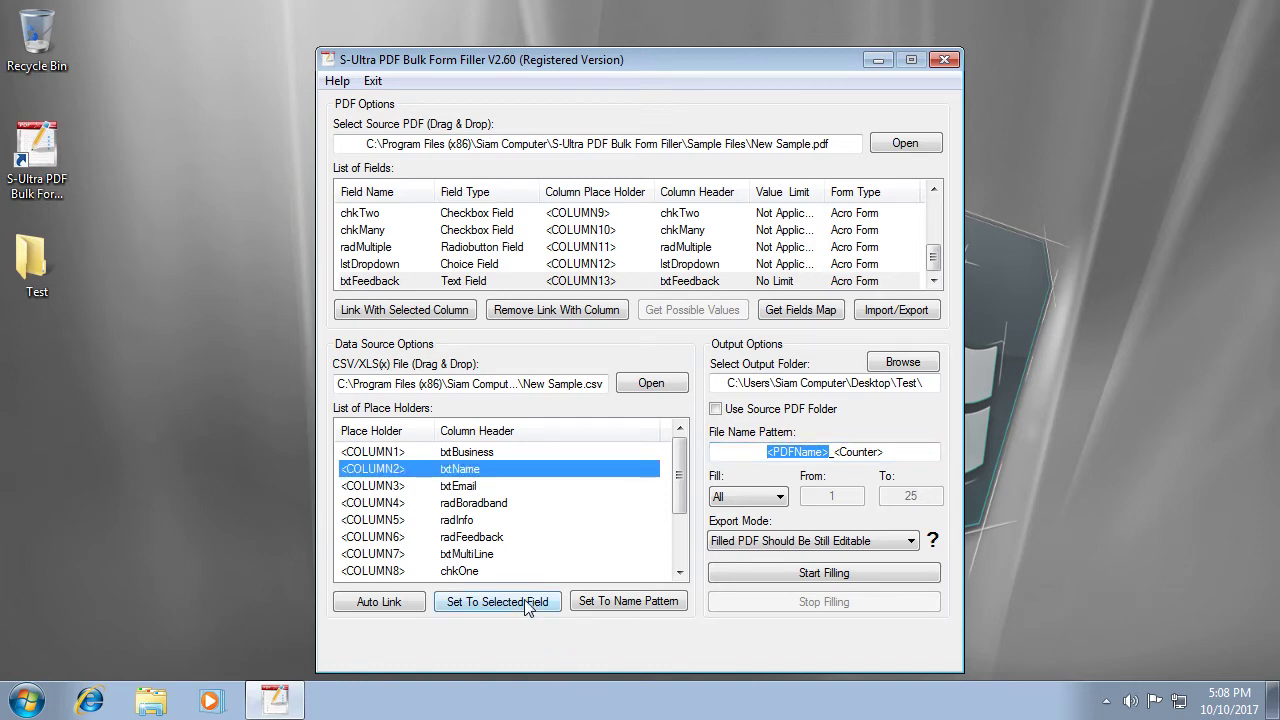
pyautogui.click(640, 604)
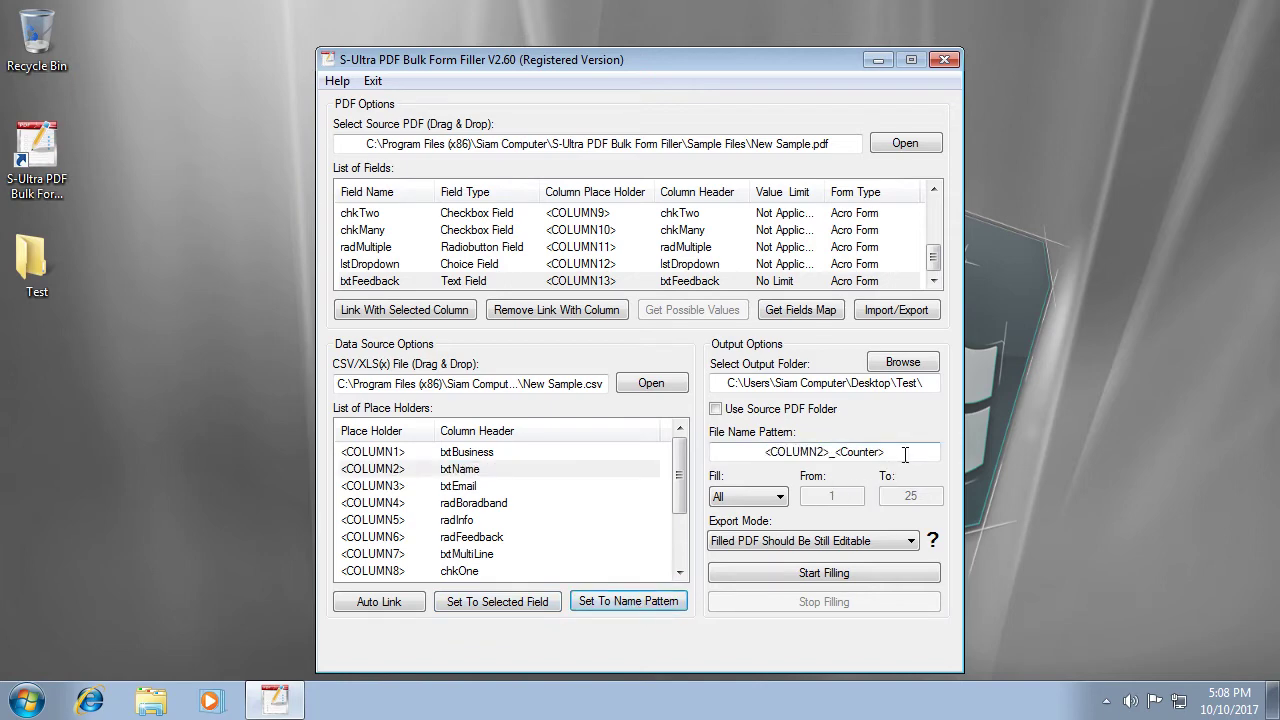
pyautogui.moveTo(900, 452); pyautogui.dragTo(834, 452)
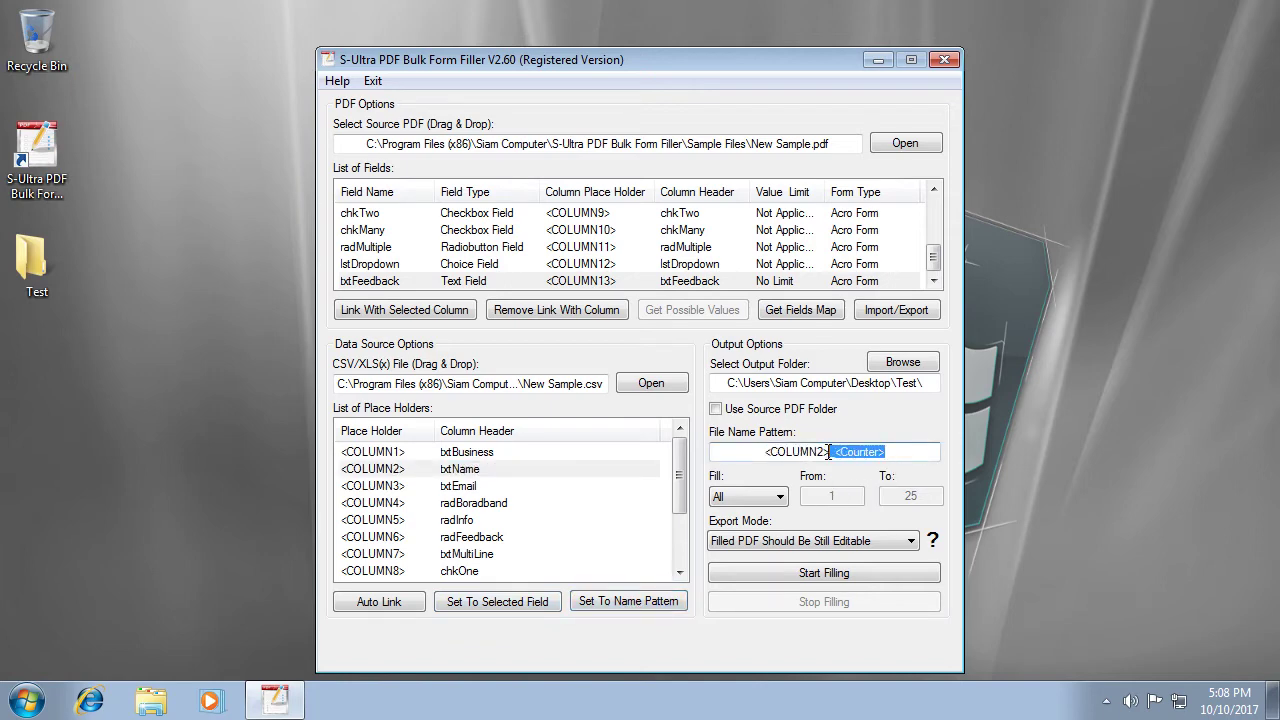
pyautogui.press('BackSpace')
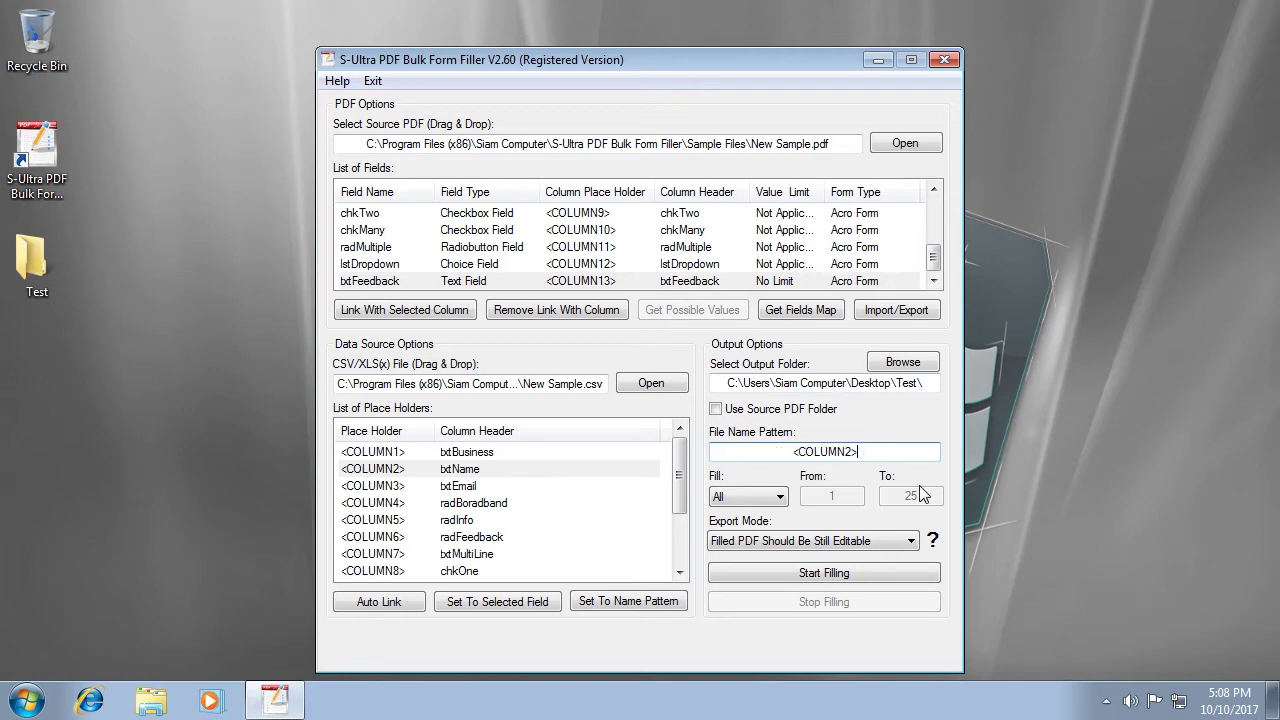
# Limit the filling to a record range from 6 to 10
pyautogui.click(735, 494)
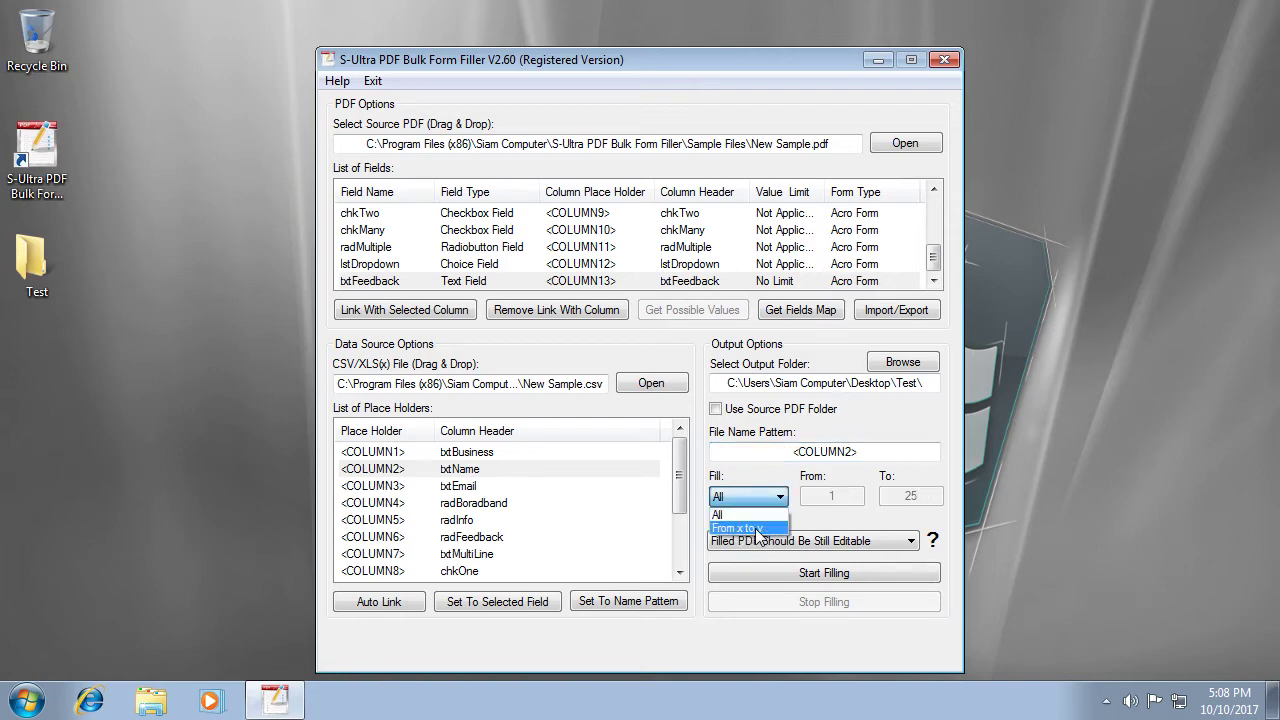
pyautogui.click(760, 529)
pyautogui.doubleClick(847, 500)
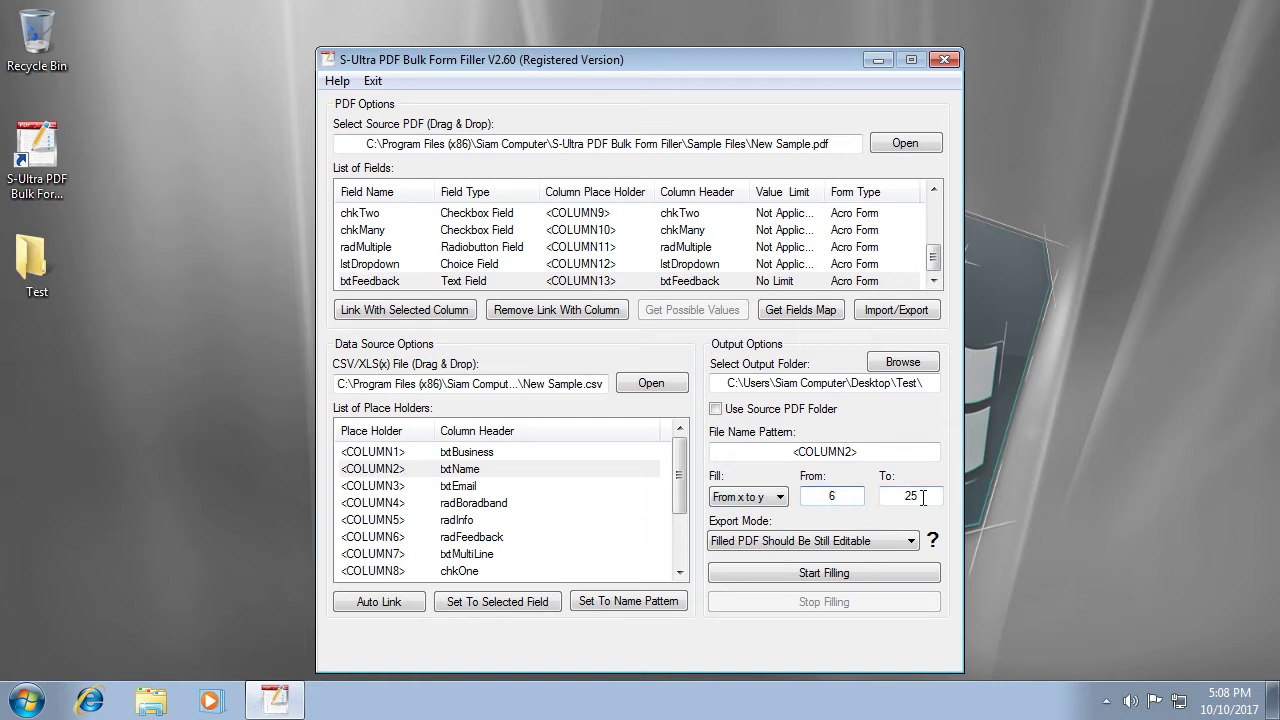
pyautogui.doubleClick(903, 503)
pyautogui.write('10')
# Start filling the forms with the export mode Filled PDF Should Not Be Editable, and open the output folder
pyautogui.click(911, 541)
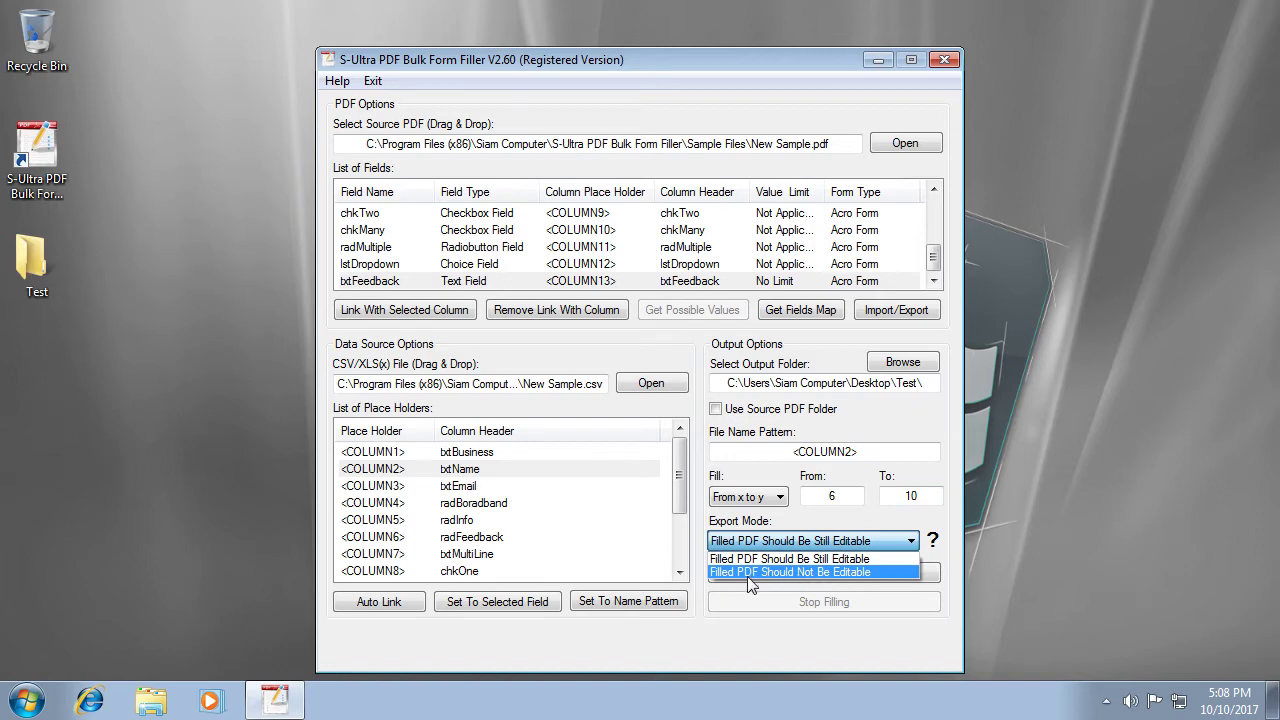
pyautogui.click(834, 573)
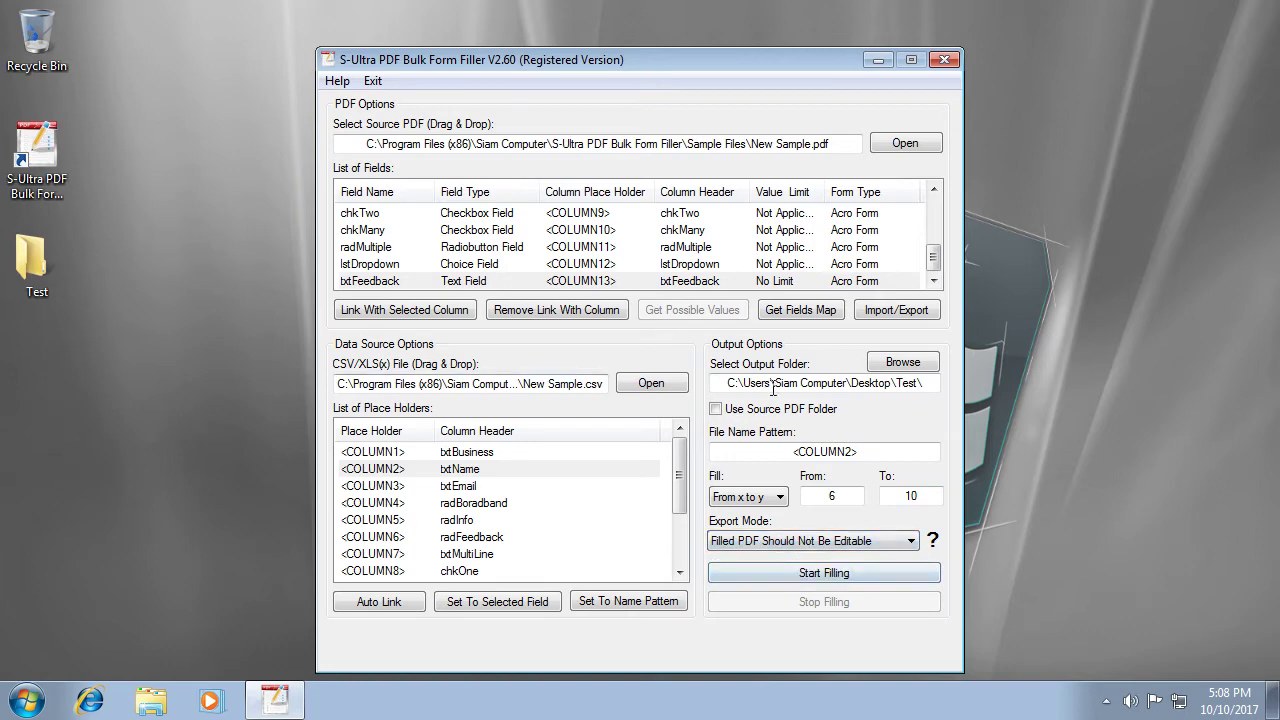
pyautogui.click(810, 577)
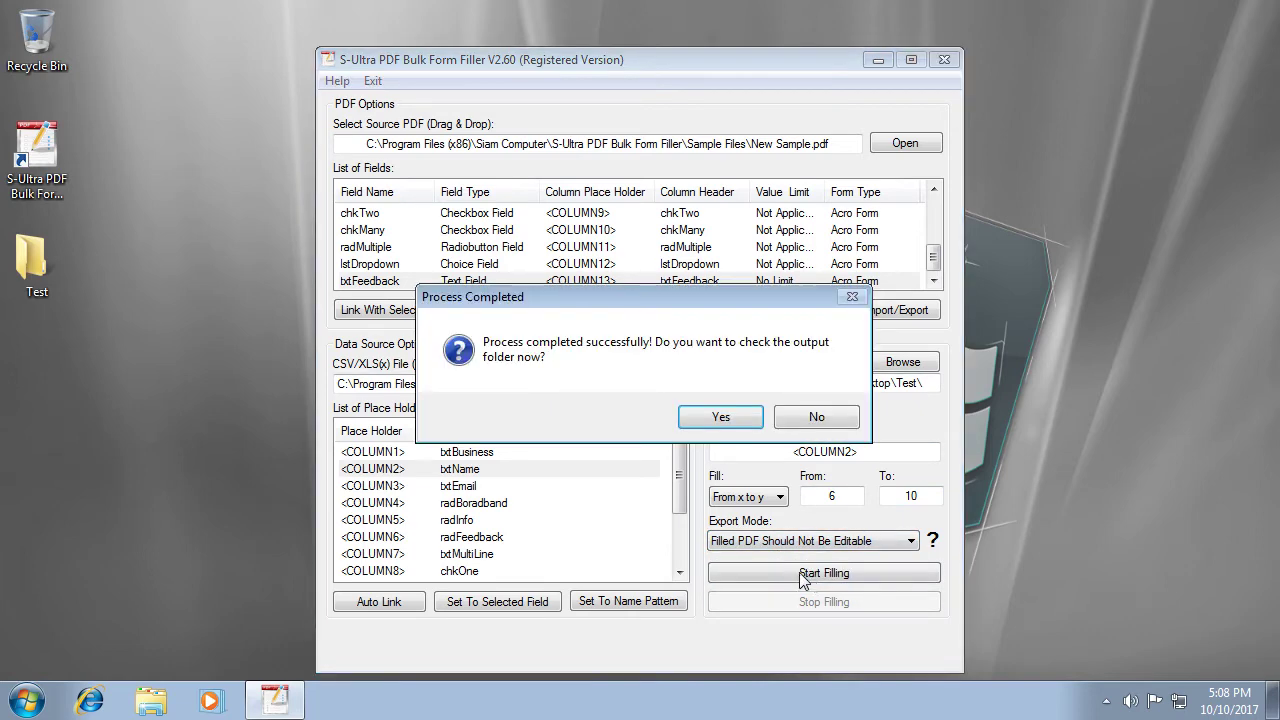
pyautogui.click(720, 422)
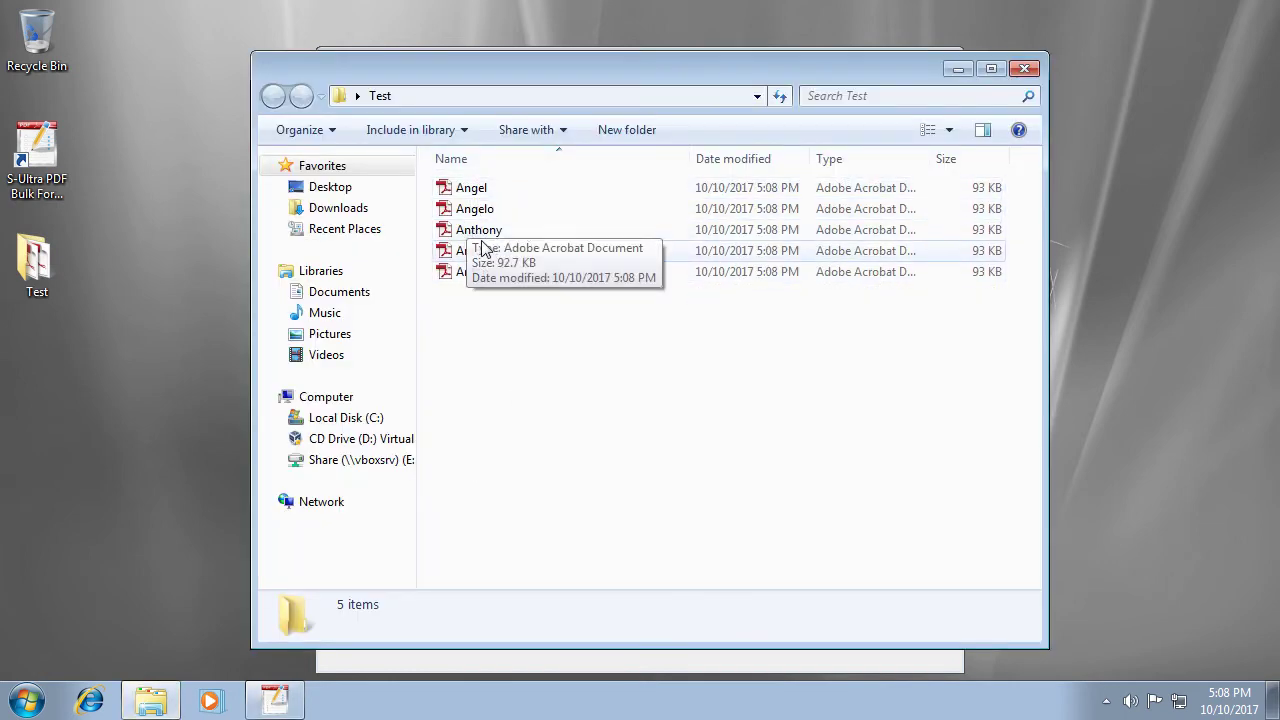
# Permanently delete all generated PDFs from the Test folder and close the folder
pyautogui.click(478, 230)
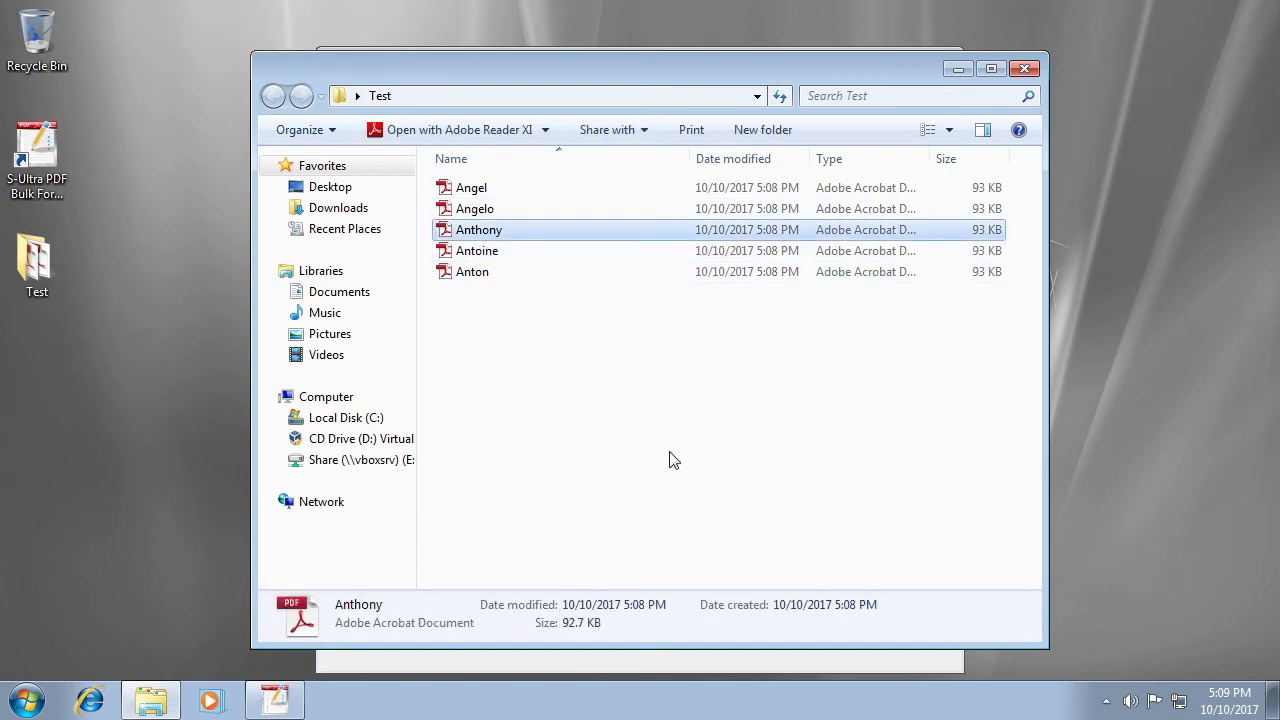
pyautogui.hotkey('ctrl', 'a')
pyautogui.hotkey('shift', 'Delete')
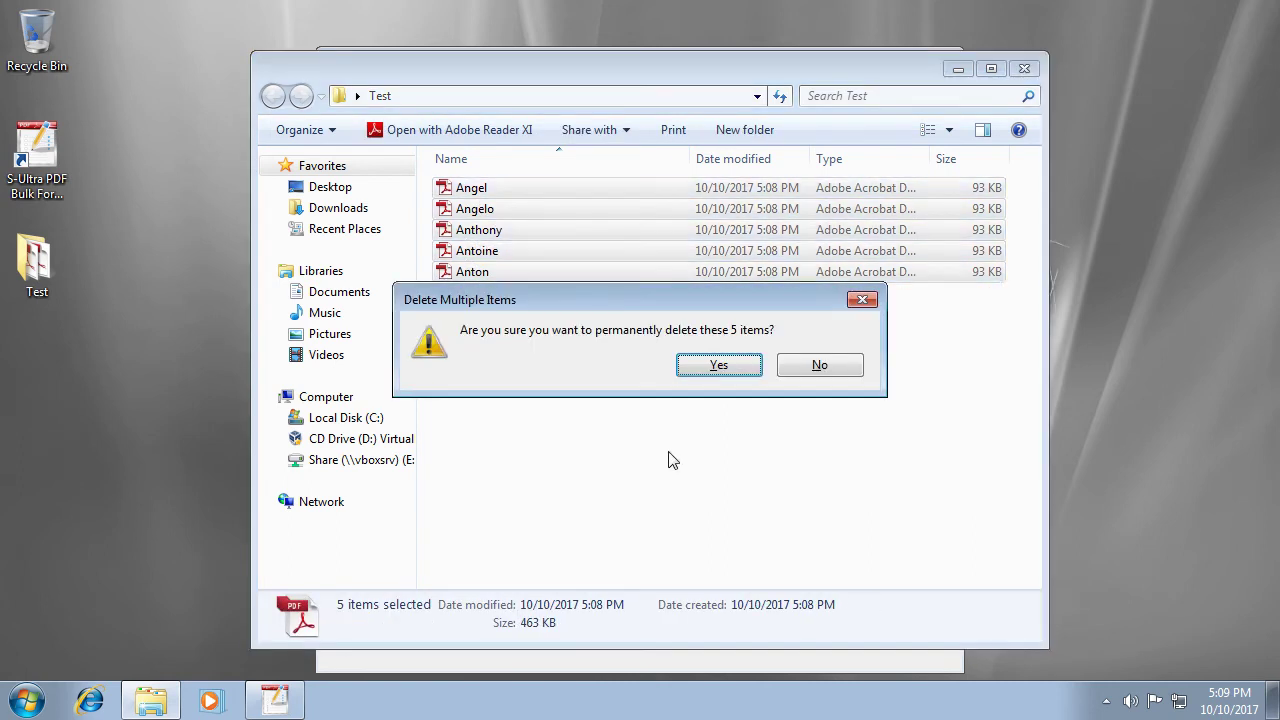
pyautogui.press('Return')
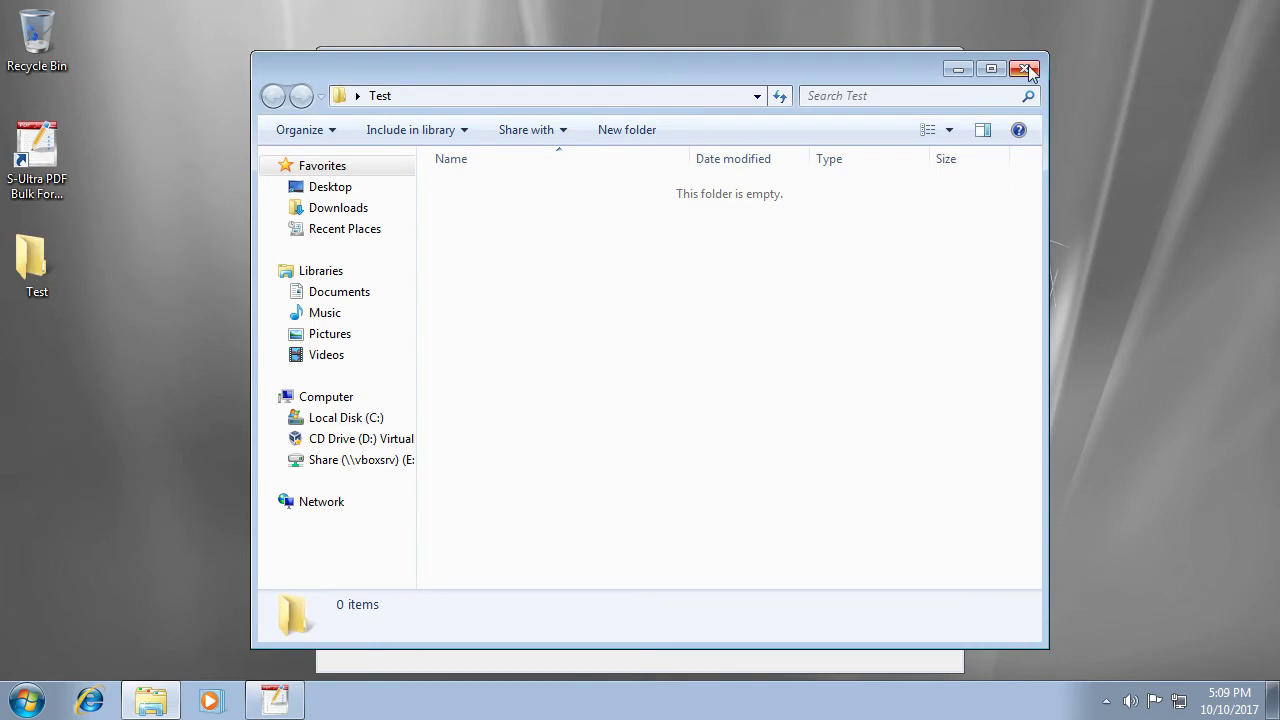
pyautogui.click(1026, 70)
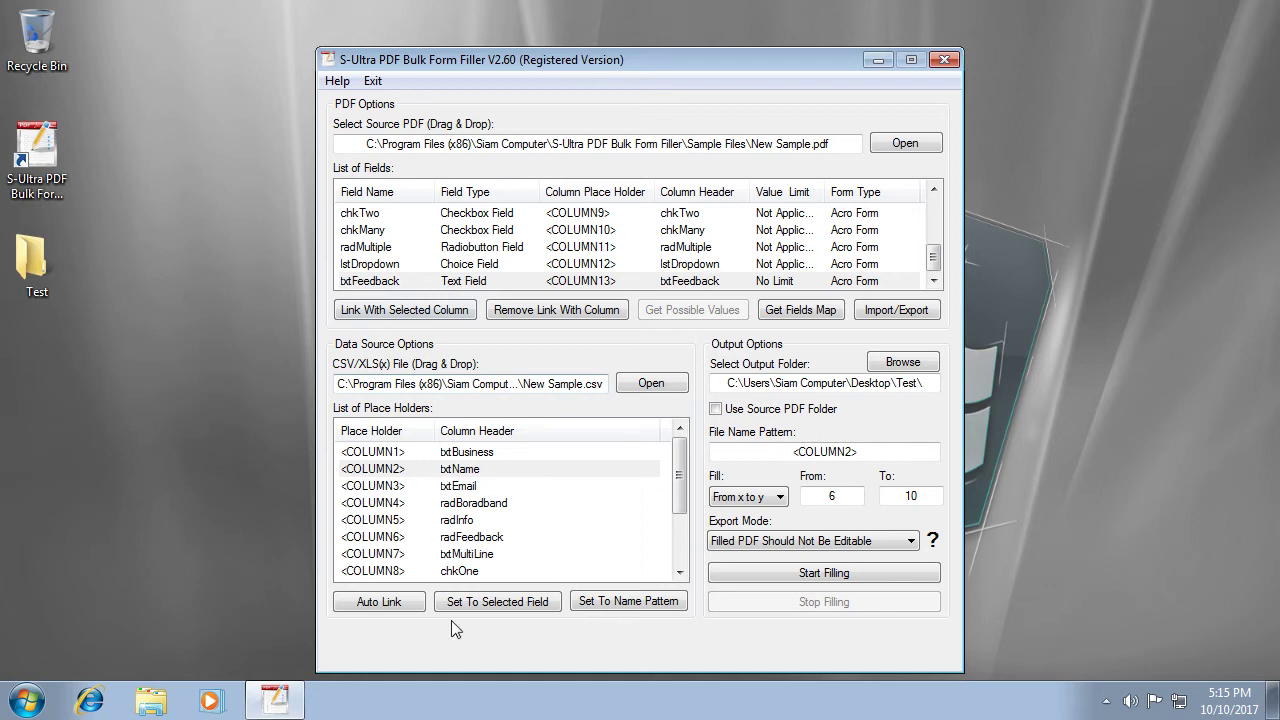
# Review the field list from its beginning, then generate the fields map of New Sample.pdf on the Desktop
pyautogui.click(495, 602)
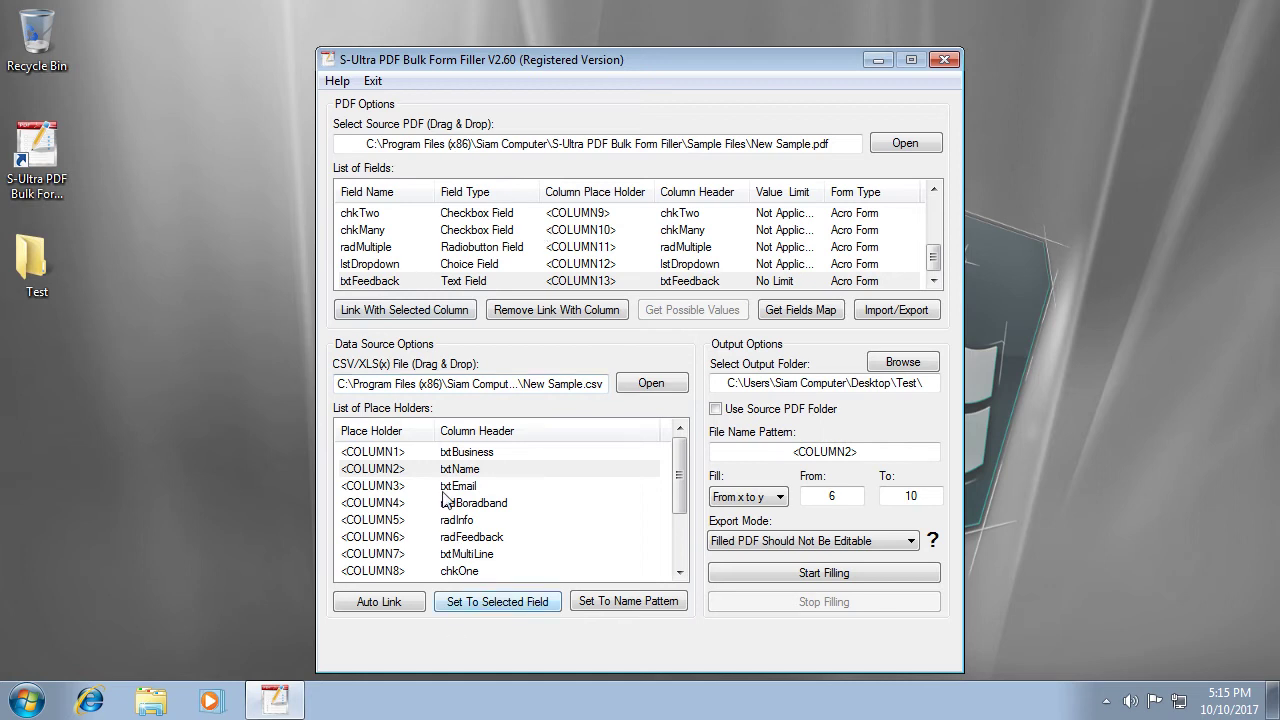
pyautogui.click(825, 318)
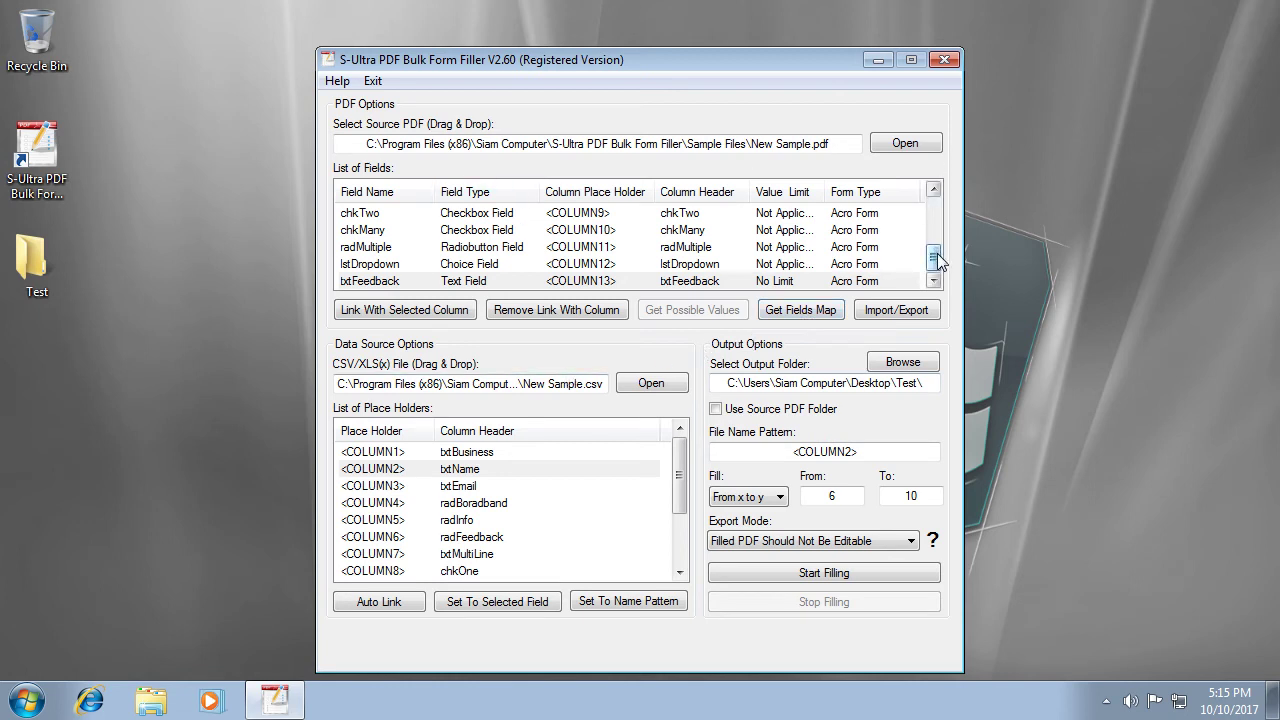
pyautogui.doubleClick(934, 189)
pyautogui.doubleClick(934, 189)
pyautogui.doubleClick(934, 189)
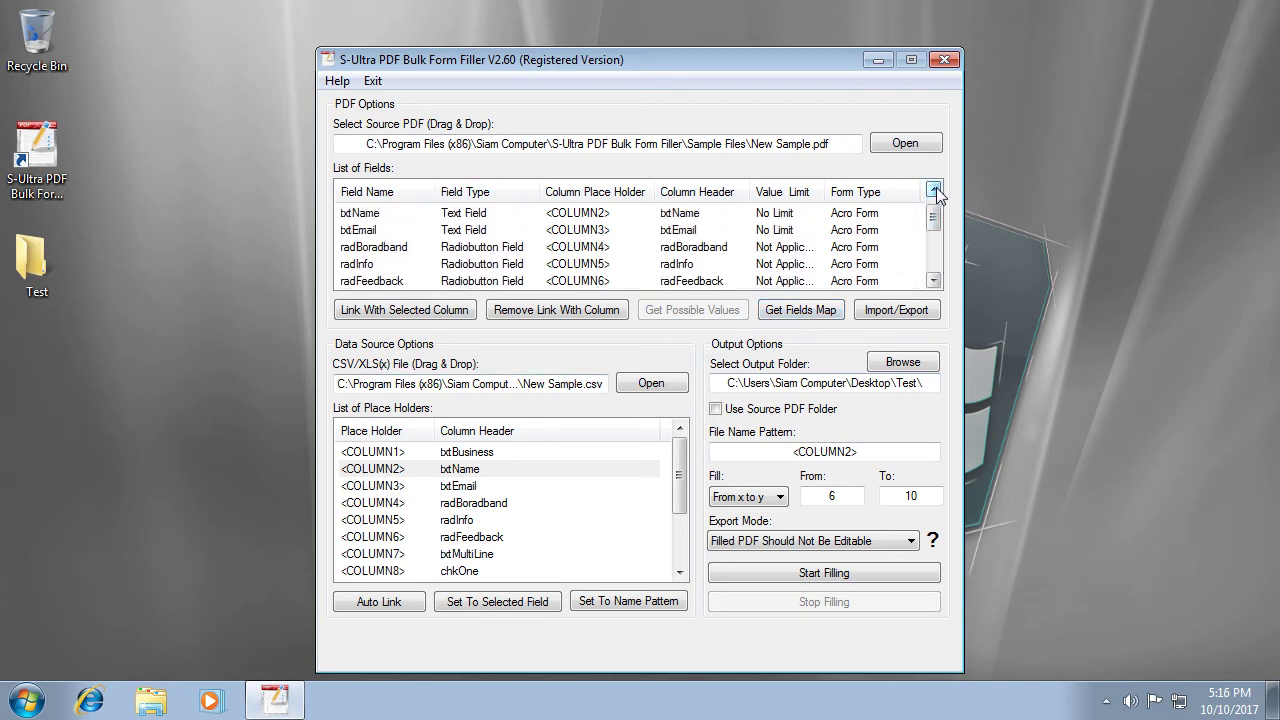
pyautogui.doubleClick(934, 189)
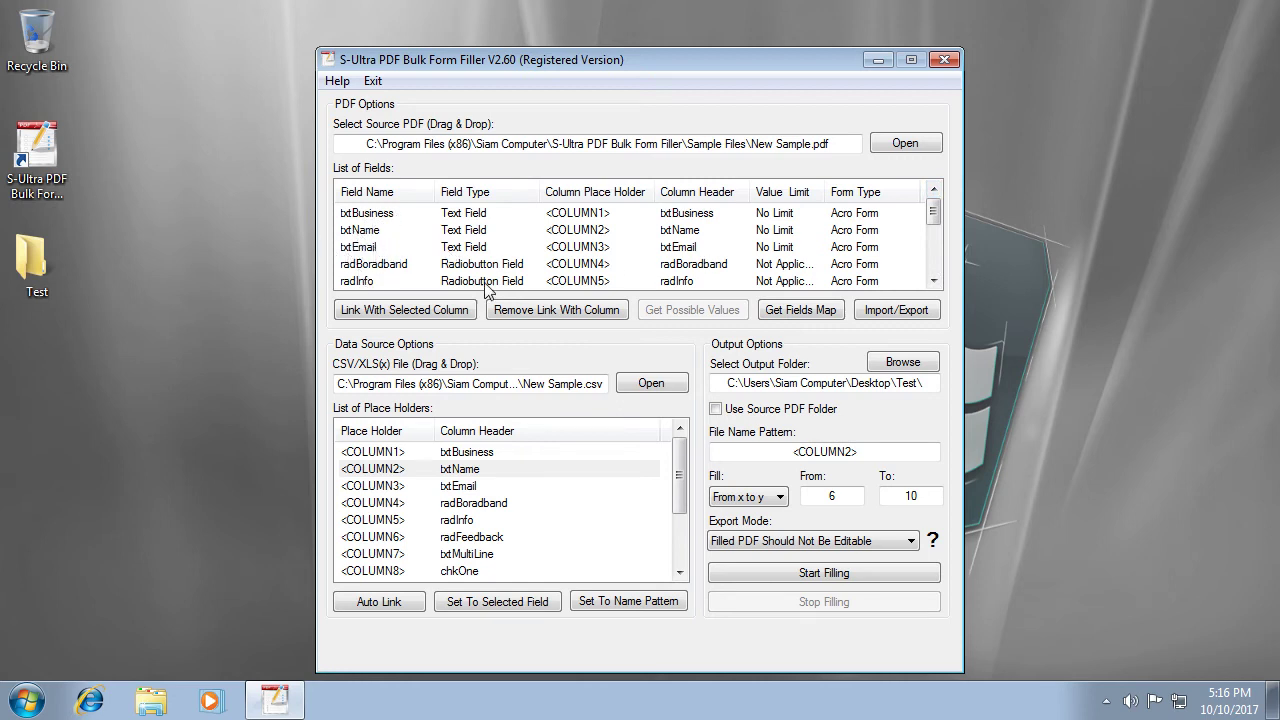
pyautogui.click(805, 310)
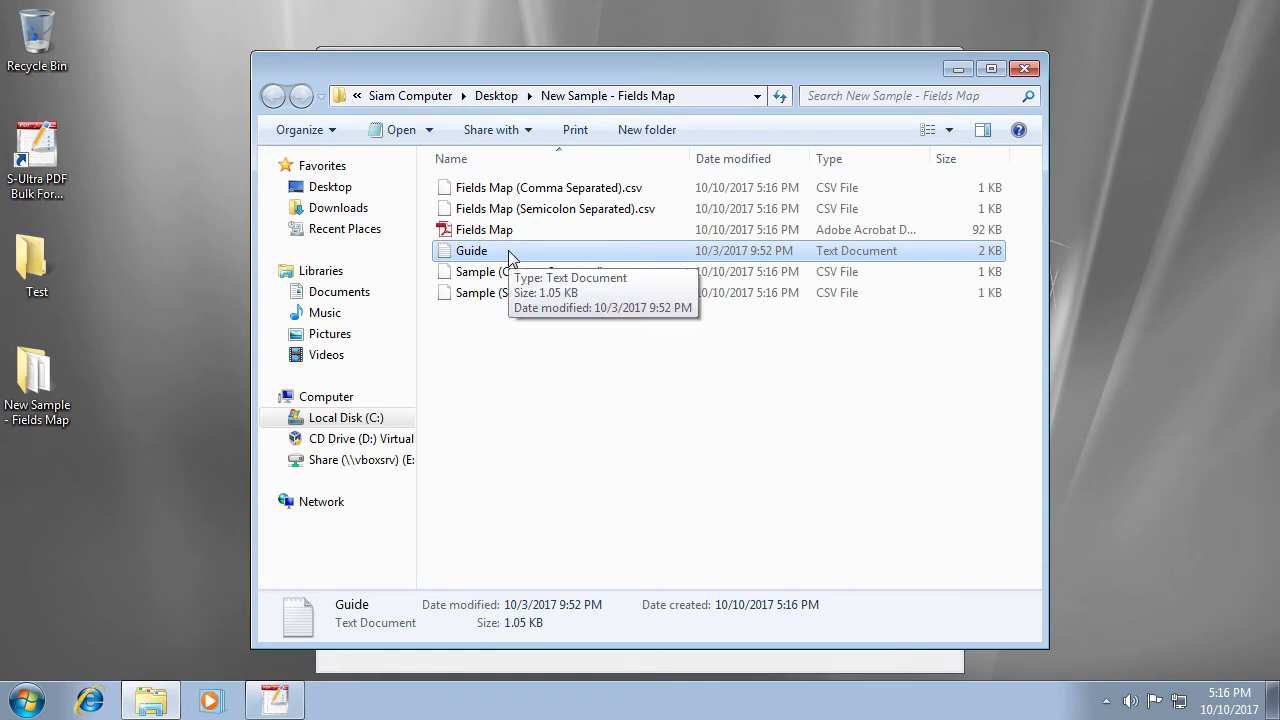
# Open the Guide text file in the fields map folder, read its instructions and close it
pyautogui.doubleClick(478, 254)
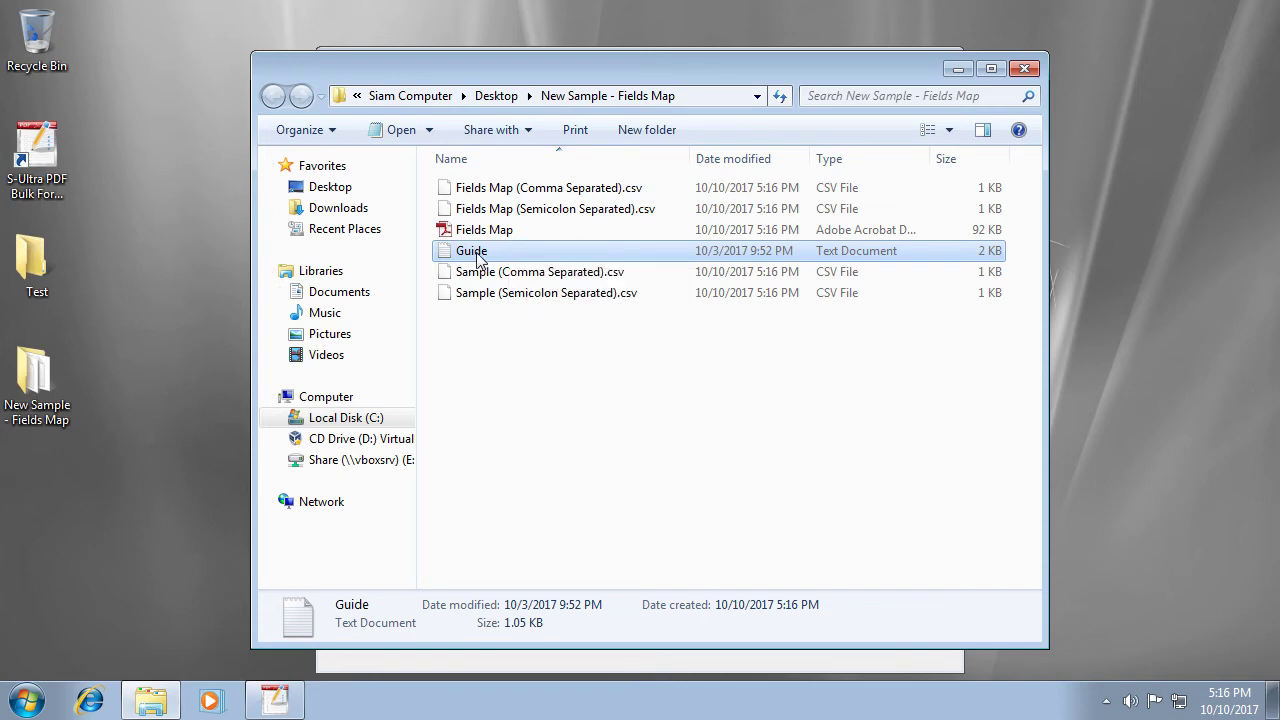
pyautogui.click(1001, 118)
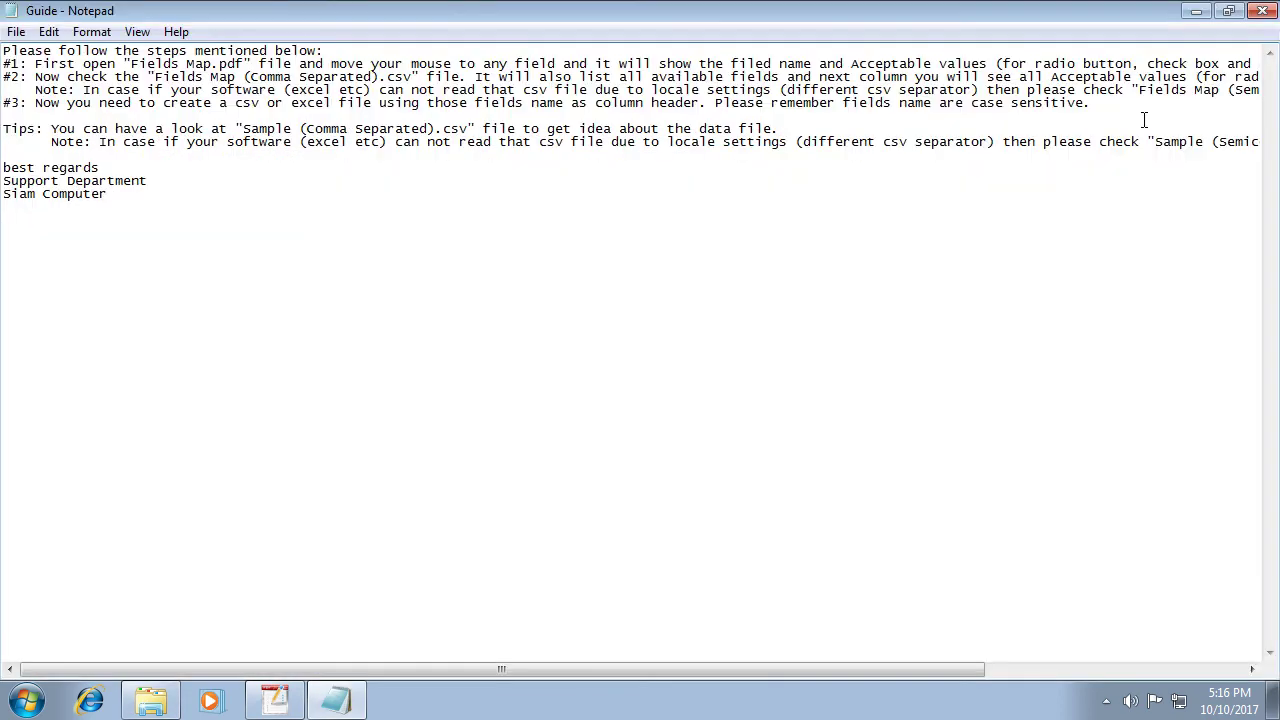
pyautogui.click(1258, 10)
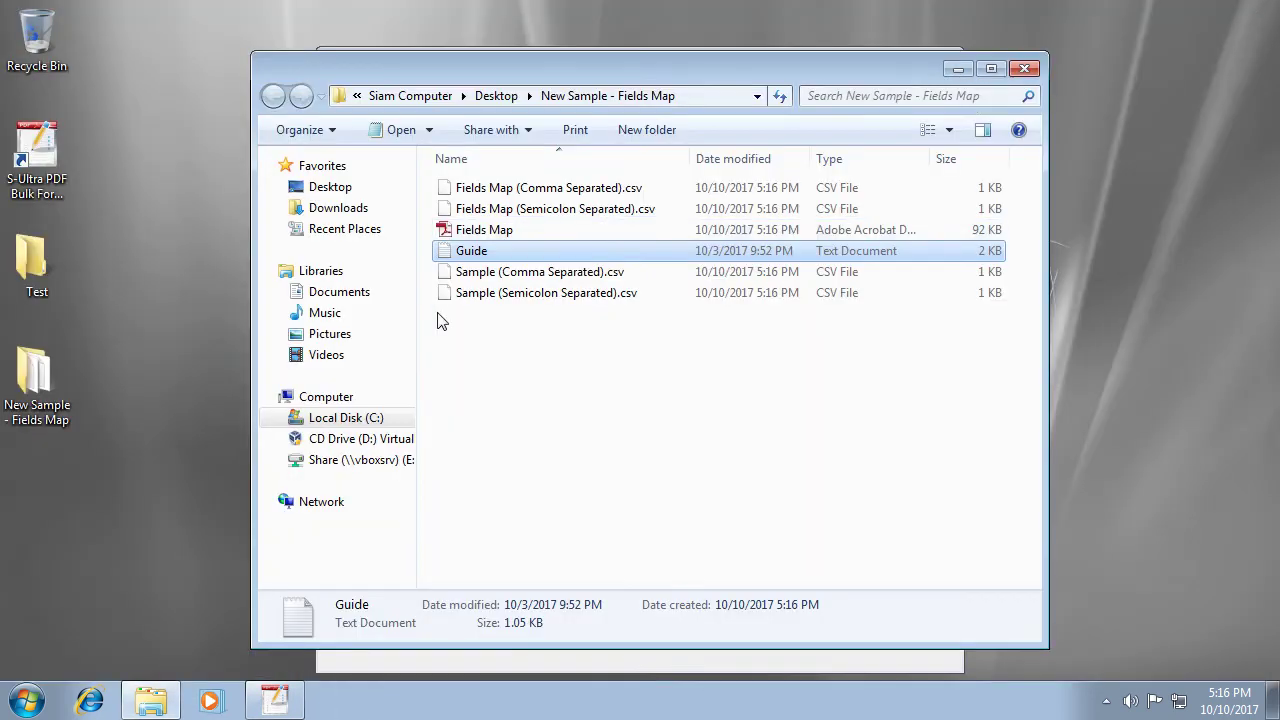
# Open Fields Map.pdf and examine the field names and possible values shown for the form's fields, from the business name down to the feedback box
pyautogui.click(494, 236)
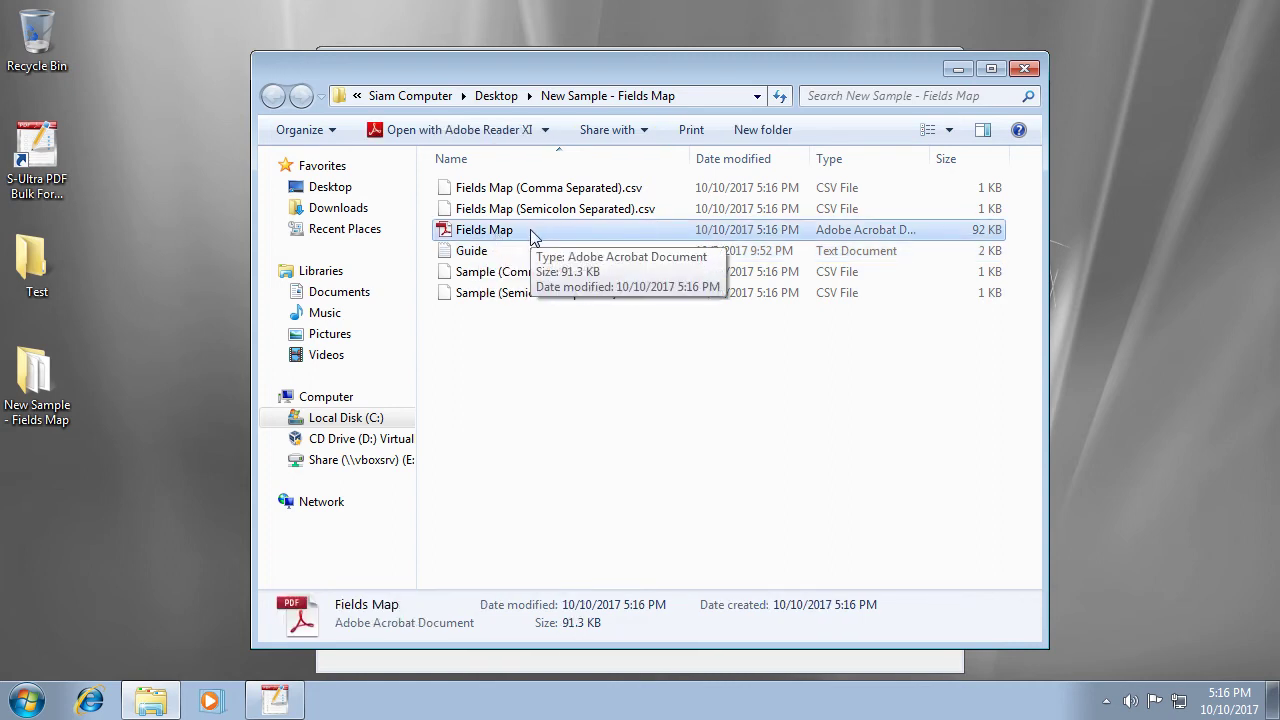
pyautogui.doubleClick(531, 232)
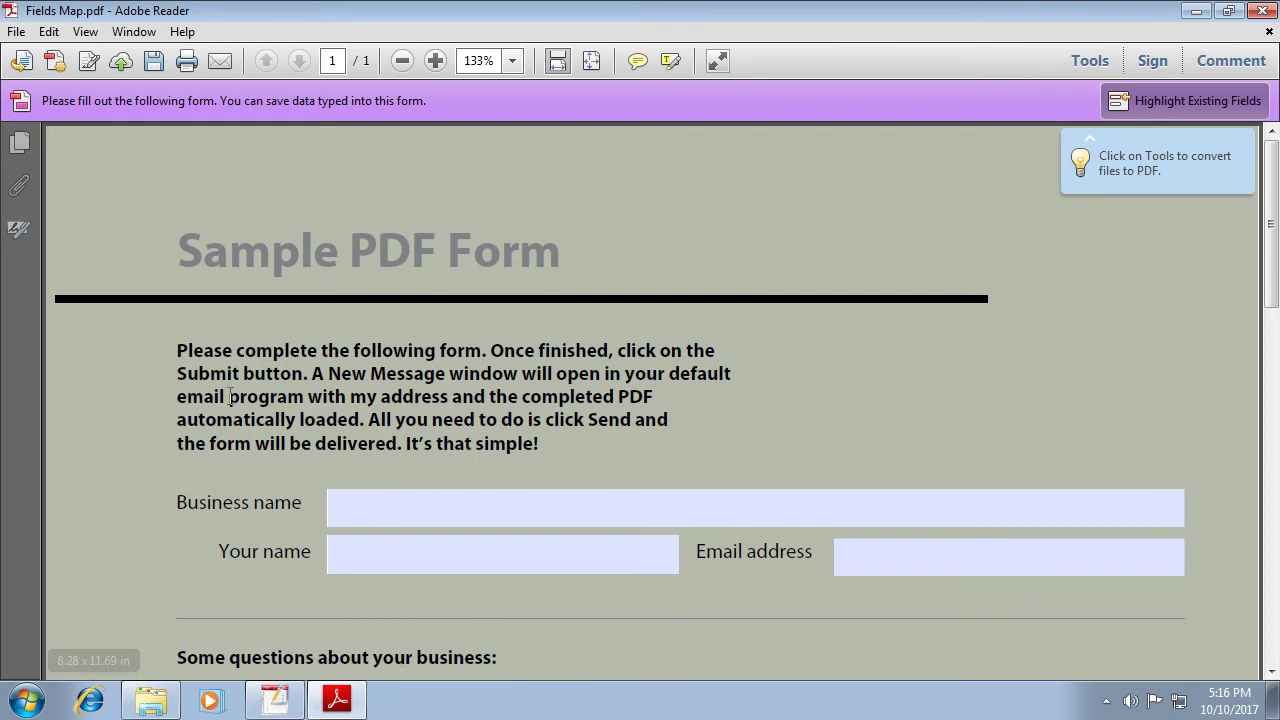
pyautogui.scroll(-3, 221, 371)
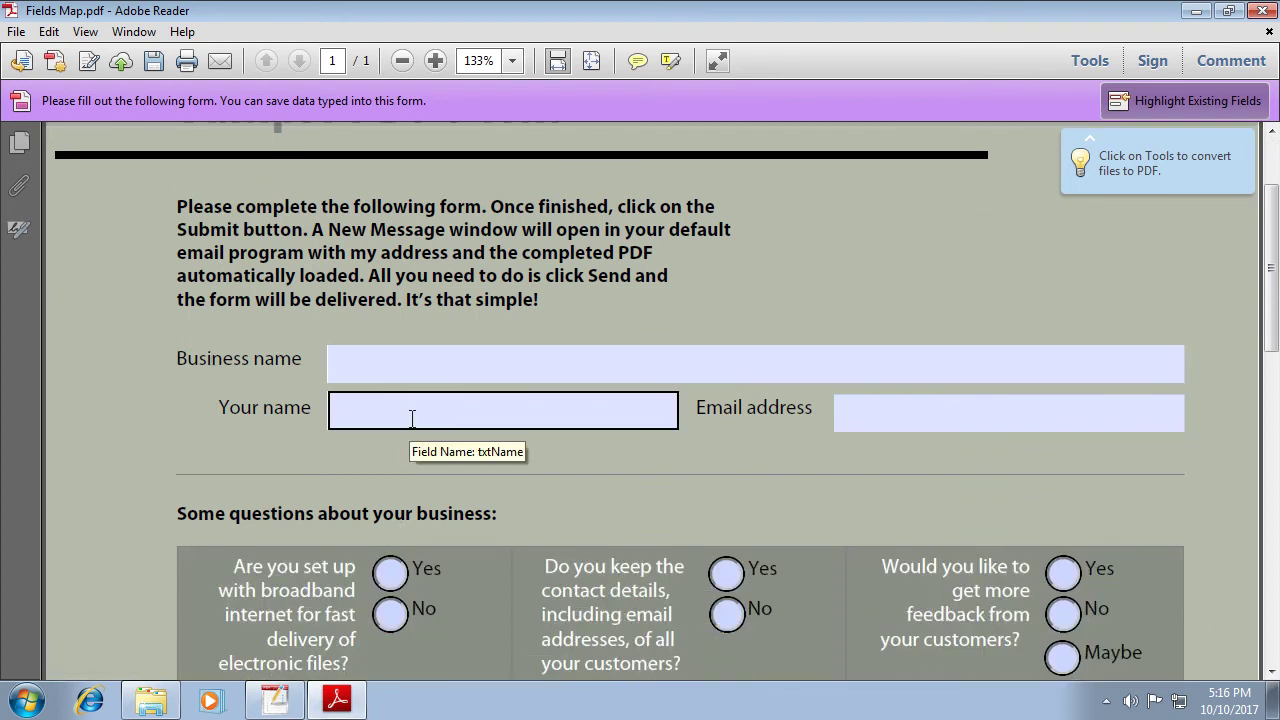
pyautogui.scroll(-5, 254, 311)
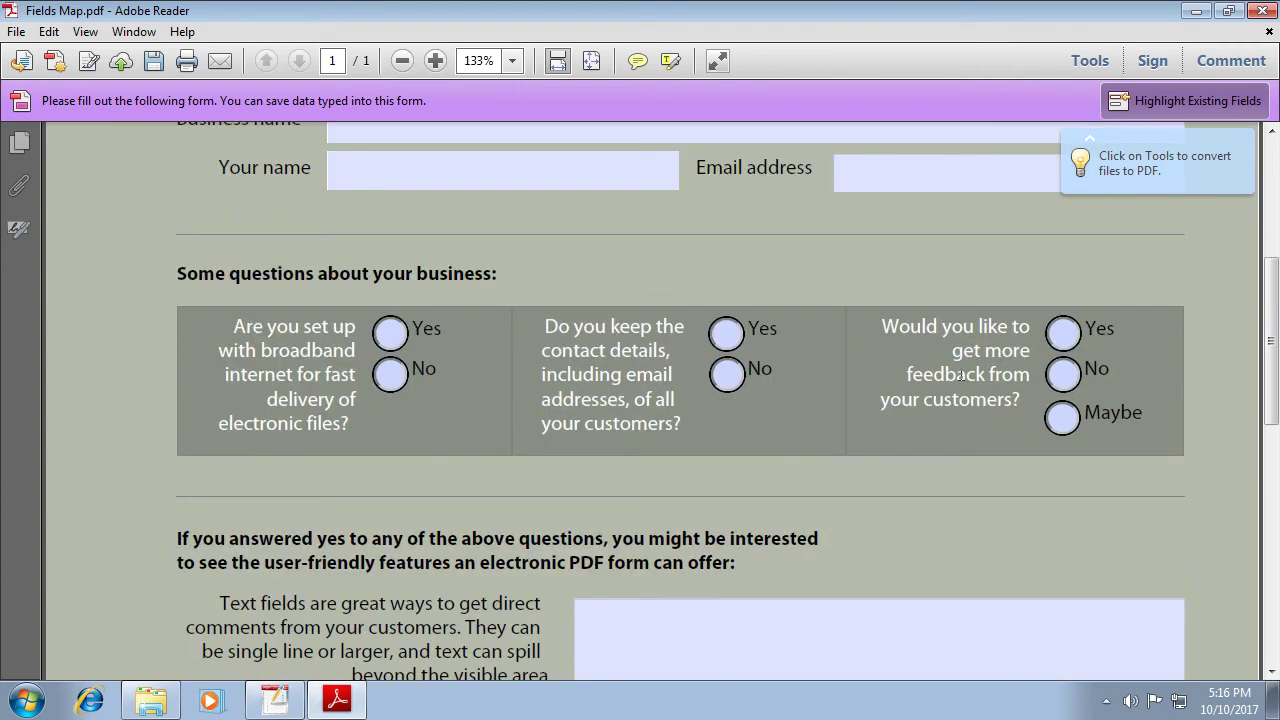
pyautogui.scroll(-5, 743, 350)
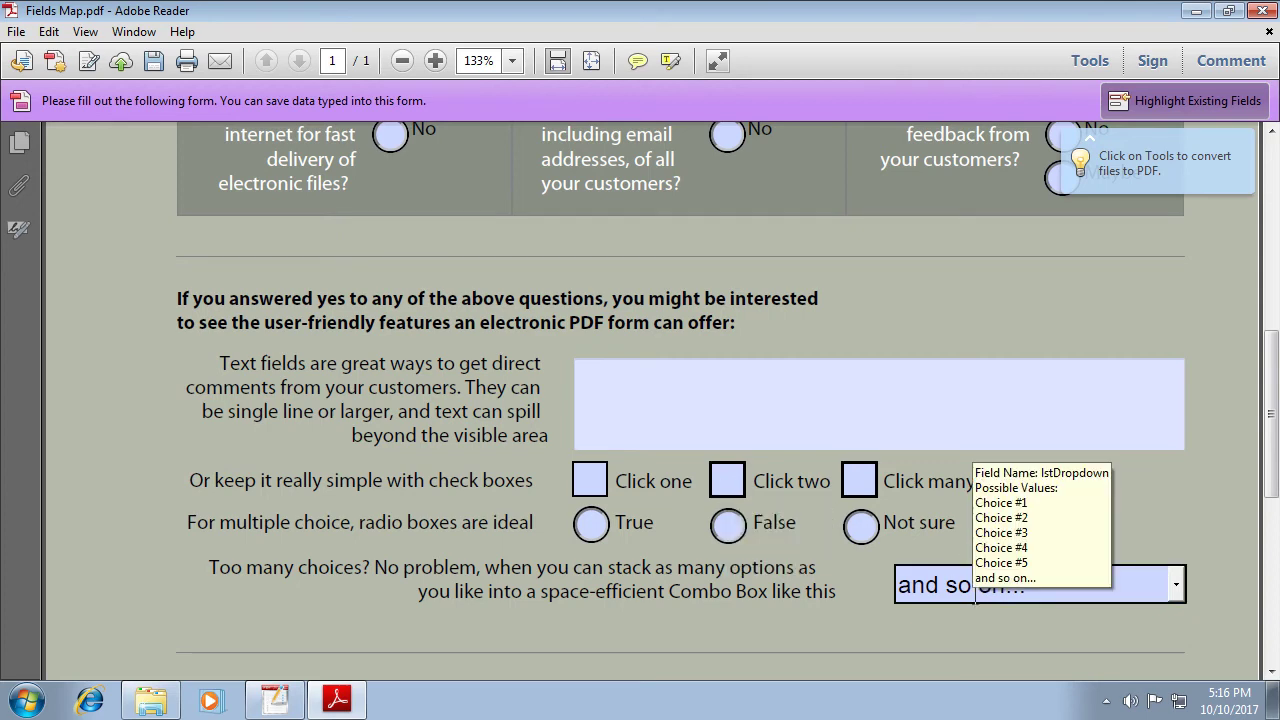
pyautogui.scroll(-3, 563, 528)
pyautogui.scroll(-7, 1220, 150)
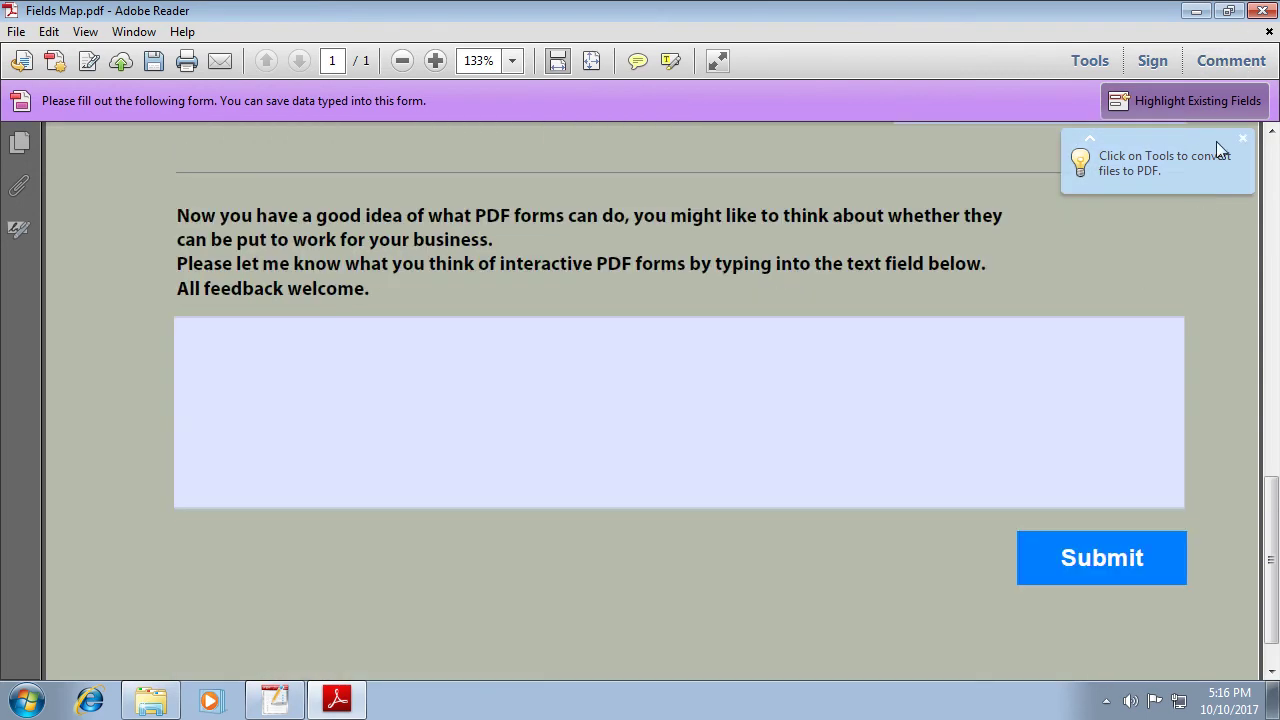
# Close Fields Map.pdf without saving, then open Fields Map (Comma Separated).csv, examine its field names and possible values, and close it
pyautogui.click(1263, 10)
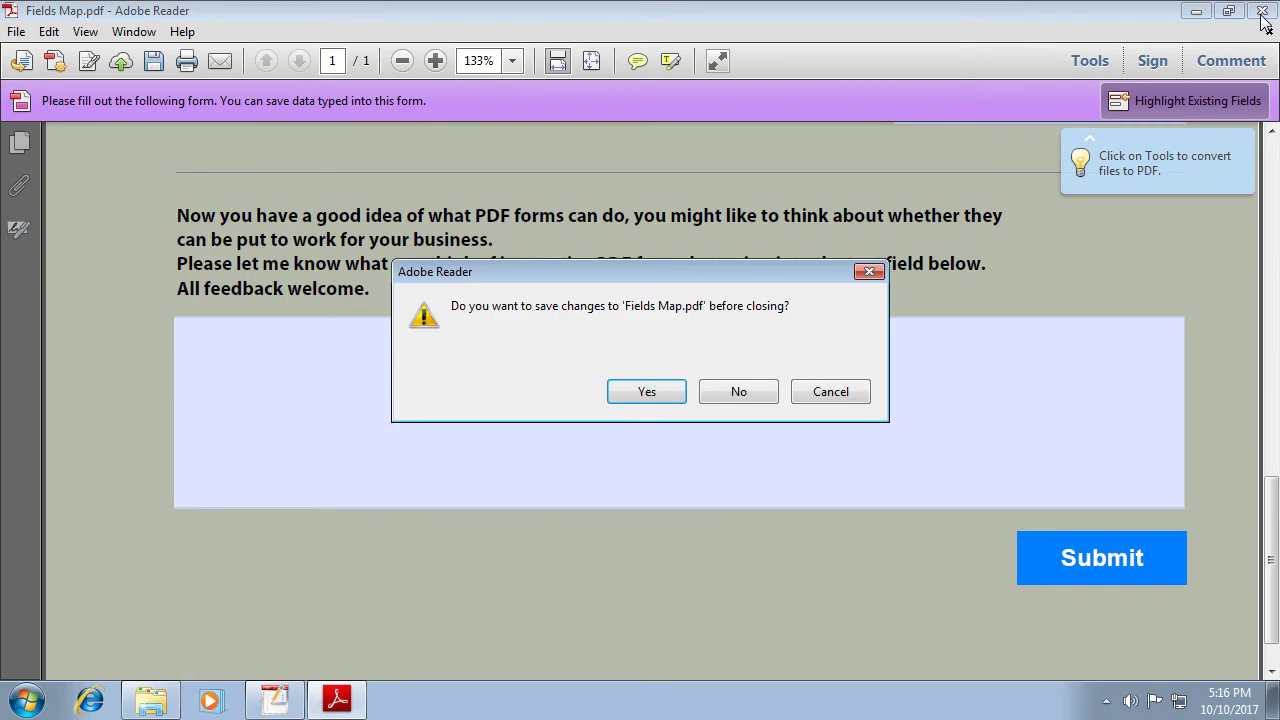
pyautogui.click(740, 392)
pyautogui.click(503, 192)
pyautogui.rightClick(505, 197)
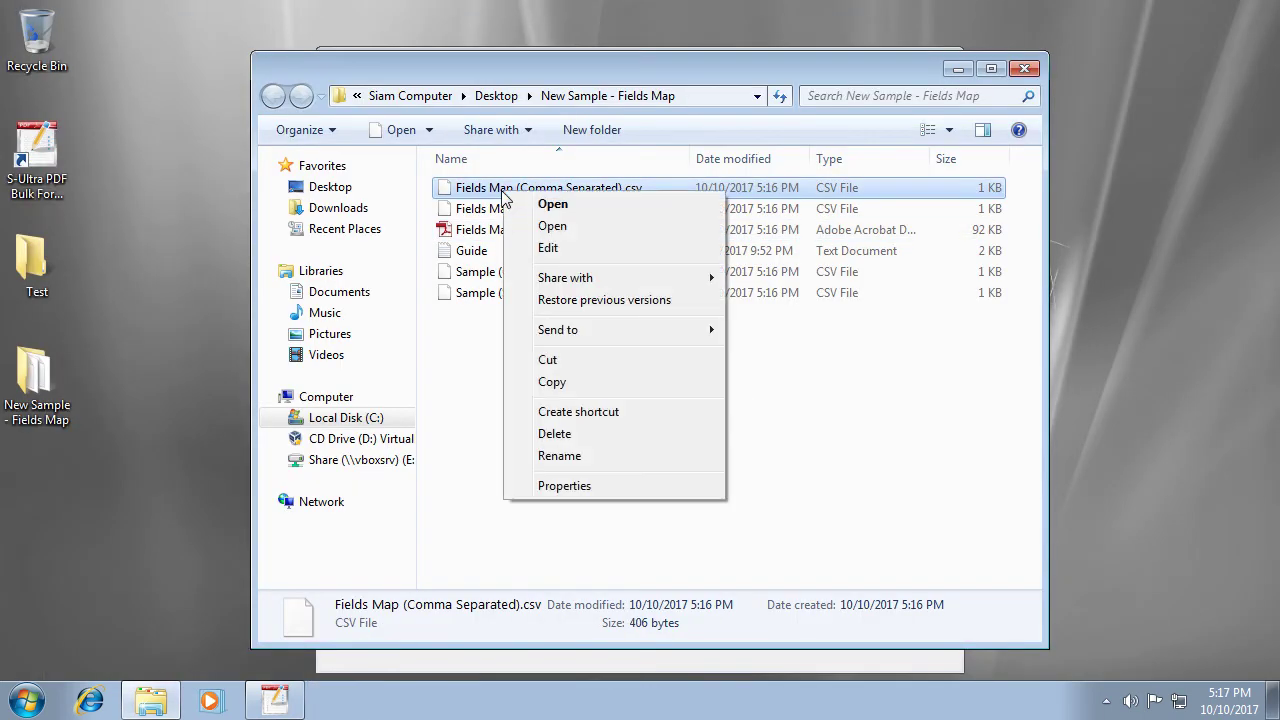
pyautogui.click(552, 204)
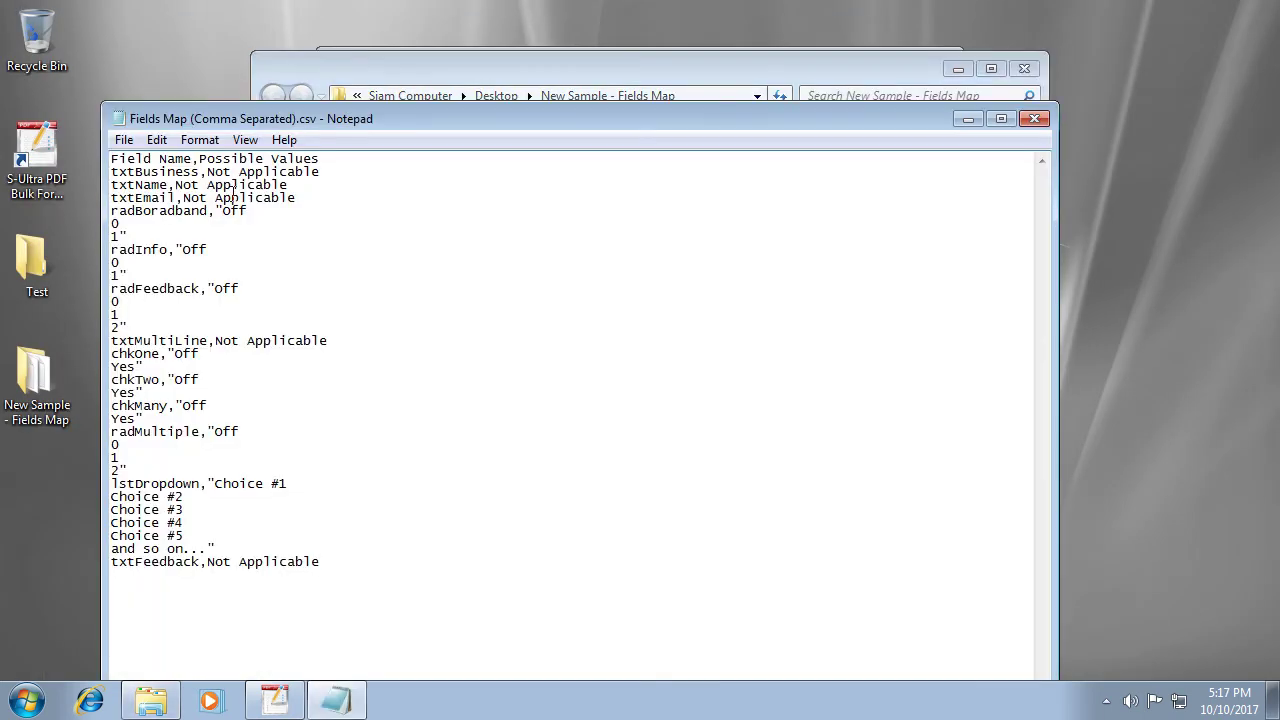
pyautogui.moveTo(129, 160); pyautogui.dragTo(265, 163)
pyautogui.click(127, 172)
pyautogui.moveTo(111, 249); pyautogui.dragTo(149, 250)
pyautogui.click(183, 406)
pyautogui.click(1033, 119)
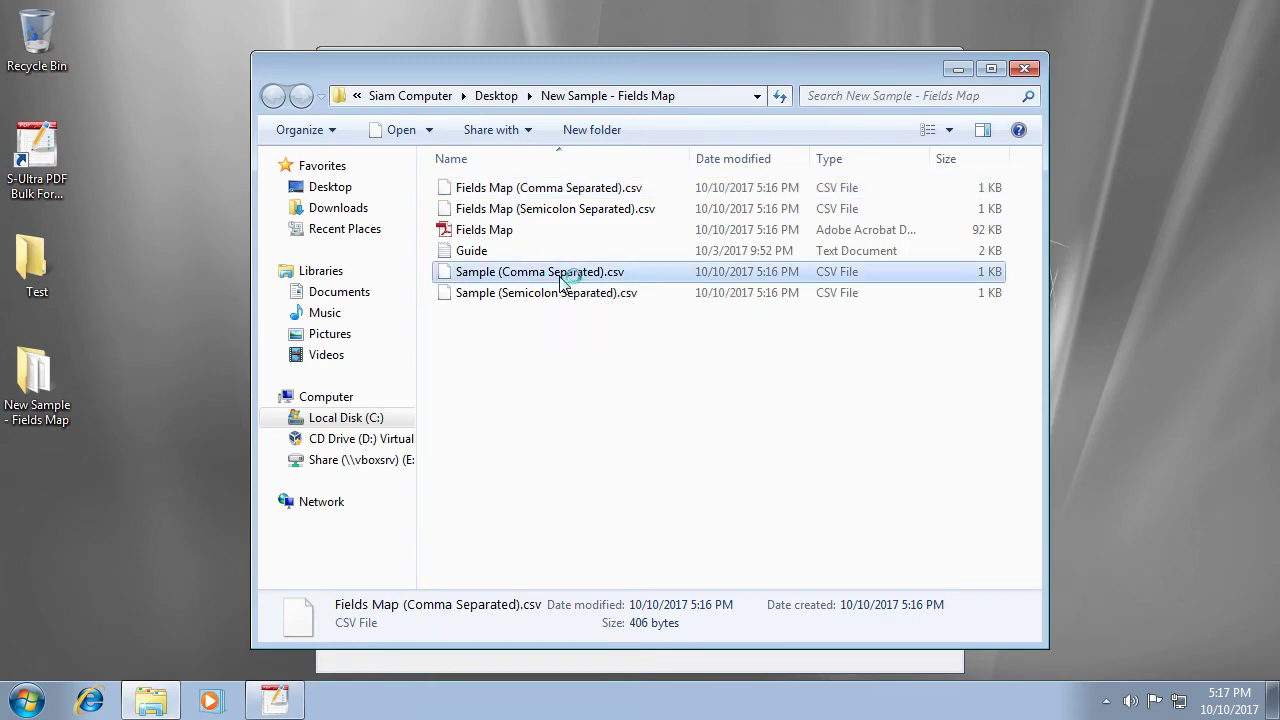
# Open Sample (Comma Separated).csv to read its header and sample row, then close it and the fields map folder
pyautogui.rightClick(566, 278)
pyautogui.click(604, 289)
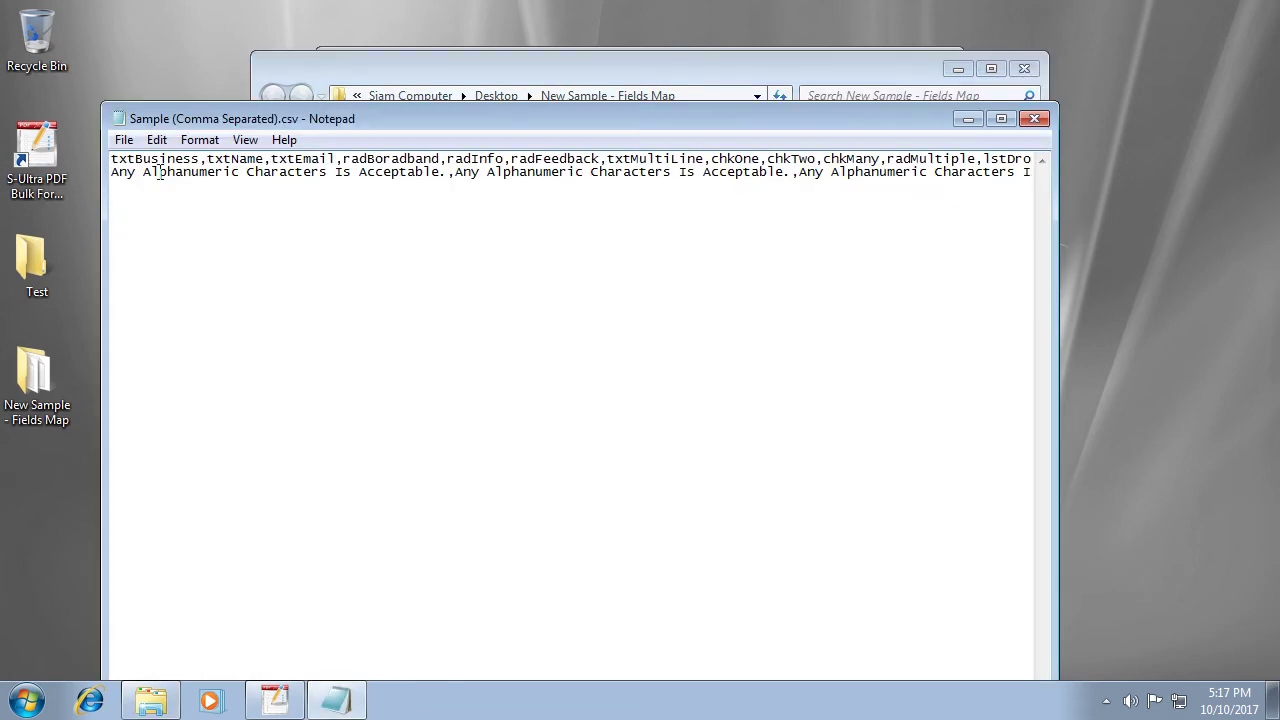
pyautogui.click(1033, 119)
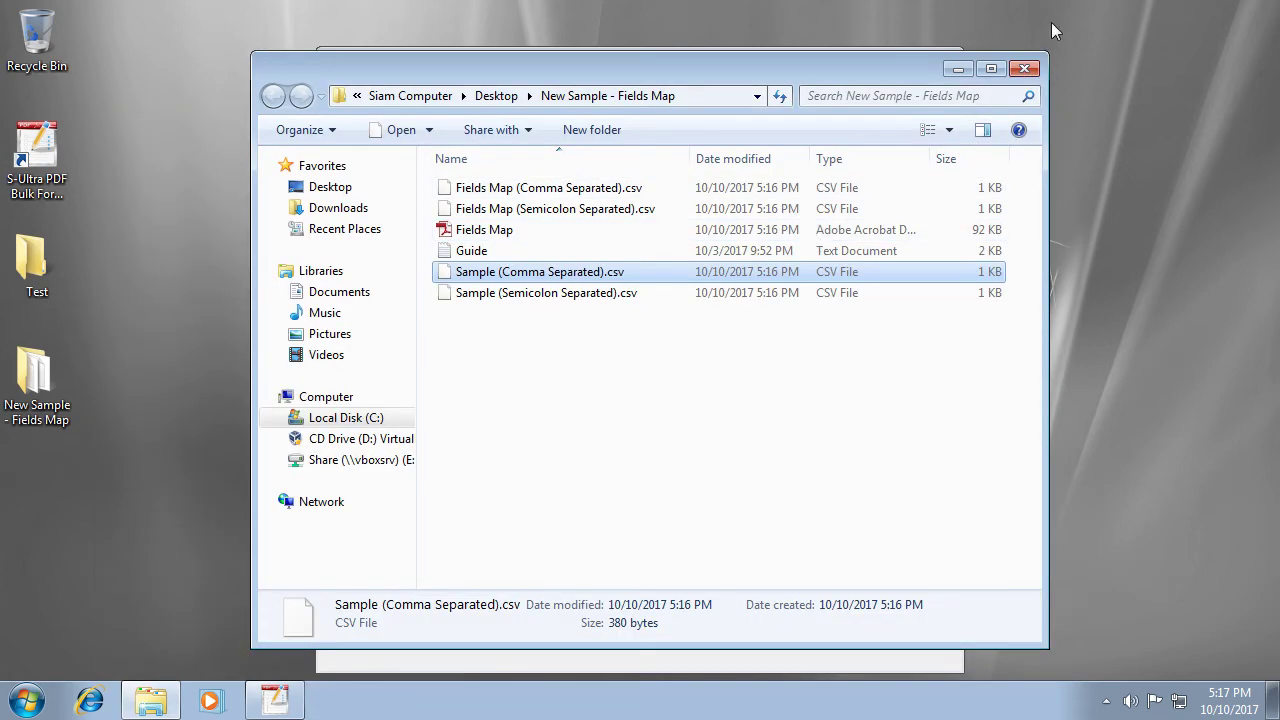
pyautogui.click(1027, 69)
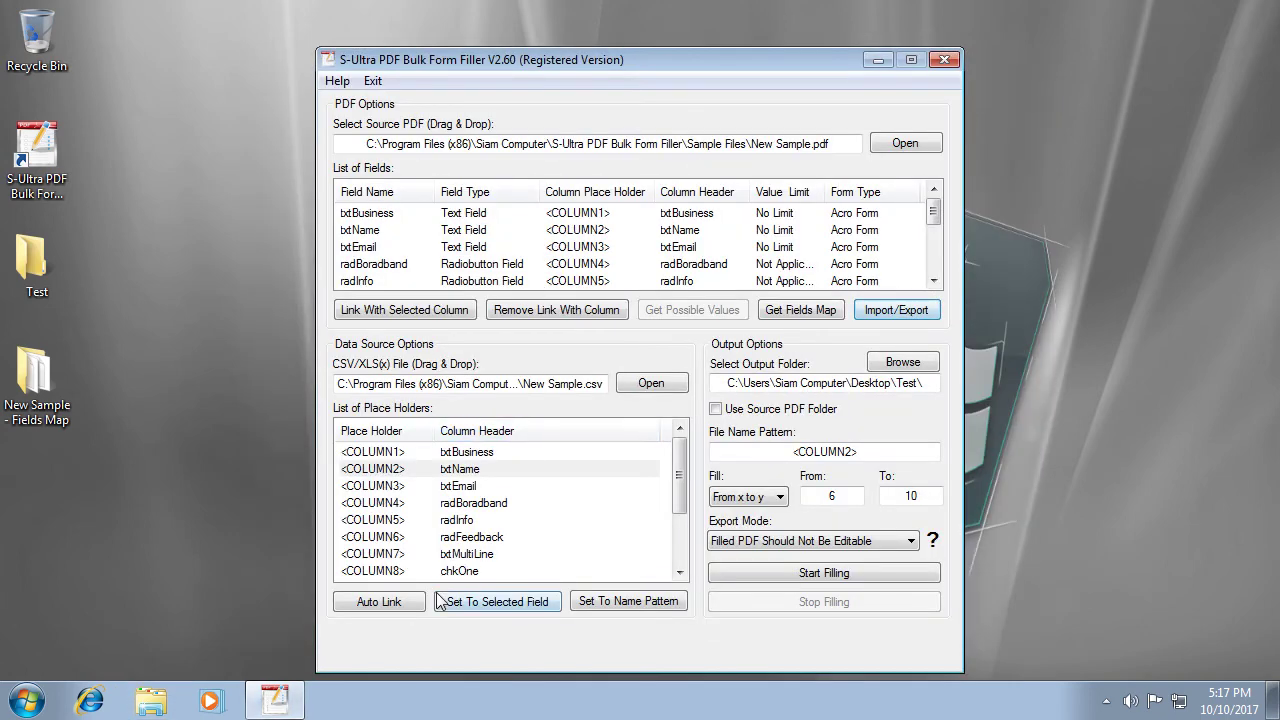
# Export the current field-to-column links to a reference file named Export-1 on the Desktop
pyautogui.click(900, 311)
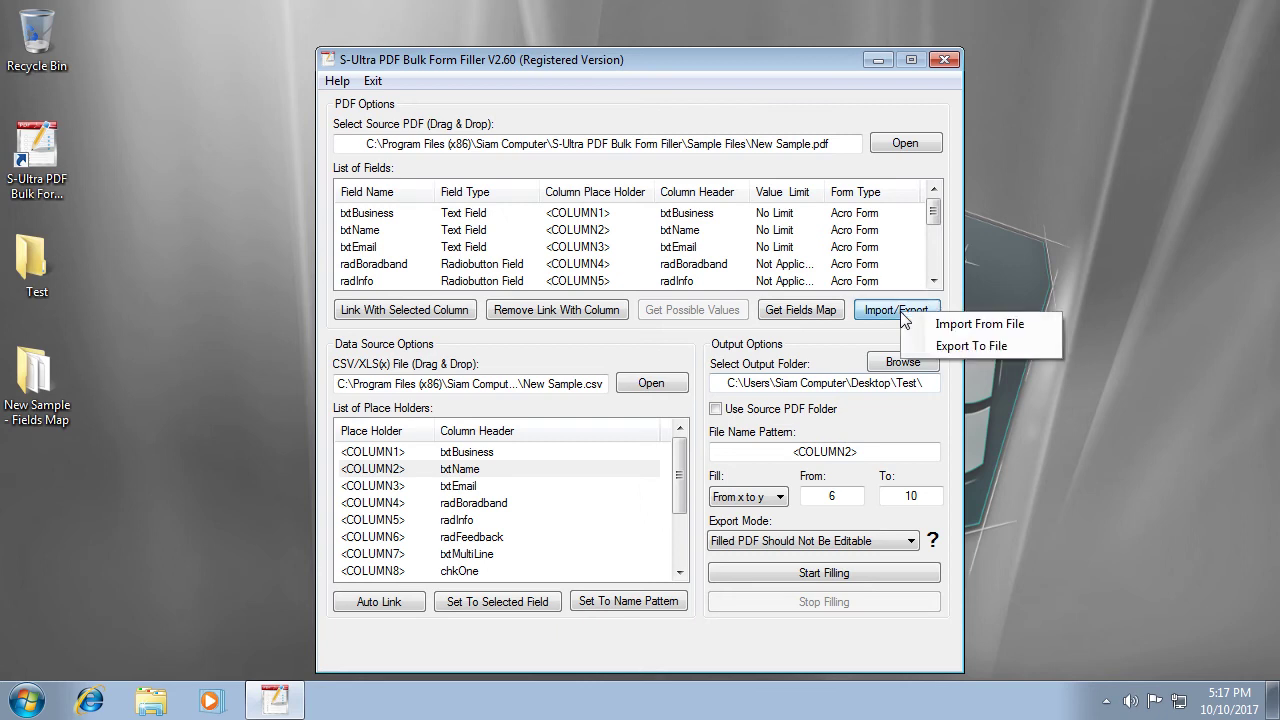
pyautogui.click(995, 346)
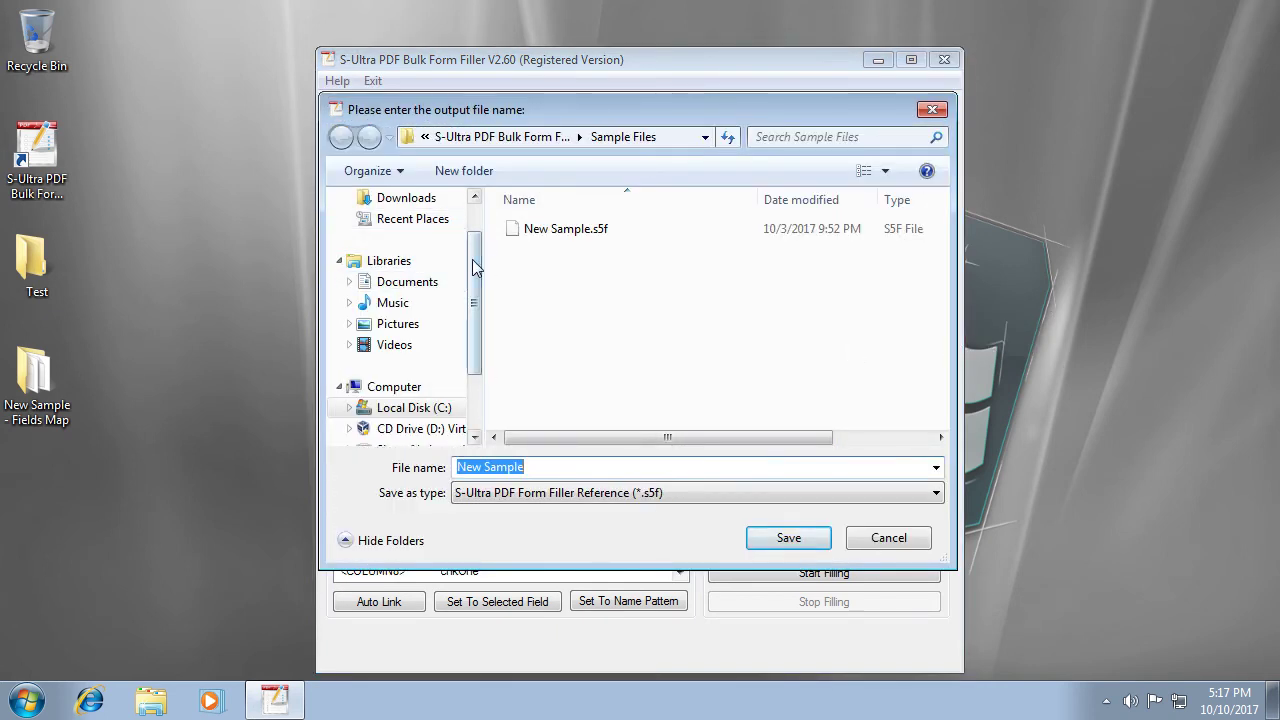
pyautogui.moveTo(476, 266); pyautogui.dragTo(476, 210)
pyautogui.click(397, 228)
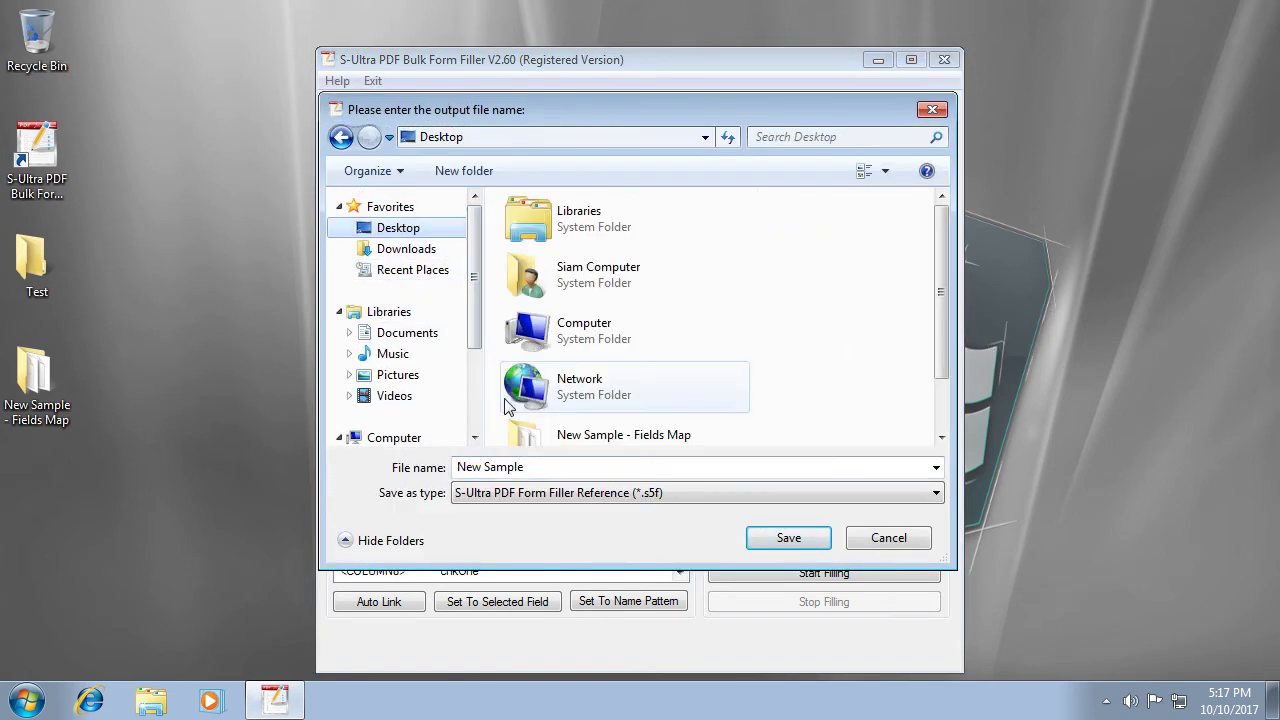
pyautogui.click(566, 465)
pyautogui.write('Export-1')
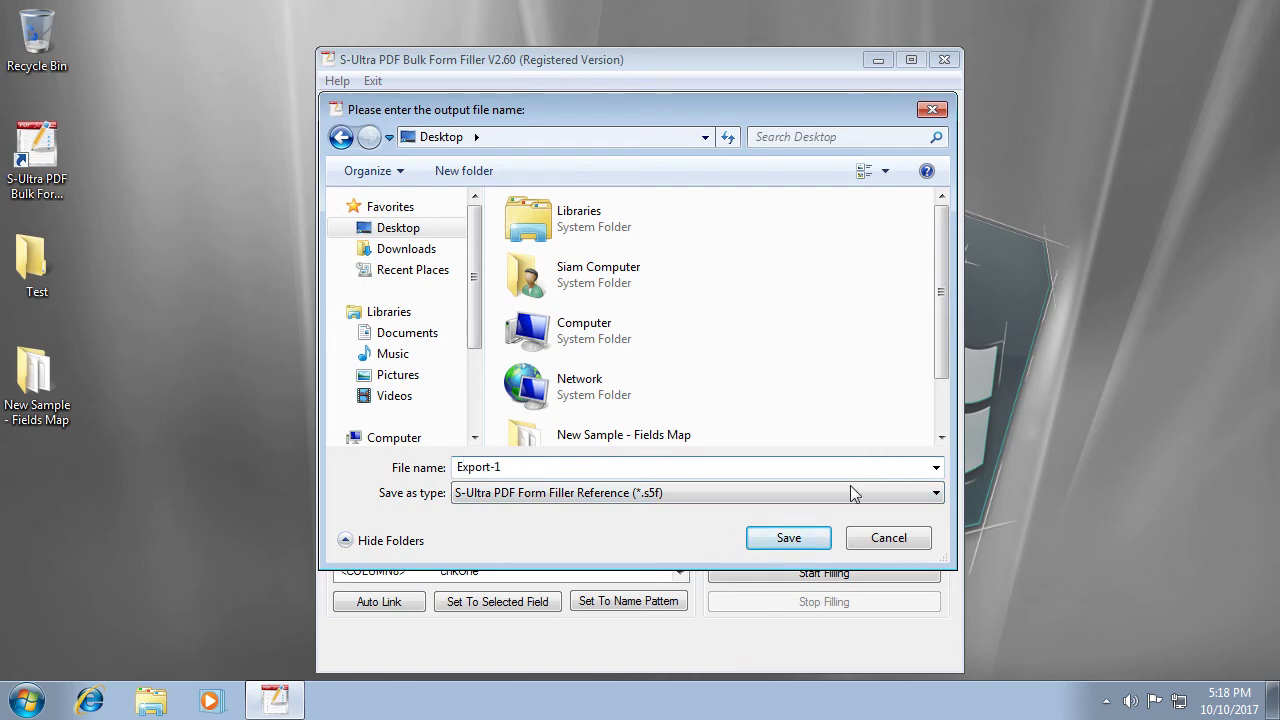
pyautogui.click(797, 540)
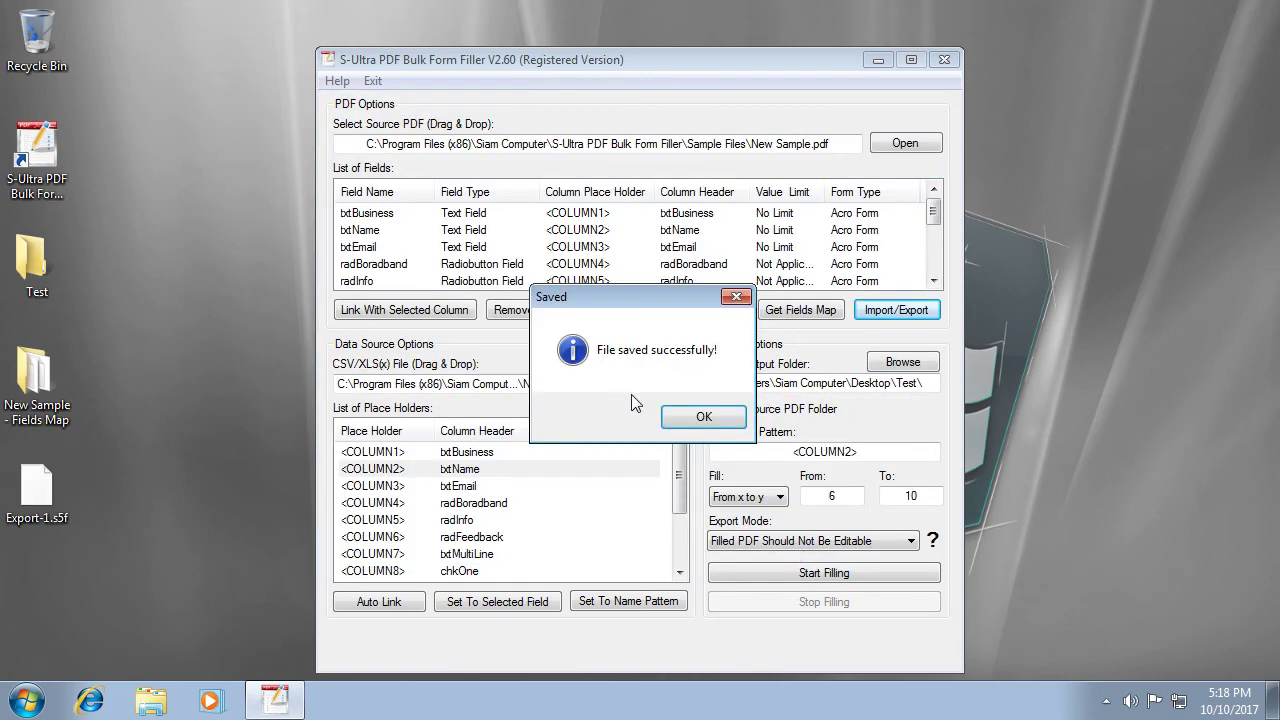
pyautogui.click(680, 422)
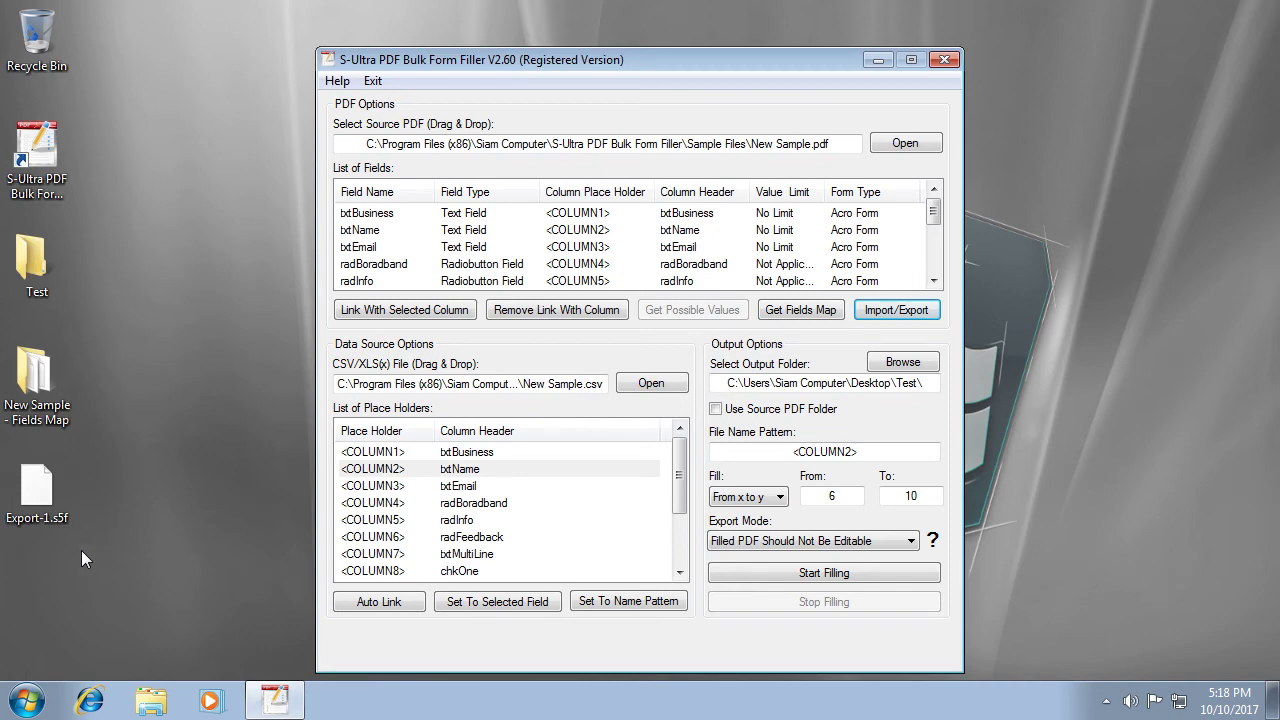
# Restart the form filler and load New Sample.pdf as the source PDF and New Sample.csv as the data source
pyautogui.click(942, 60)
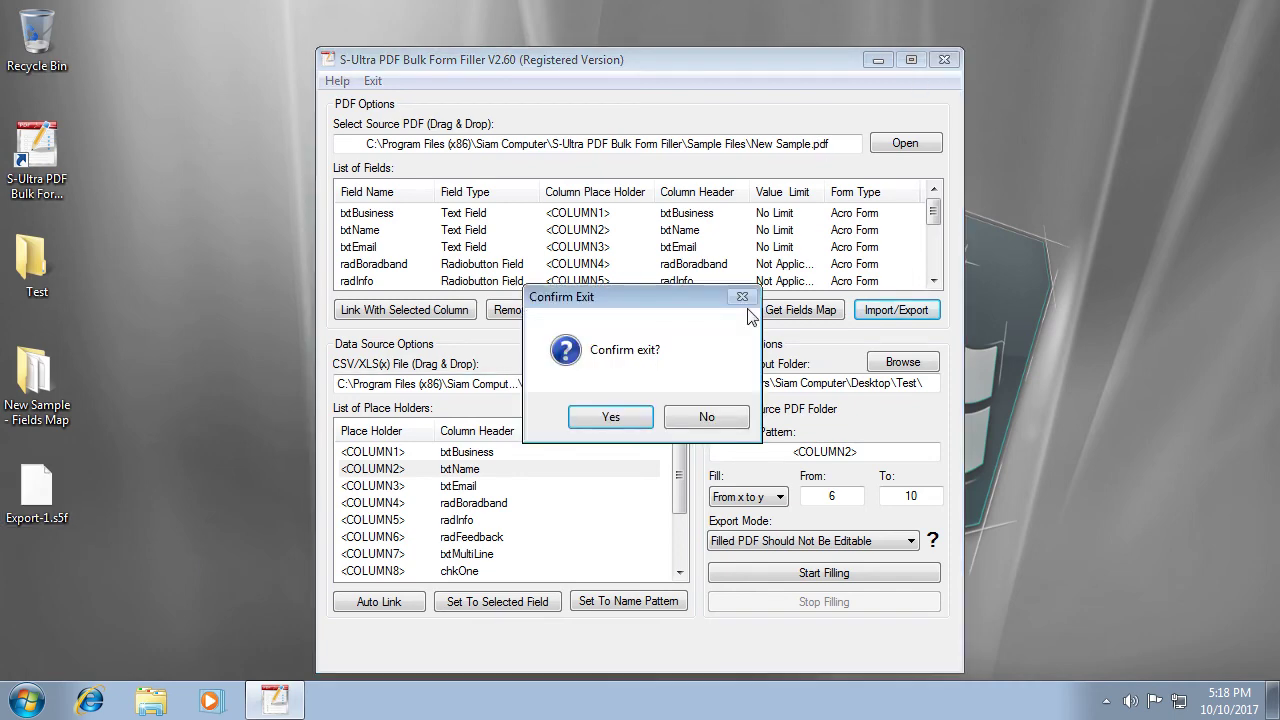
pyautogui.click(611, 417)
pyautogui.doubleClick(60, 148)
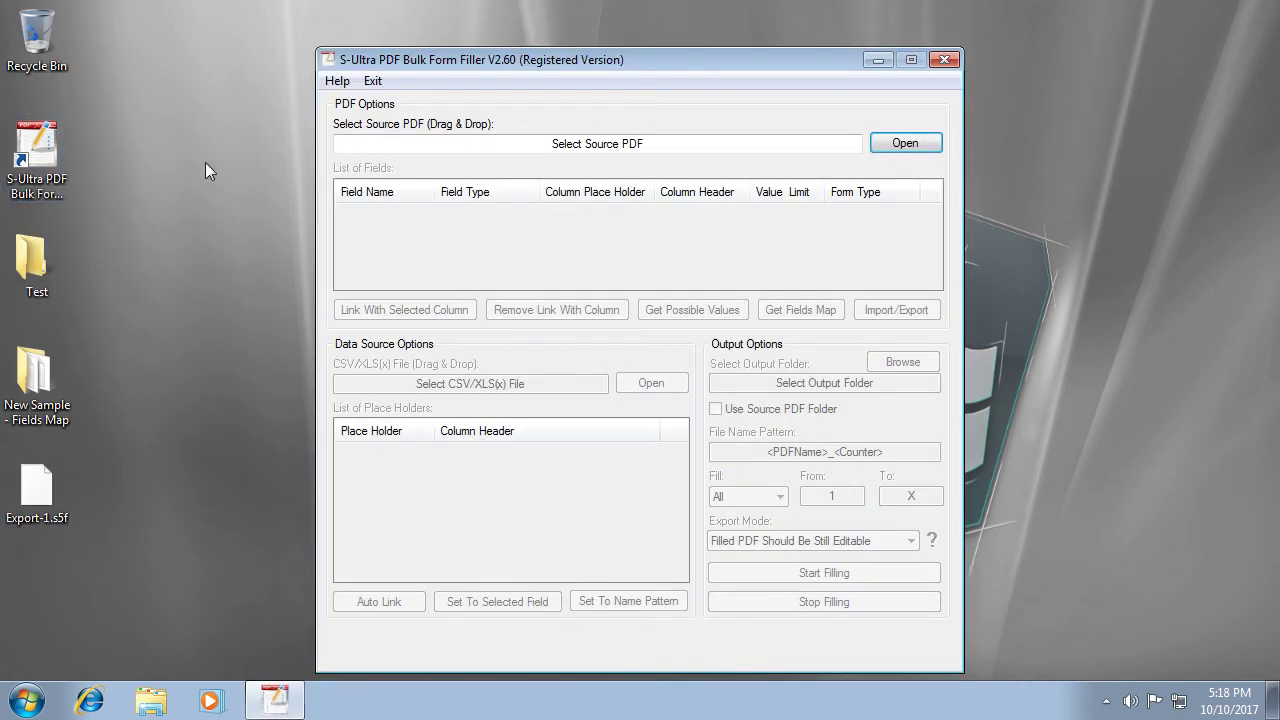
pyautogui.click(903, 142)
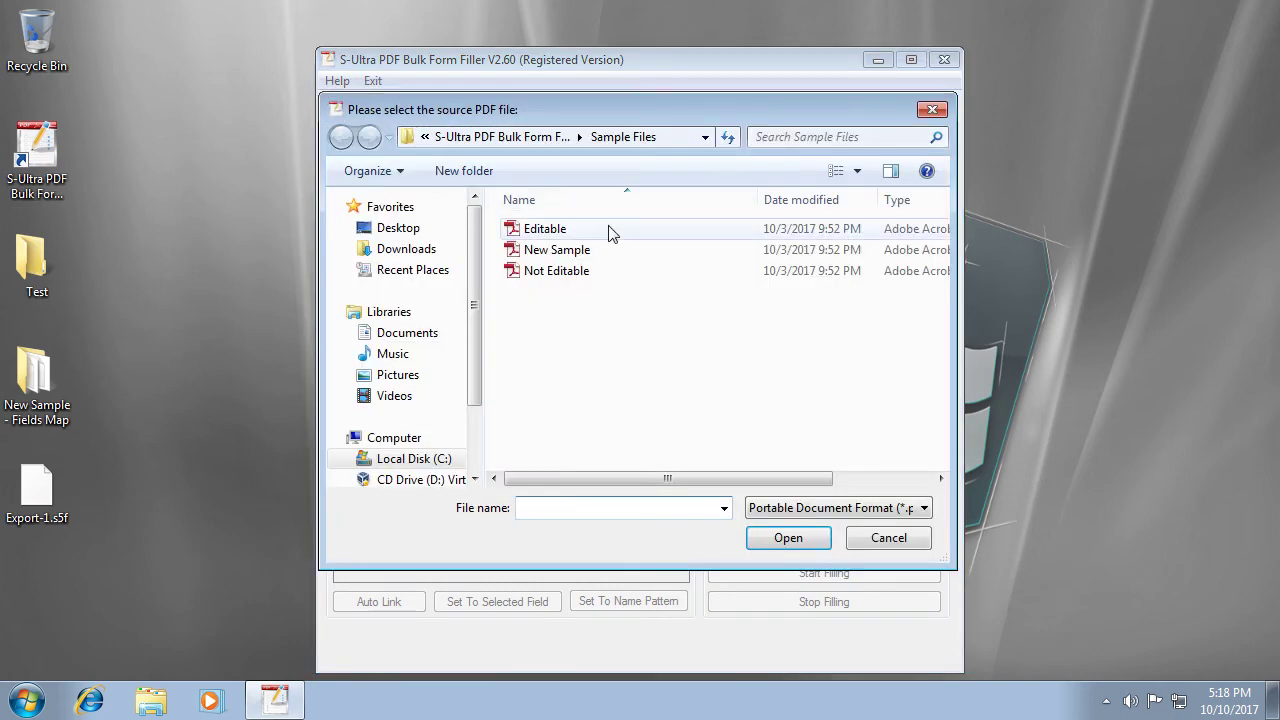
pyautogui.doubleClick(540, 254)
pyautogui.click(645, 386)
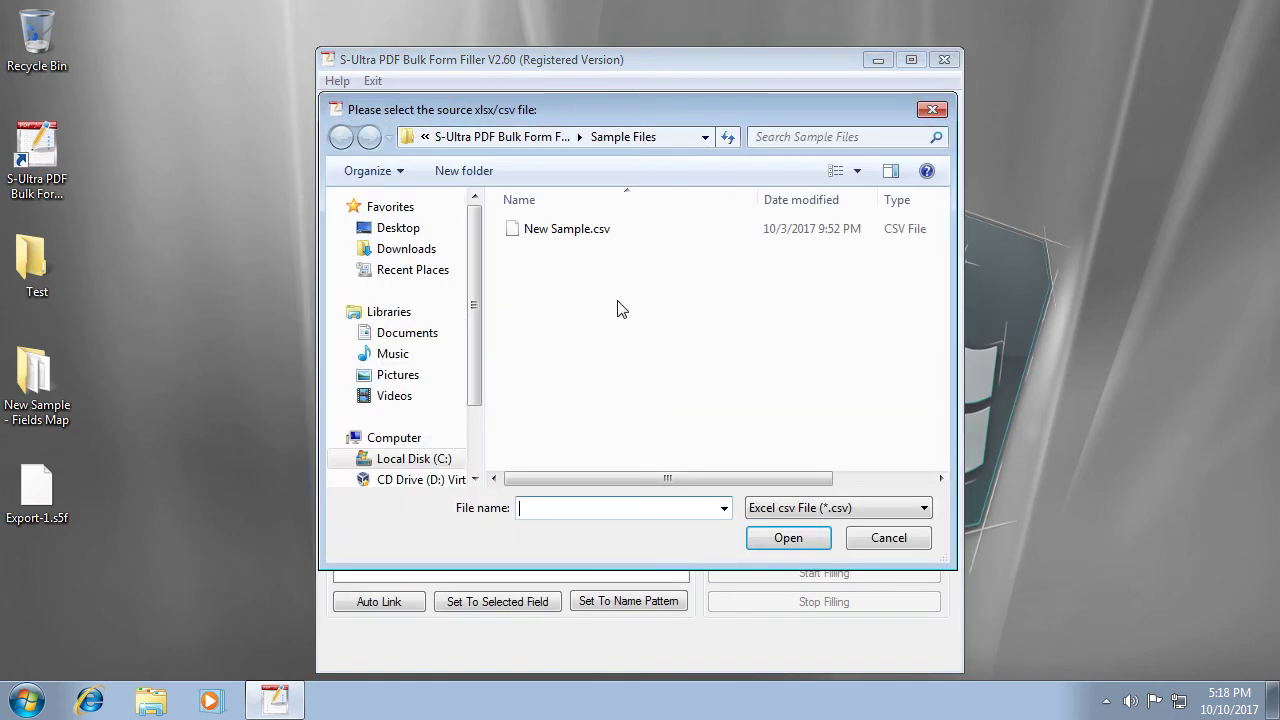
pyautogui.doubleClick(583, 234)
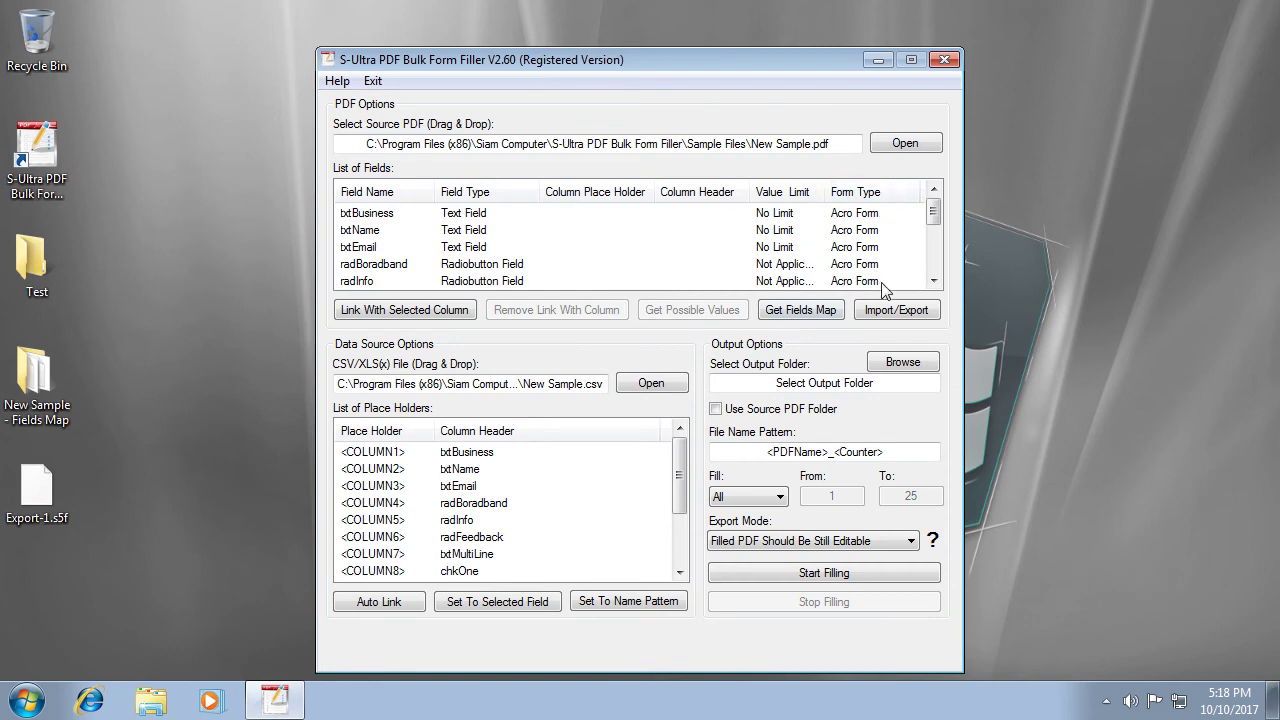
# Import the New Sample.s5f reference file from the Sample Files folder to link the columns with the form fields
pyautogui.click(904, 310)
pyautogui.click(972, 323)
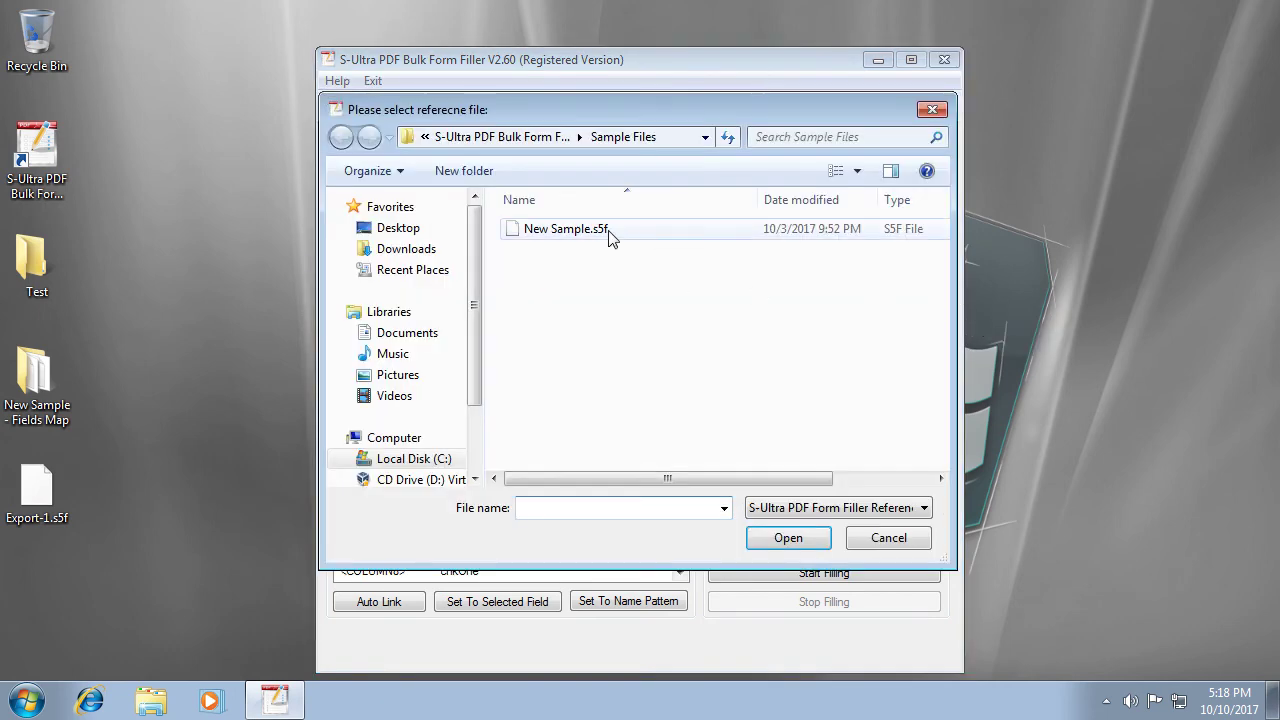
pyautogui.click(566, 229)
pyautogui.click(790, 538)
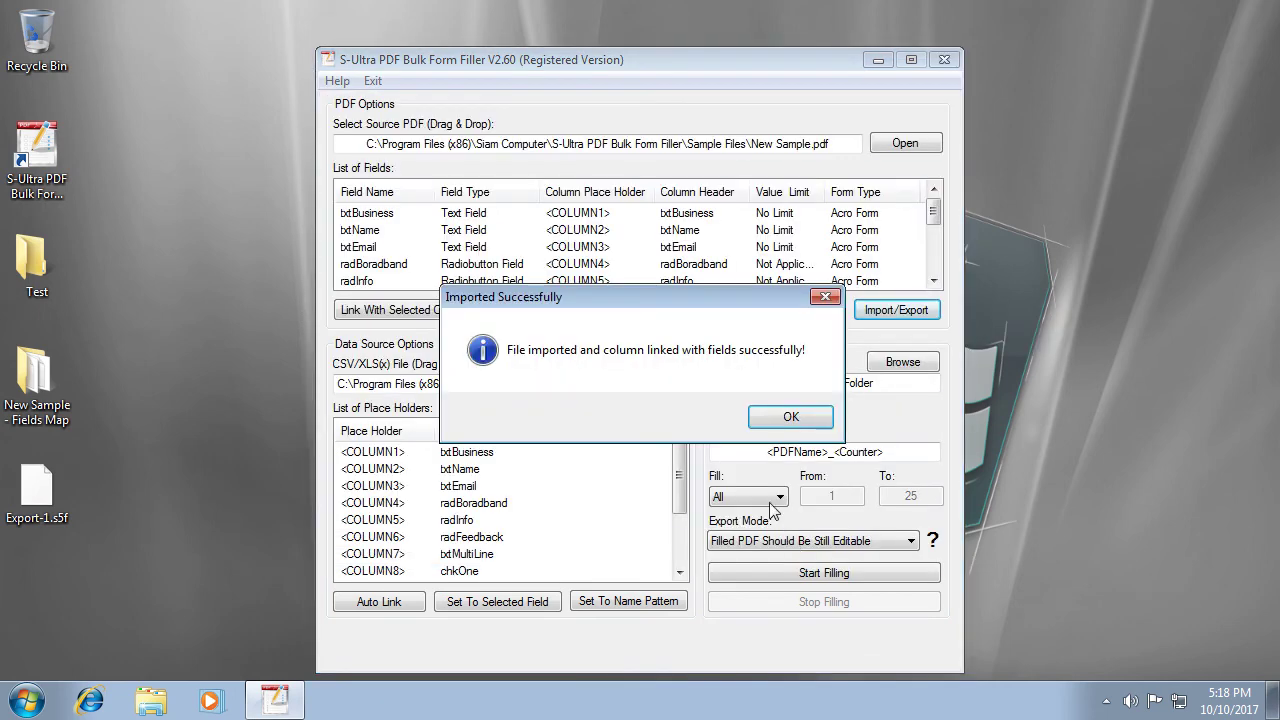
pyautogui.click(790, 420)
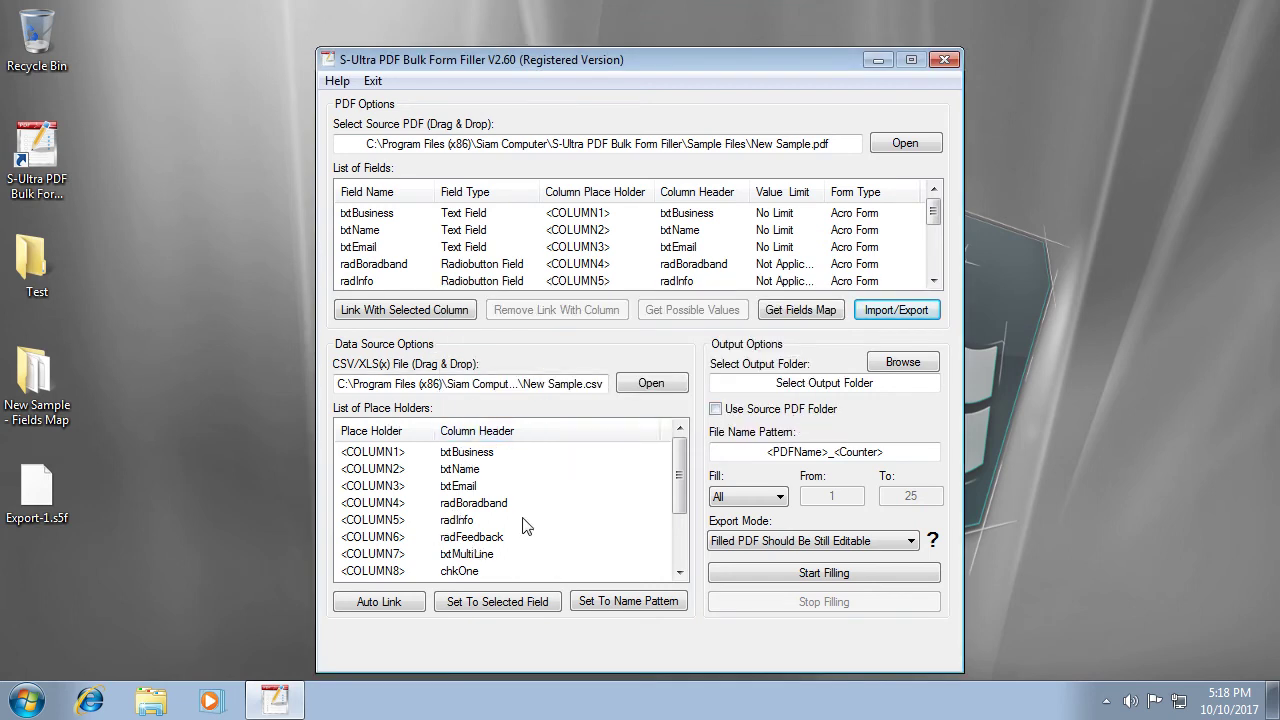
# Close and relaunch the form filler, then load New Sample.pdf as the source PDF
pyautogui.click(945, 62)
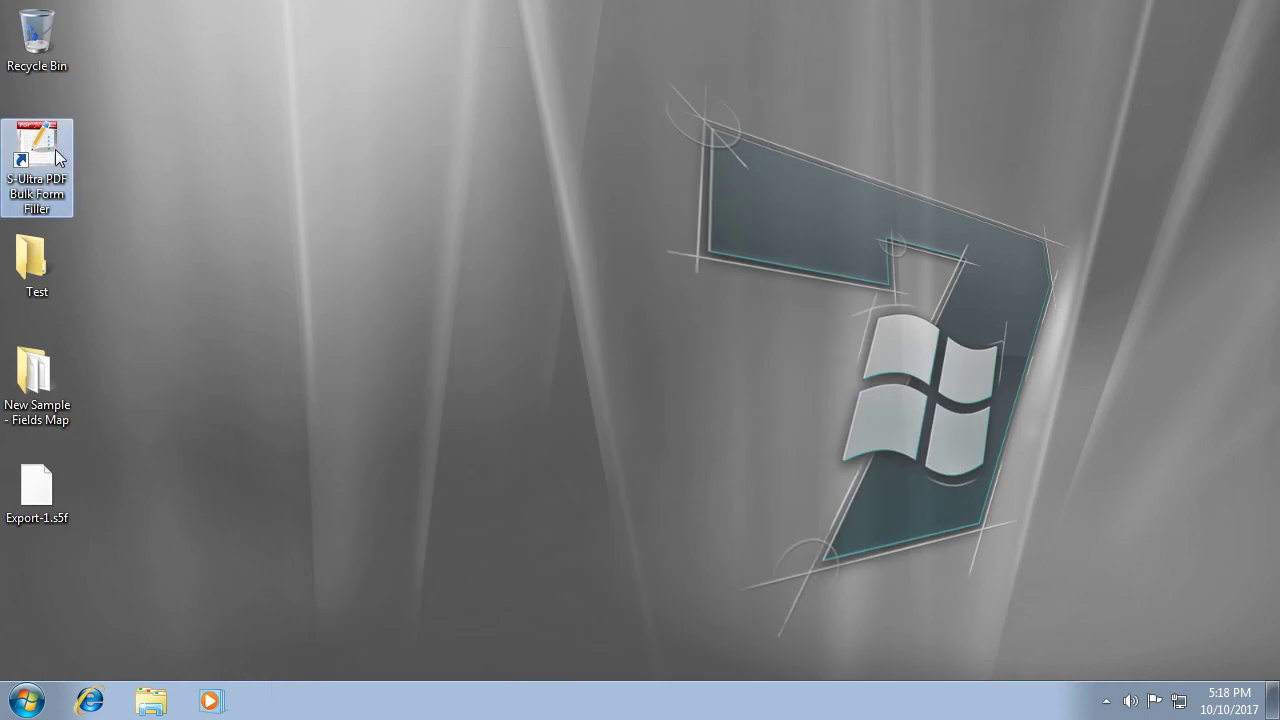
pyautogui.doubleClick(55, 149)
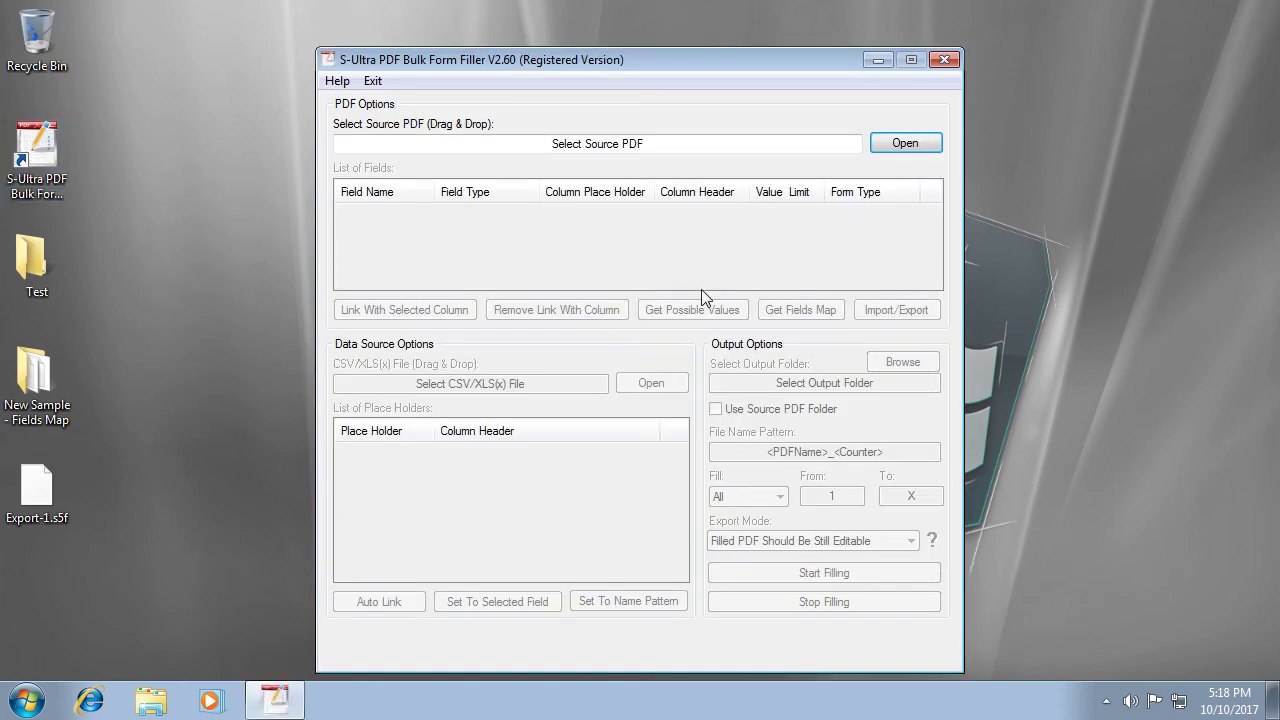
pyautogui.click(905, 143)
pyautogui.doubleClick(527, 248)
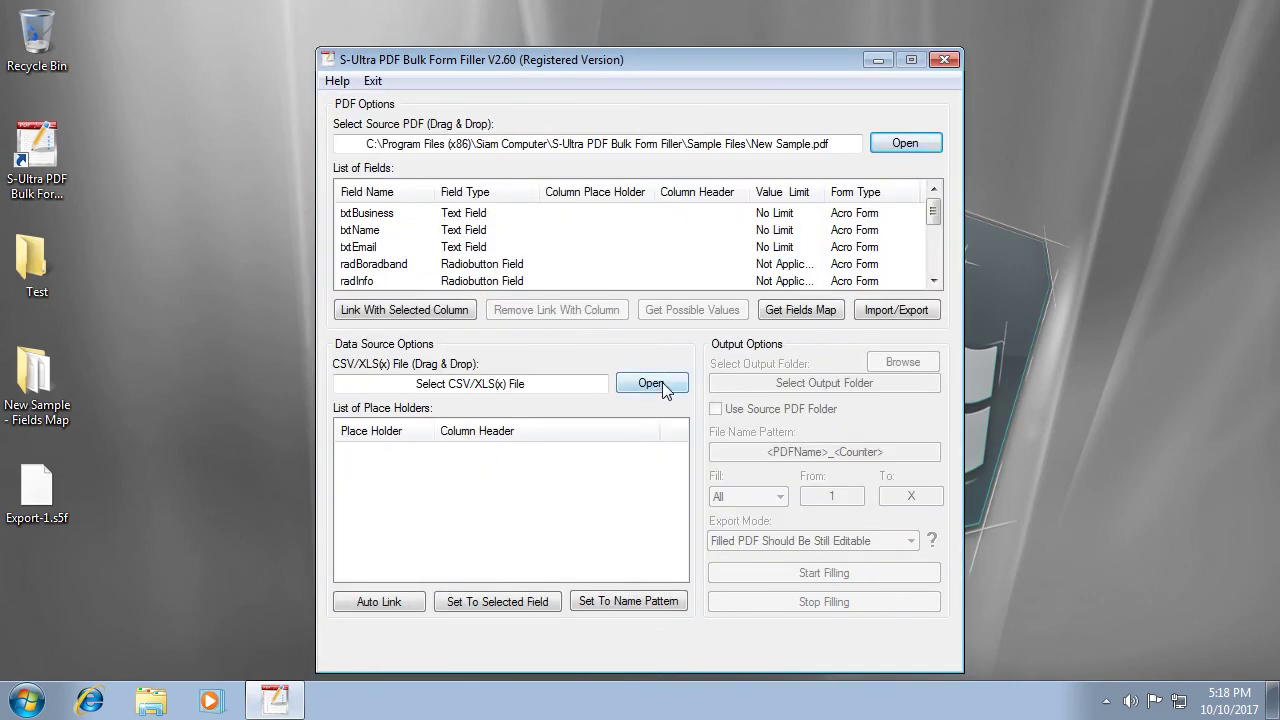
# Load New Sample.csv as the data source and auto-link its columns with the matching form fields
pyautogui.click(660, 390)
pyautogui.doubleClick(583, 229)
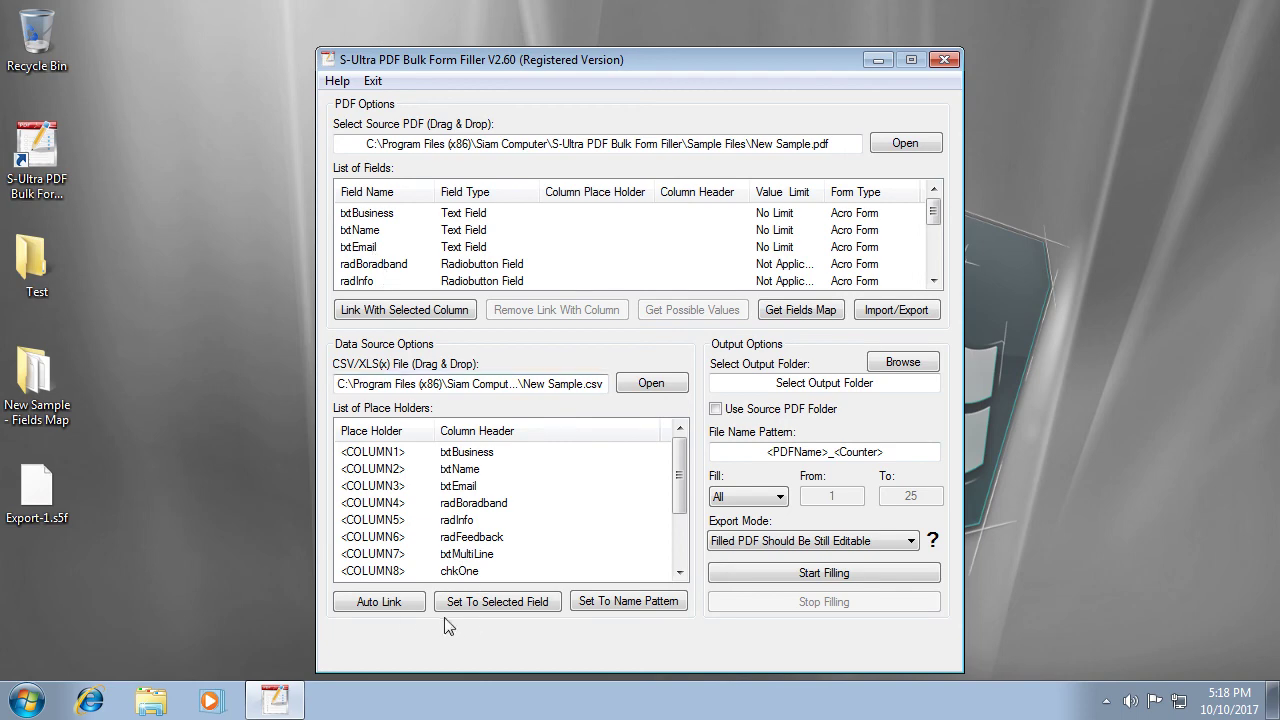
pyautogui.click(380, 602)
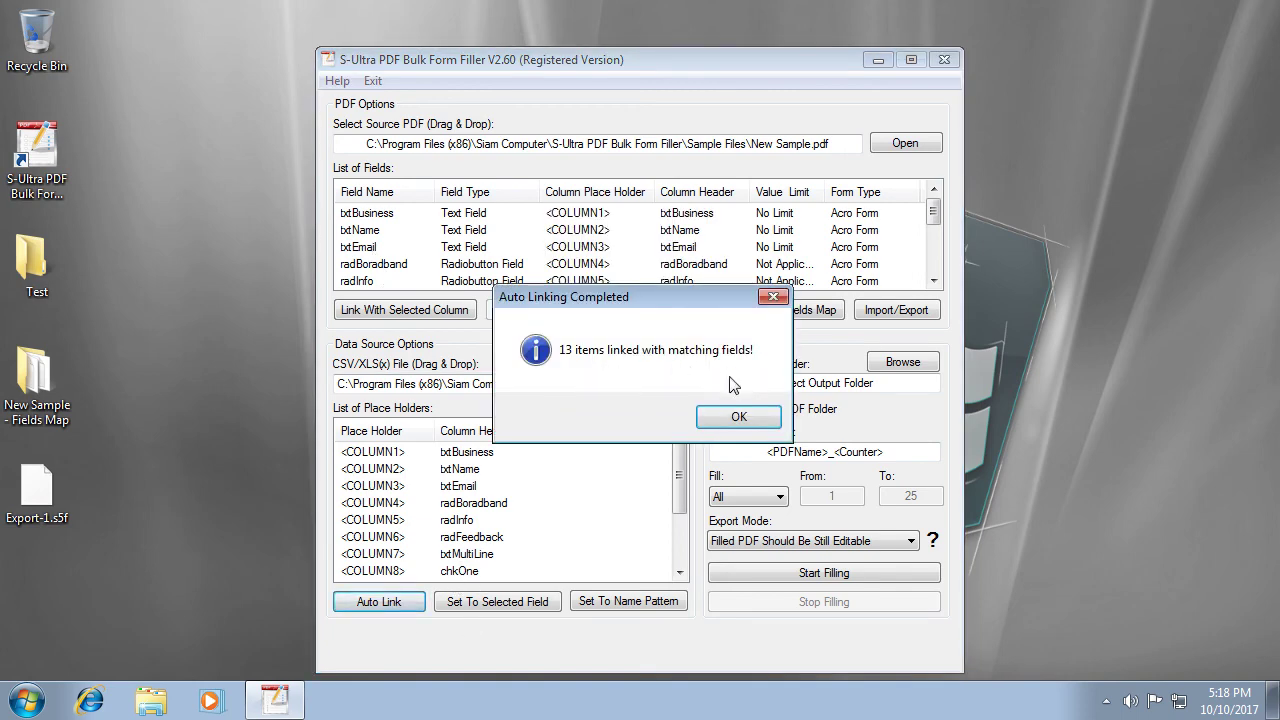
pyautogui.click(735, 421)
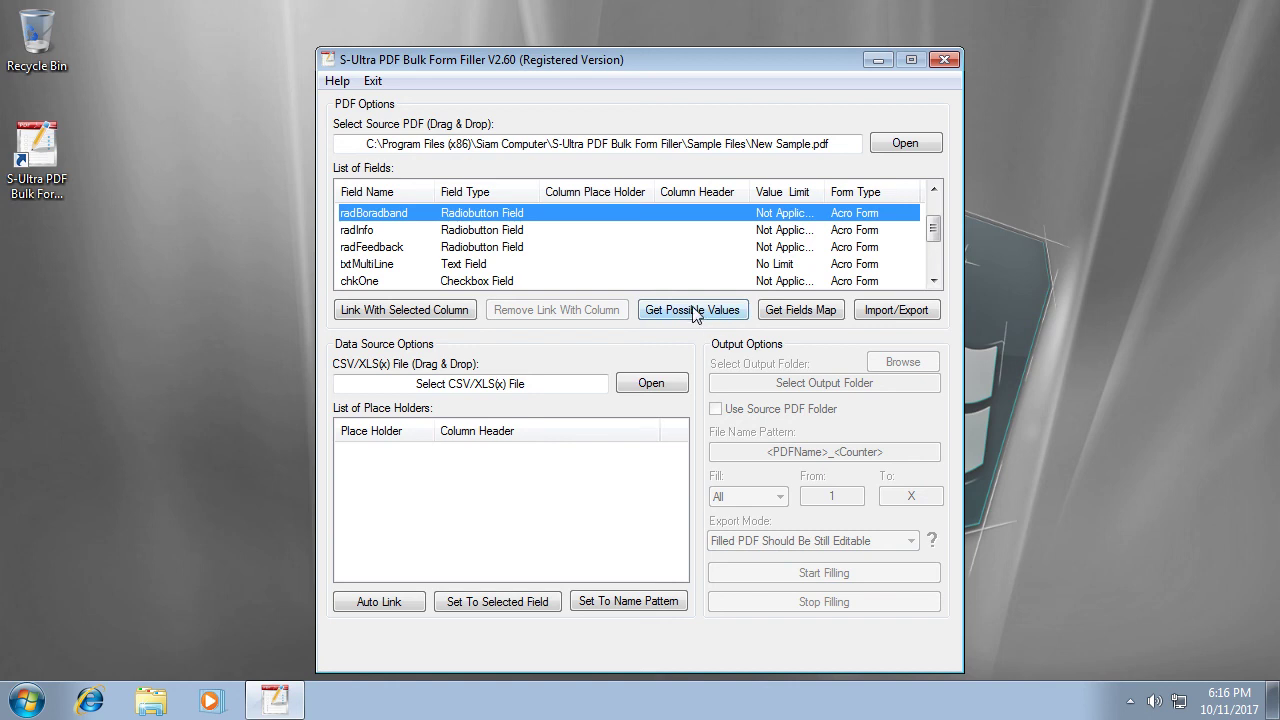
# Look up the possible values of the radBoradband radio button field without copying them to the clipboard
pyautogui.click(694, 311)
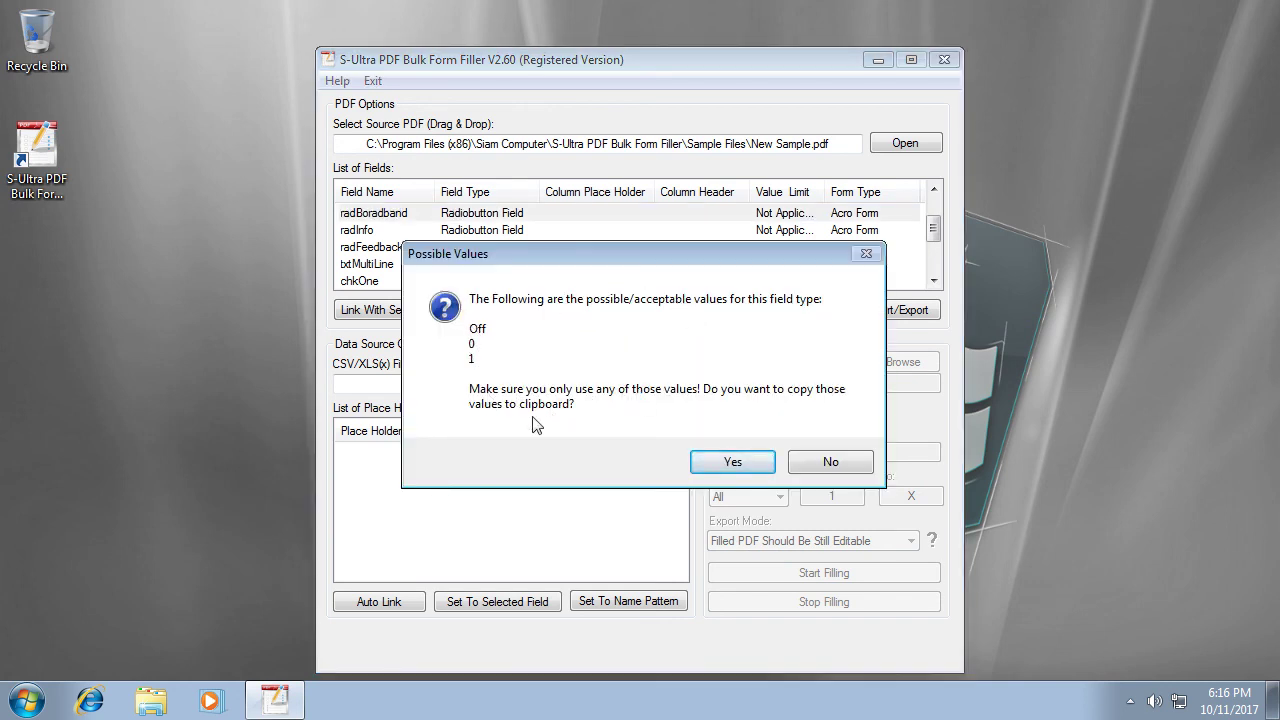
pyautogui.click(820, 463)
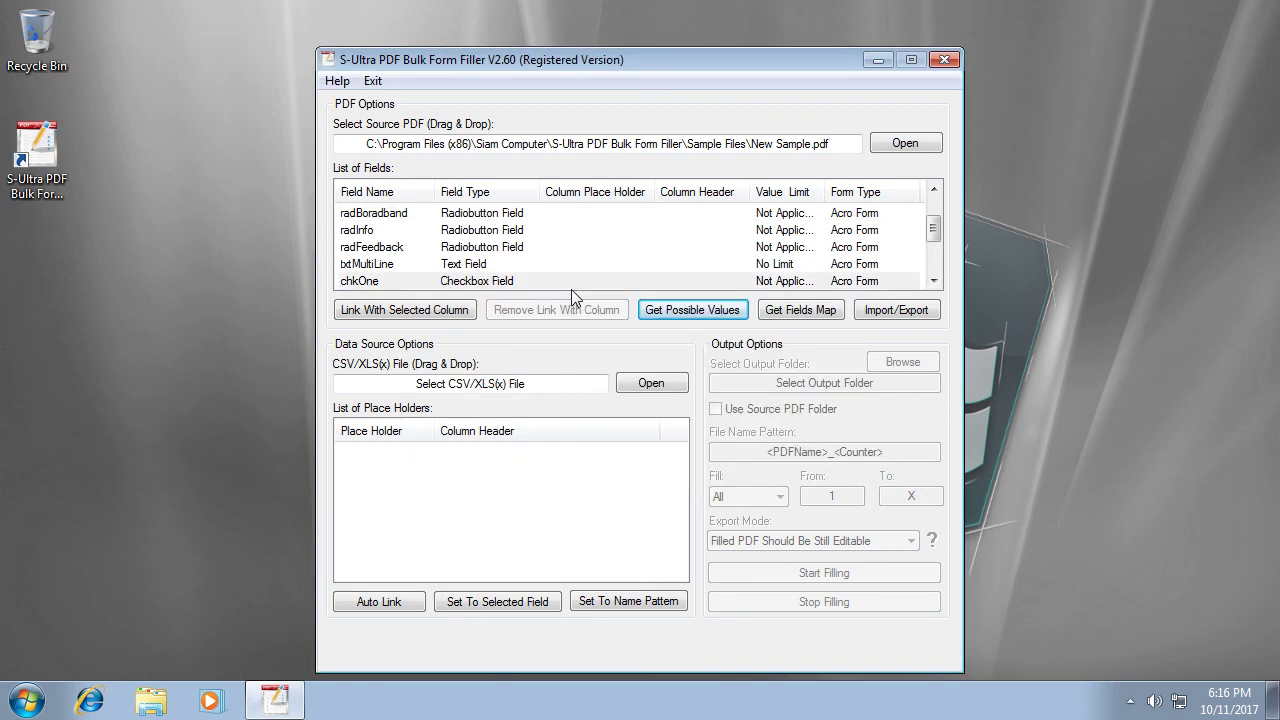